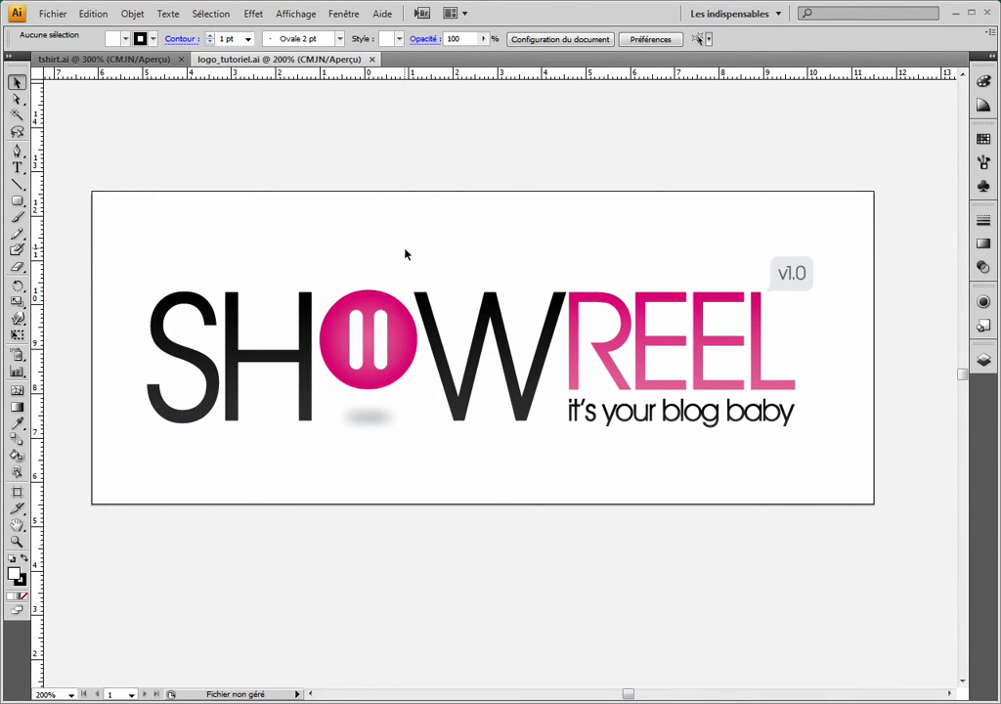
# Marquee-select the whole finished SHOWREEL logo, including its tagline and v1.0 badge
pyautogui.moveTo(104, 223)
pyautogui.mouseDown()
pyautogui.moveTo(860, 470)
pyautogui.moveTo(792, 480)
pyautogui.mouseUp()
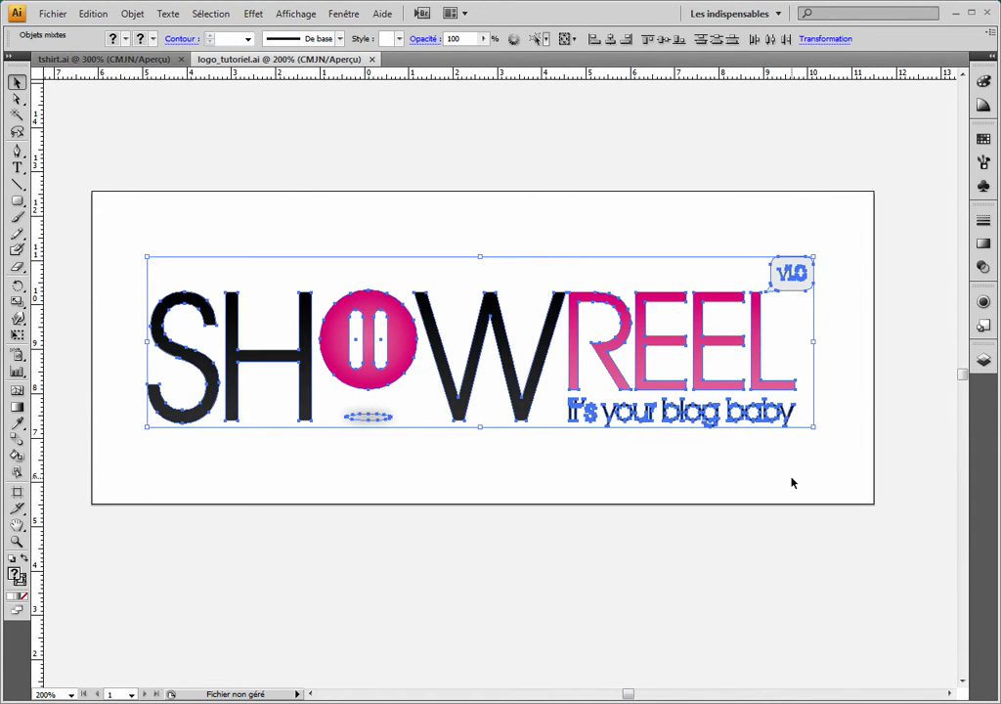
# Delete the old logo and type the word SHOWREEL on the artboard
pyautogui.press('Delete')
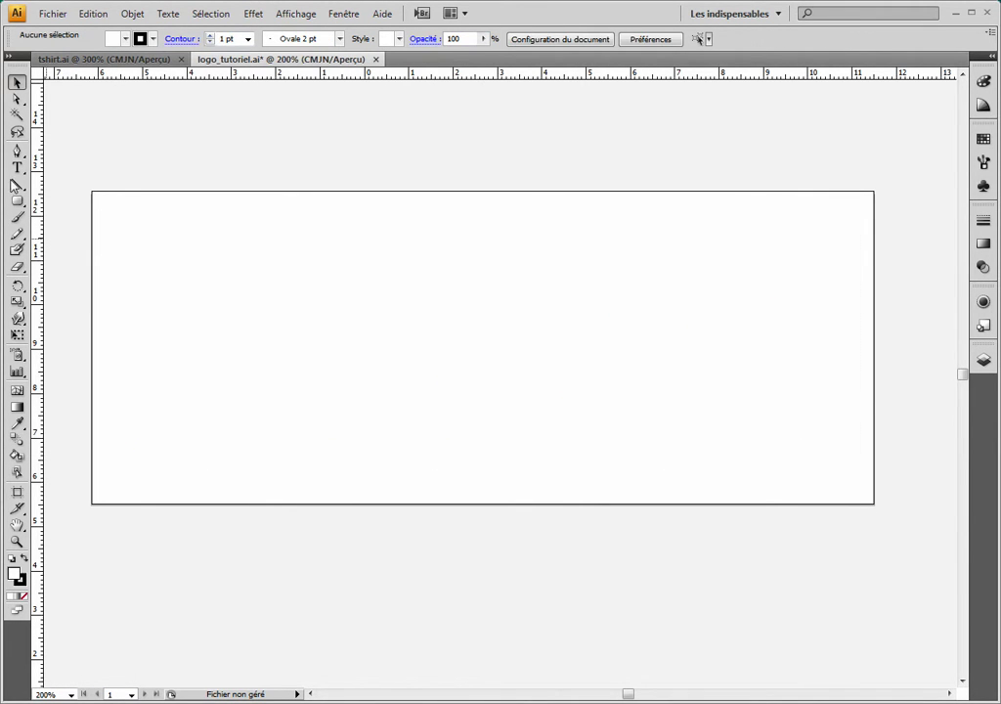
pyautogui.click(18, 167)
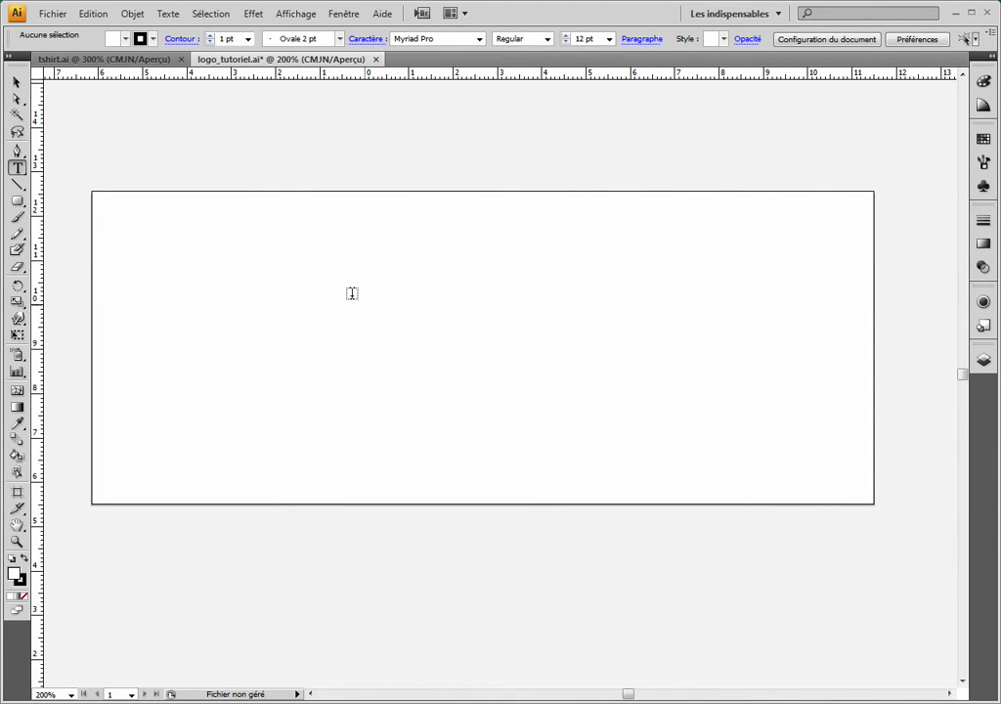
pyautogui.click(266, 337)
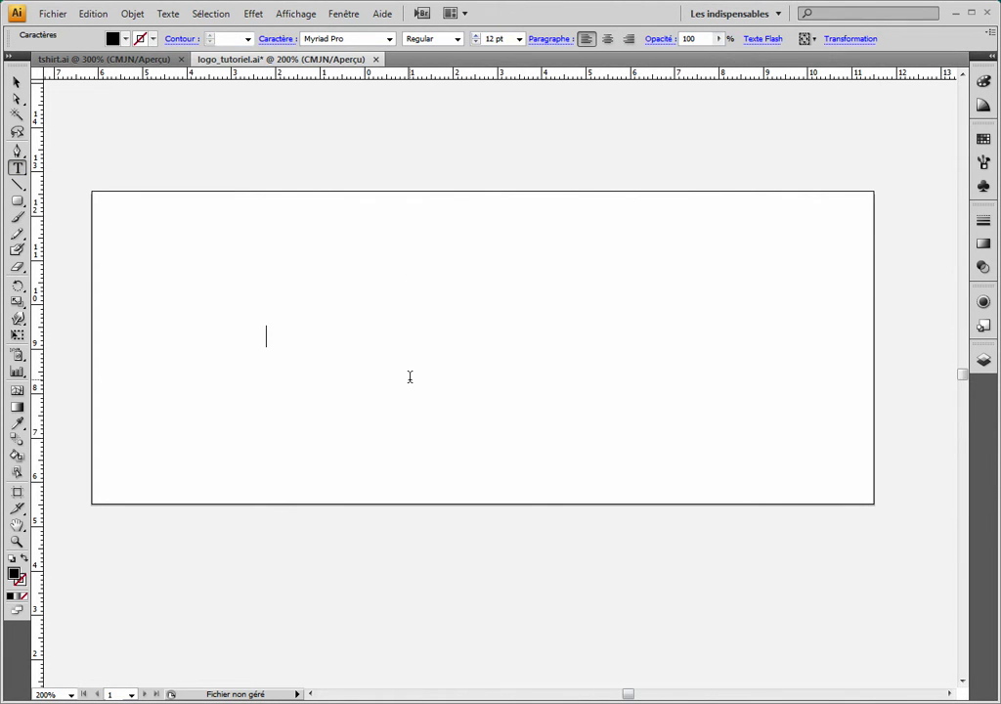
pyautogui.write('SHOWREEL')
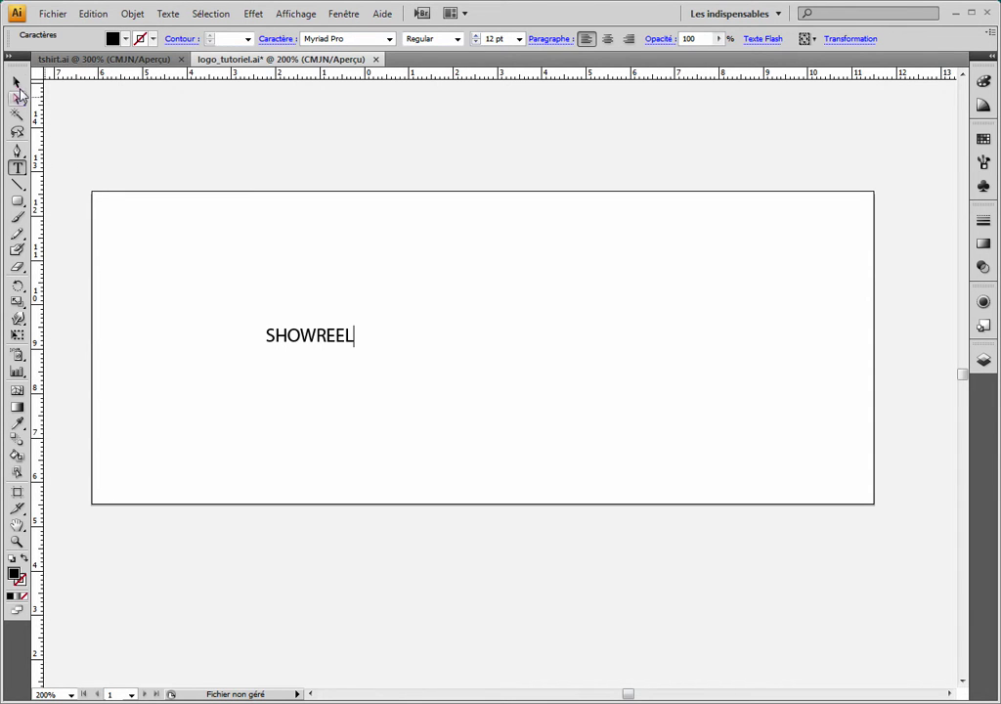
pyautogui.click(16, 82)
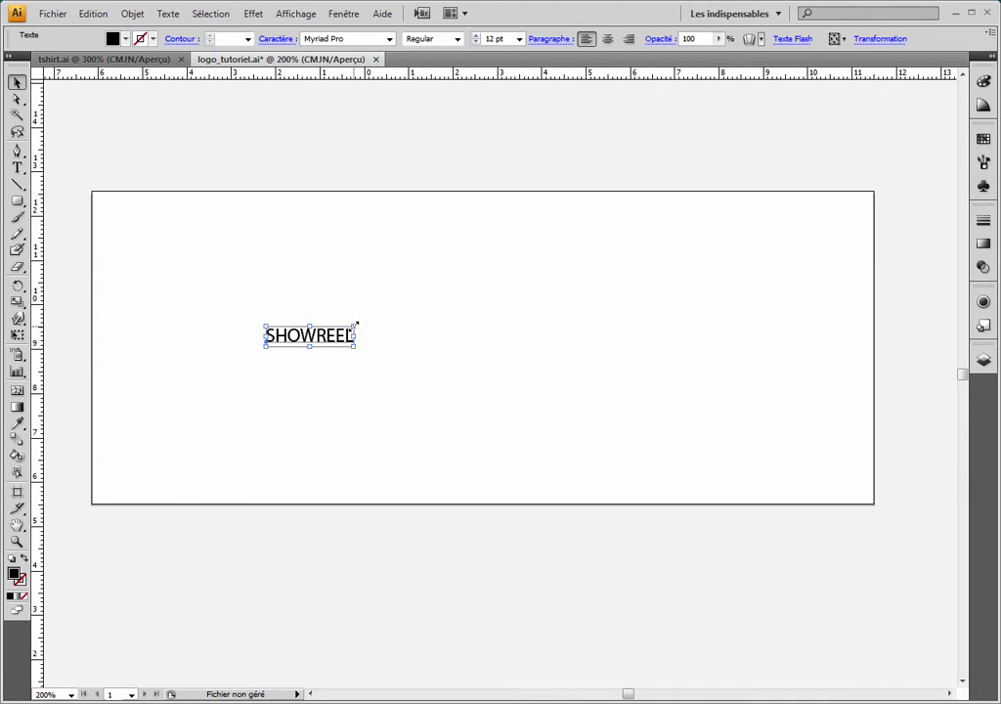
# Enlarge SHOWREEL to about 11.91 cm wide and centre it on the artboard
pyautogui.moveTo(354, 324); pyautogui.dragTo(355, 325)
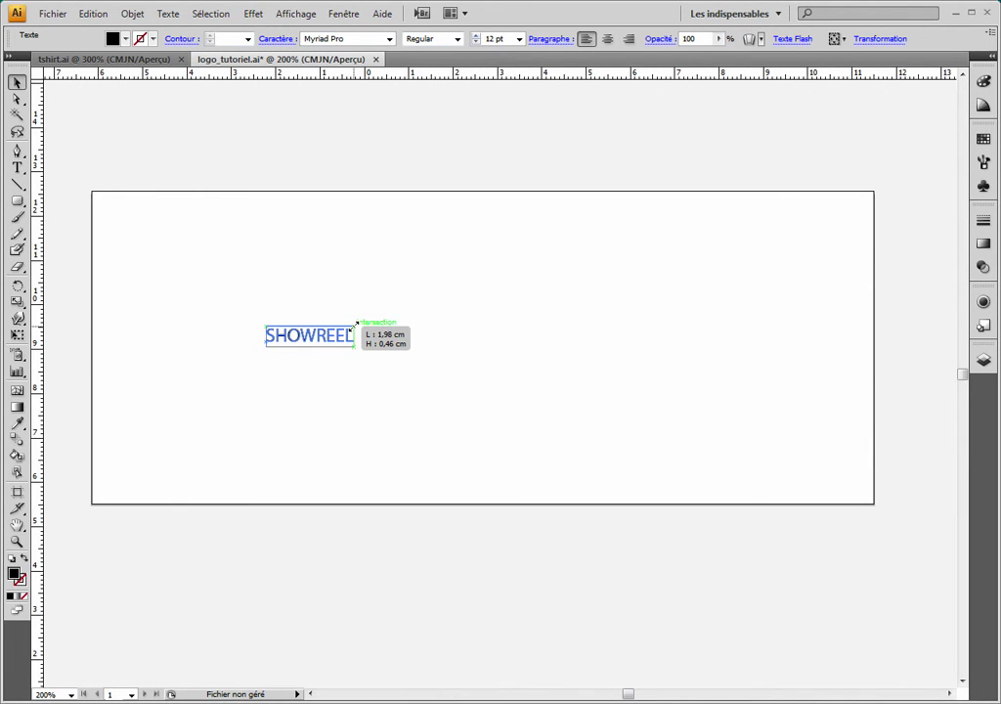
pyautogui.moveTo(354, 323); pyautogui.dragTo(794, 158)
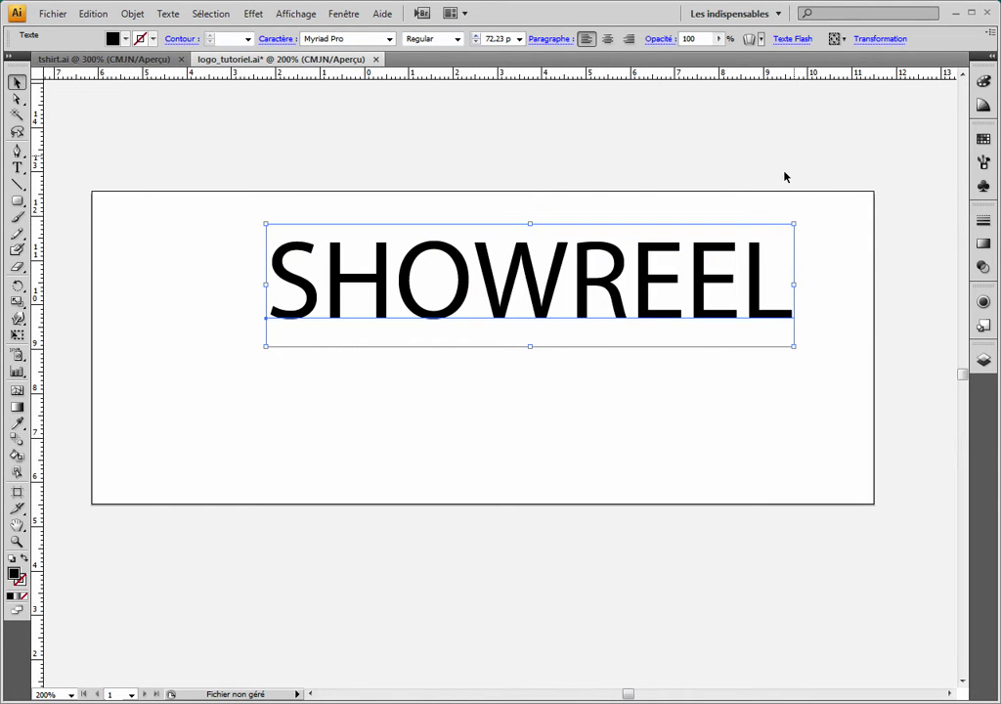
pyautogui.moveTo(589, 287)
pyautogui.mouseDown()
pyautogui.moveTo(620, 335)
pyautogui.moveTo(563, 335)
pyautogui.mouseUp()
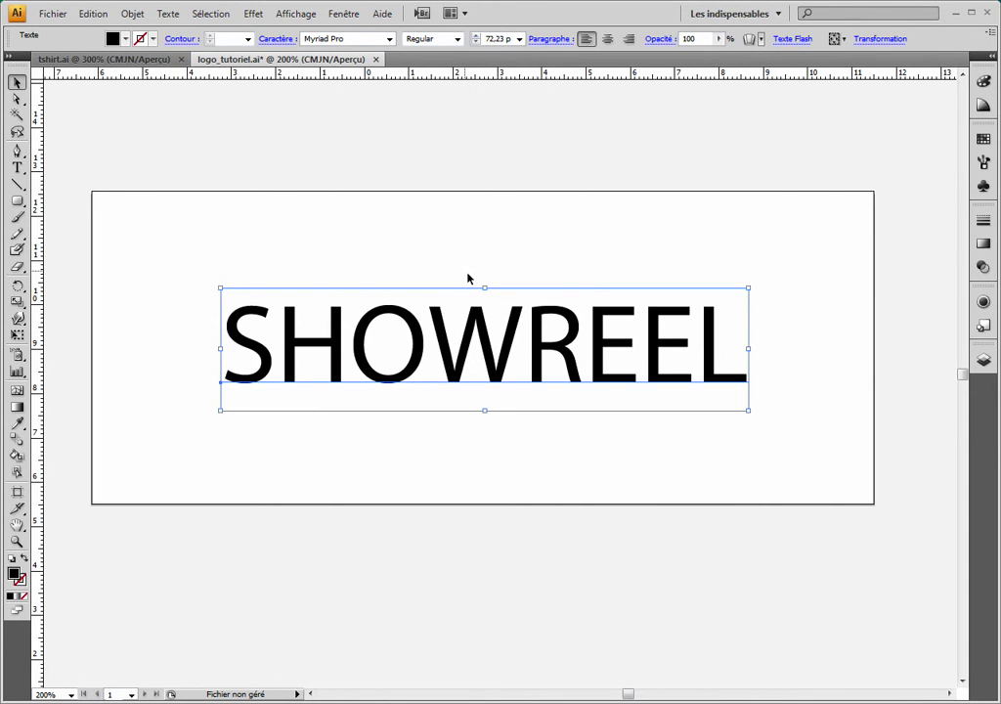
# Change the SHOWREEL font from Myriad Pro to Avant Garde Book BT
pyautogui.click(170, 16)
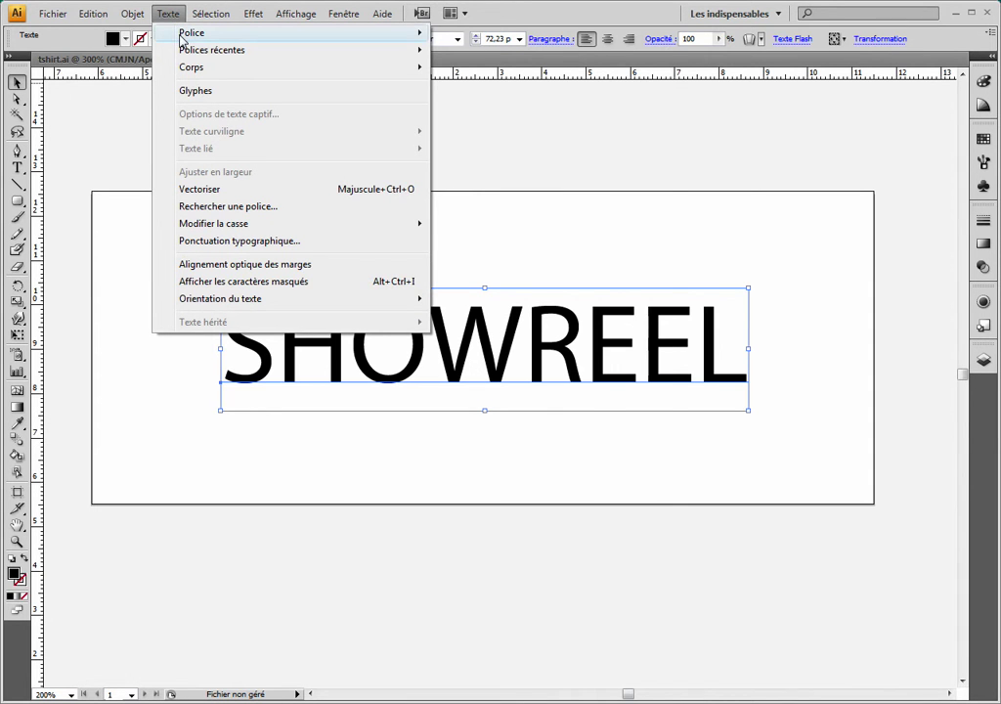
pyautogui.moveTo(191, 32)
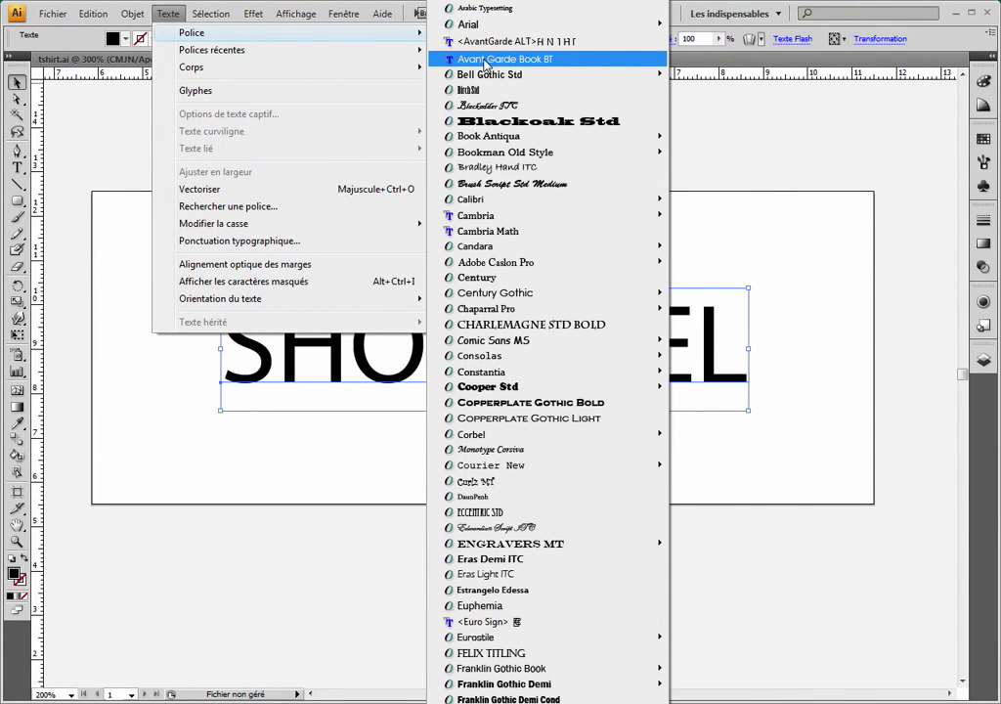
pyautogui.click(486, 61)
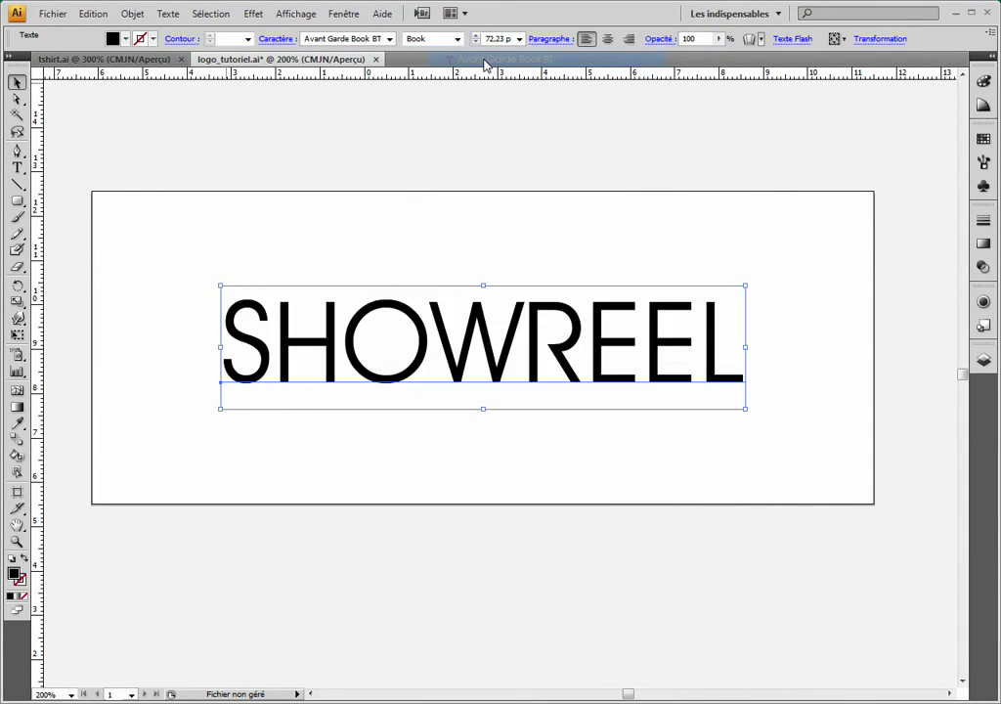
pyautogui.click(608, 241)
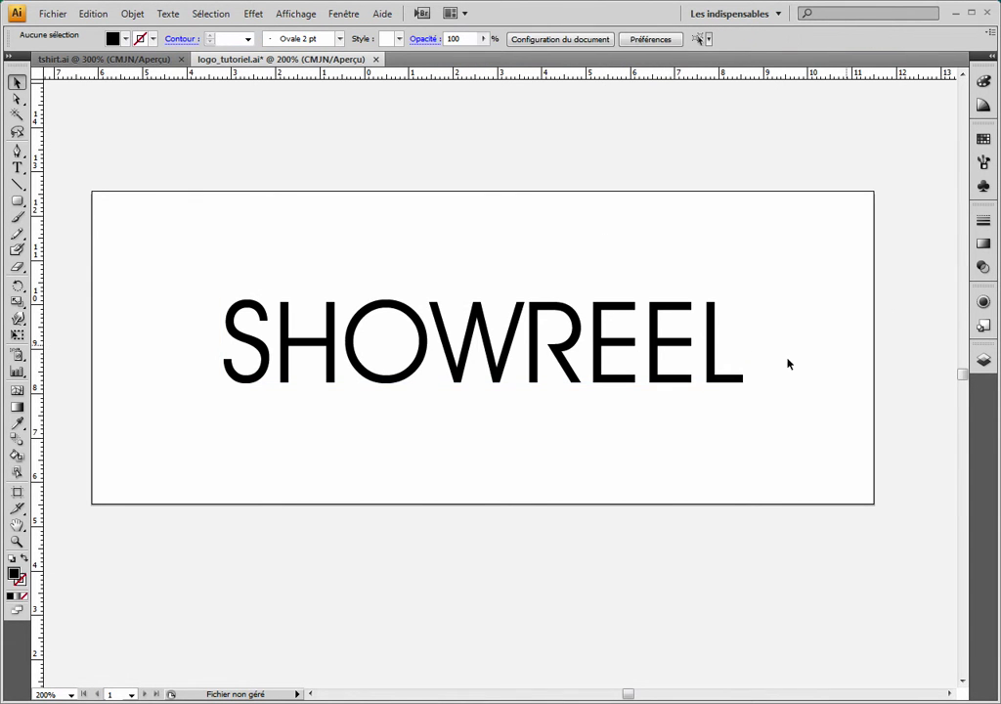
pyautogui.click(507, 337)
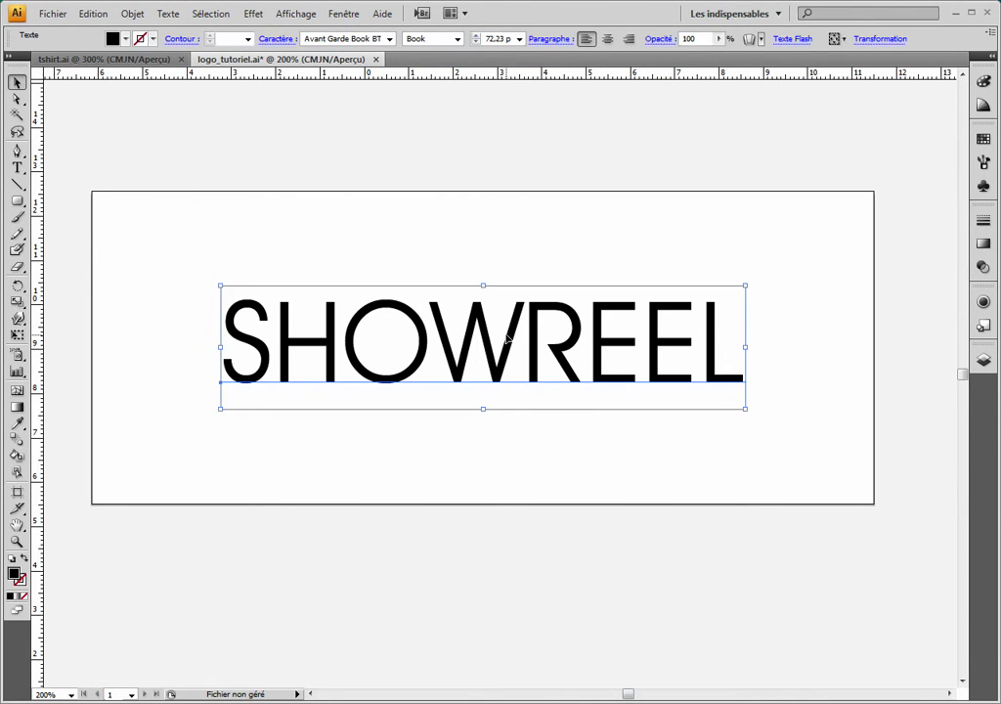
pyautogui.click(344, 14)
pyautogui.moveTo(484, 540)
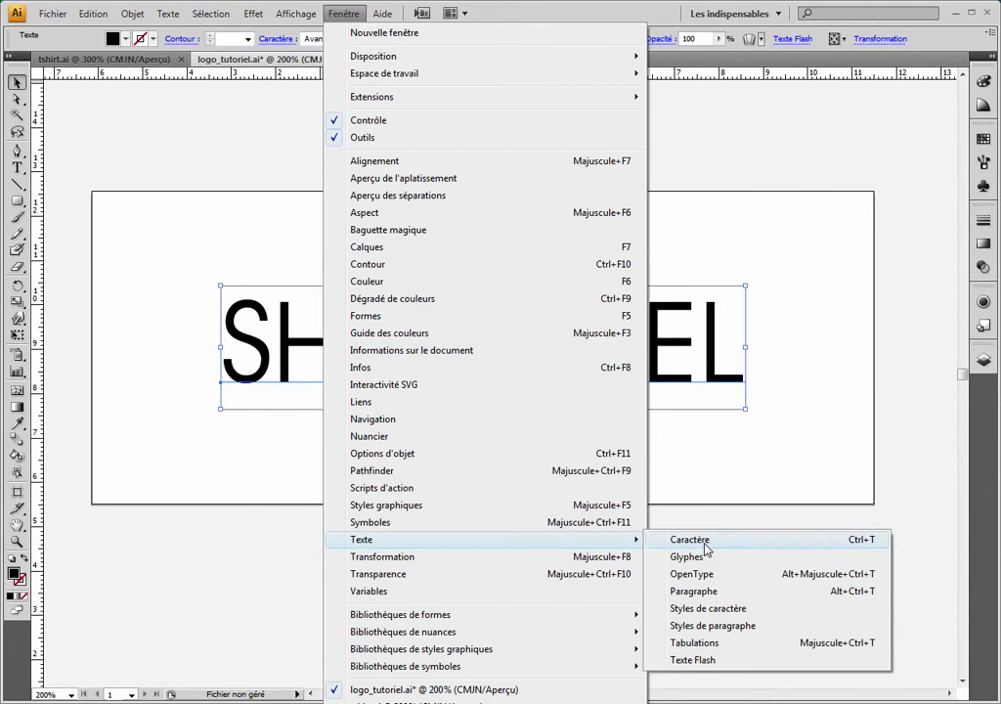
# Set SHOWREEL's tracking to -75 in the Character panel and shift the word back to centre
pyautogui.click(698, 541)
pyautogui.moveTo(823, 128); pyautogui.dragTo(637, 135)
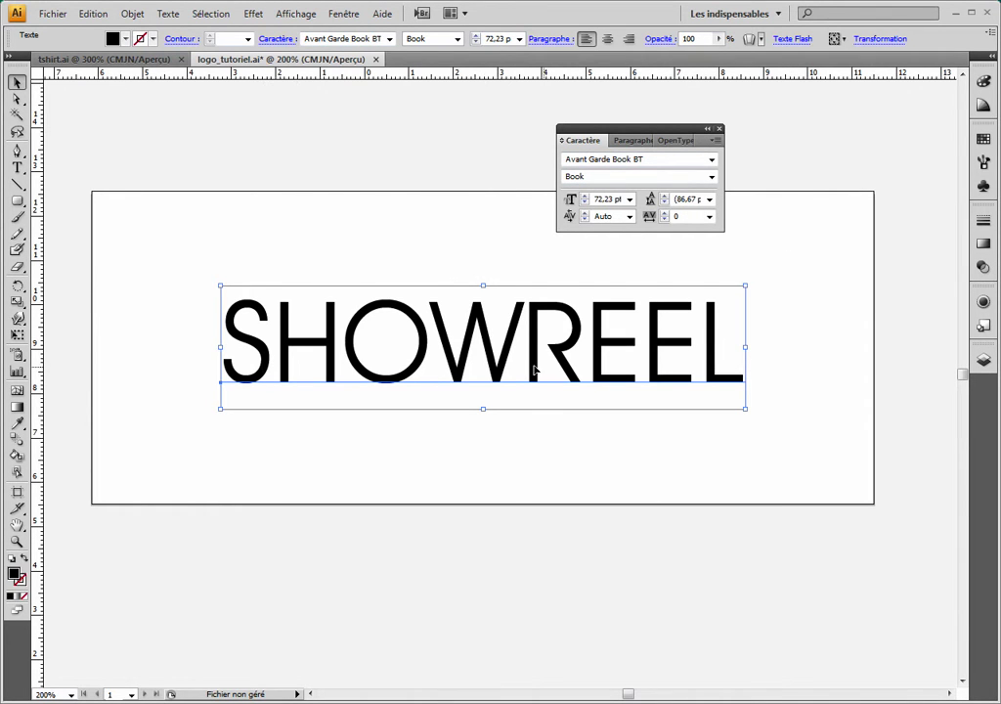
pyautogui.click(709, 217)
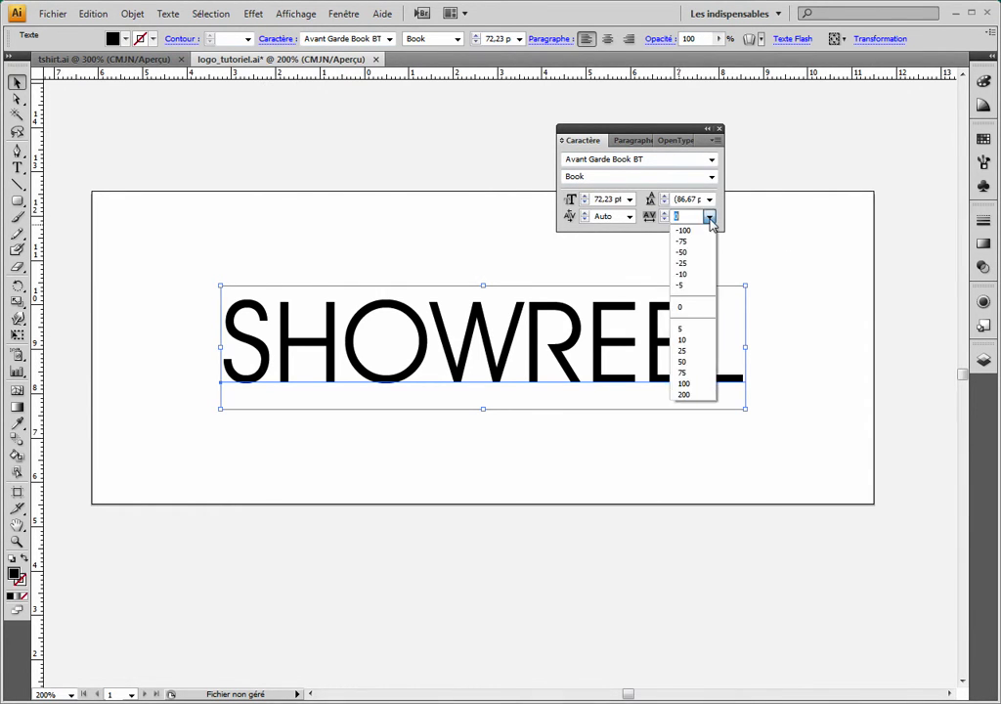
pyautogui.click(692, 241)
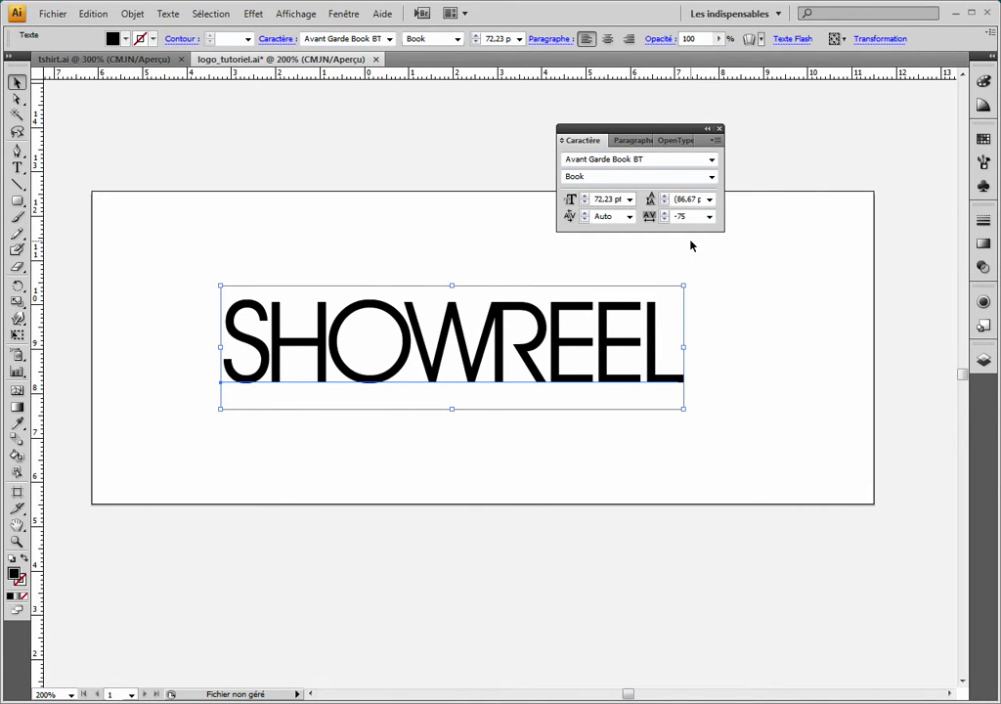
pyautogui.click(719, 130)
pyautogui.moveTo(508, 351); pyautogui.dragTo(546, 352)
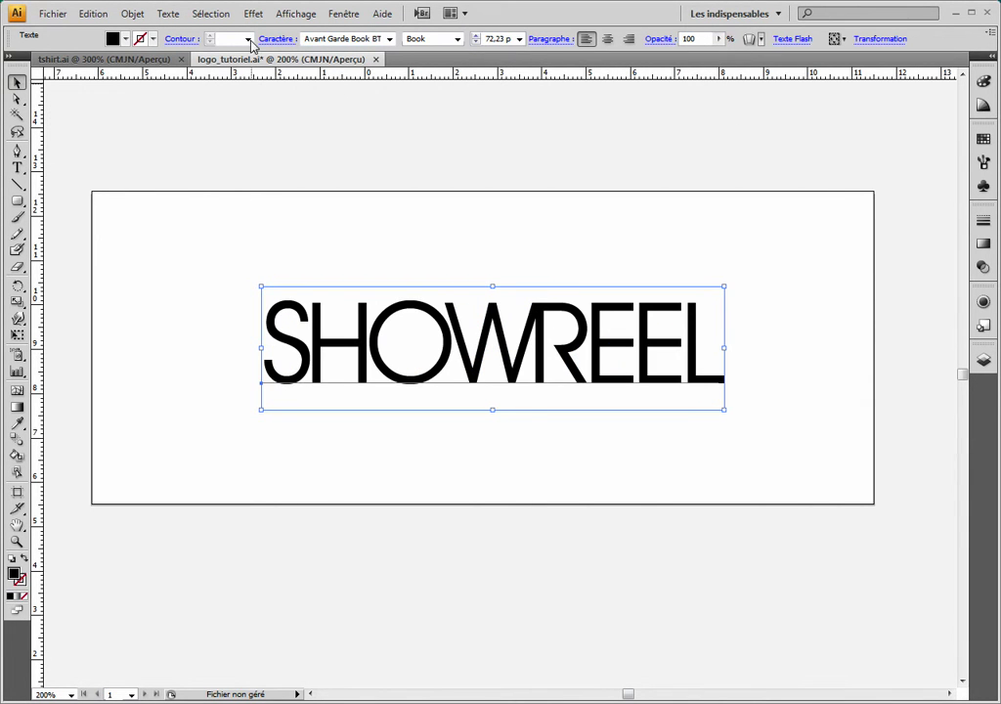
# Convert the SHOWREEL text to outlines with Vectoriser
pyautogui.rightClick(455, 328)
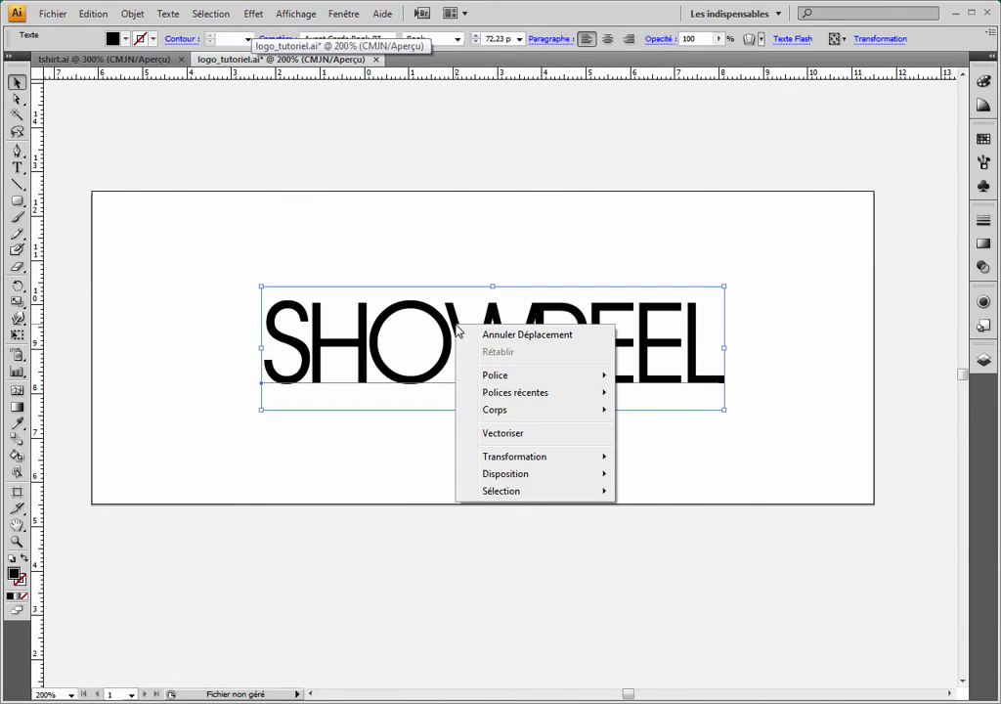
pyautogui.click(506, 436)
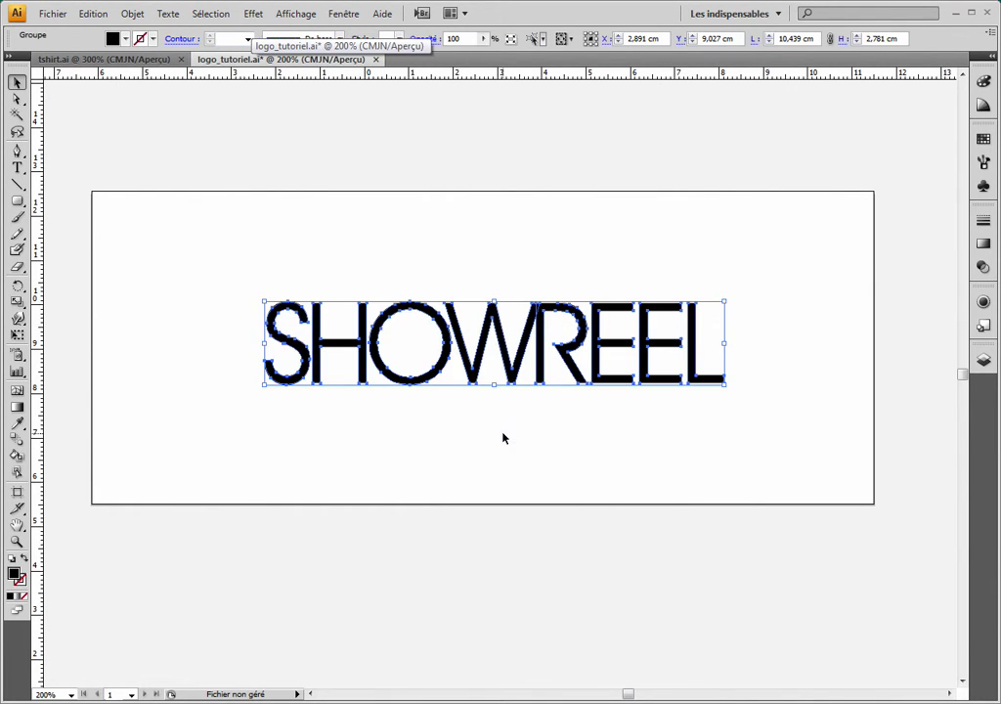
pyautogui.click(501, 422)
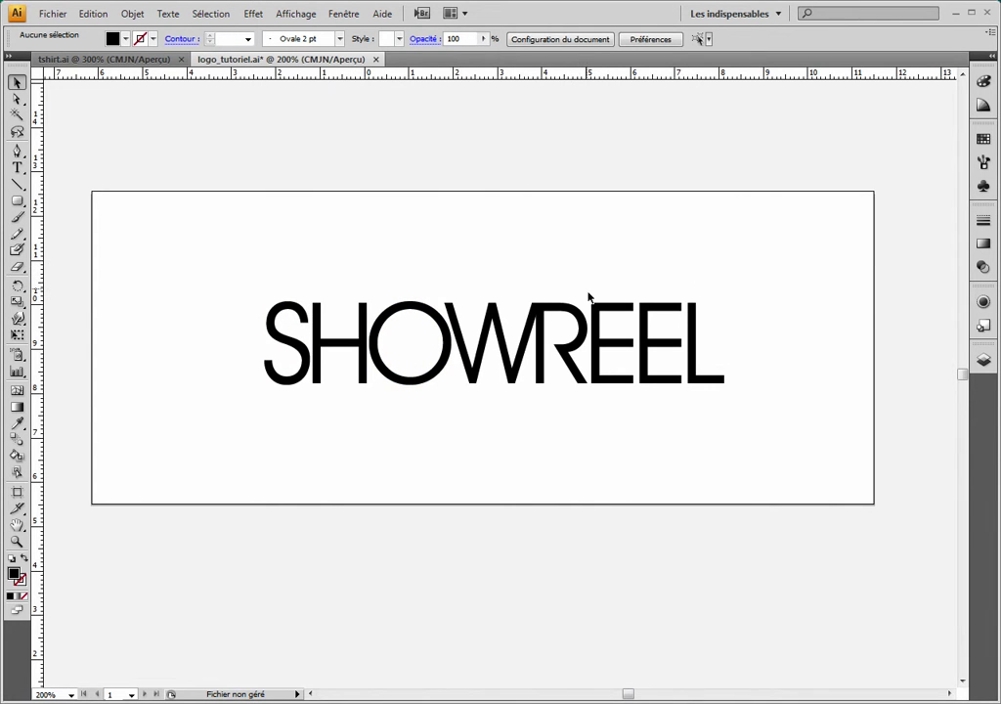
# Ungroup the outlined SHOWREEL into separate letter shapes
pyautogui.click(501, 344)
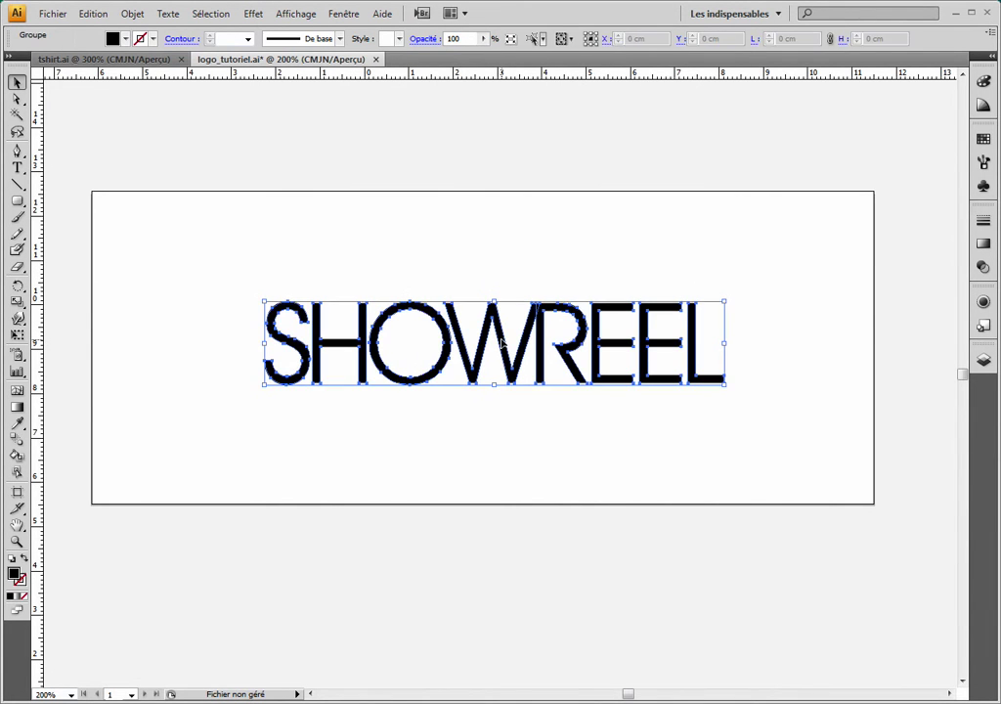
pyautogui.rightClick(501, 344)
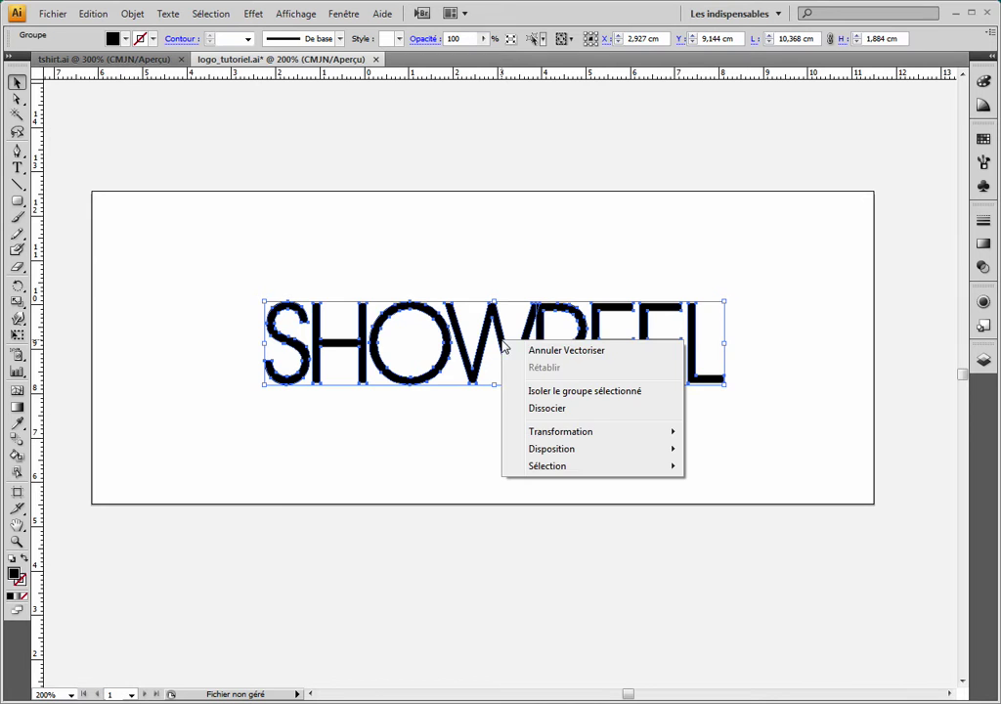
pyautogui.click(519, 410)
pyautogui.click(531, 424)
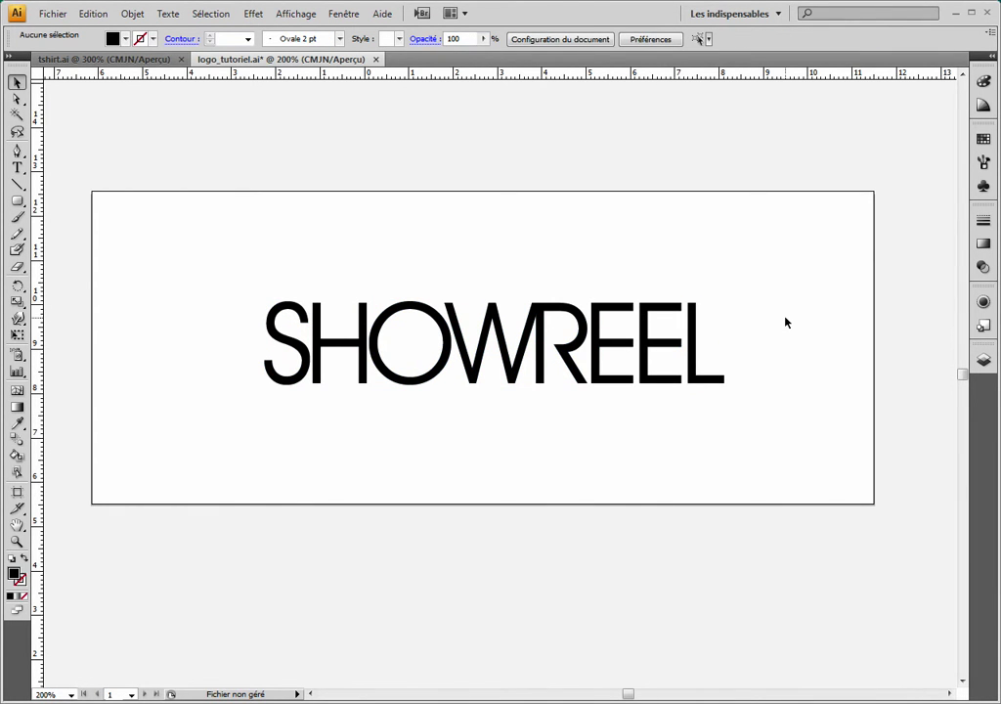
# Scale the REEL letters down and nudge them so their top lines up with SHOW
pyautogui.moveTo(552, 410); pyautogui.dragTo(751, 331)
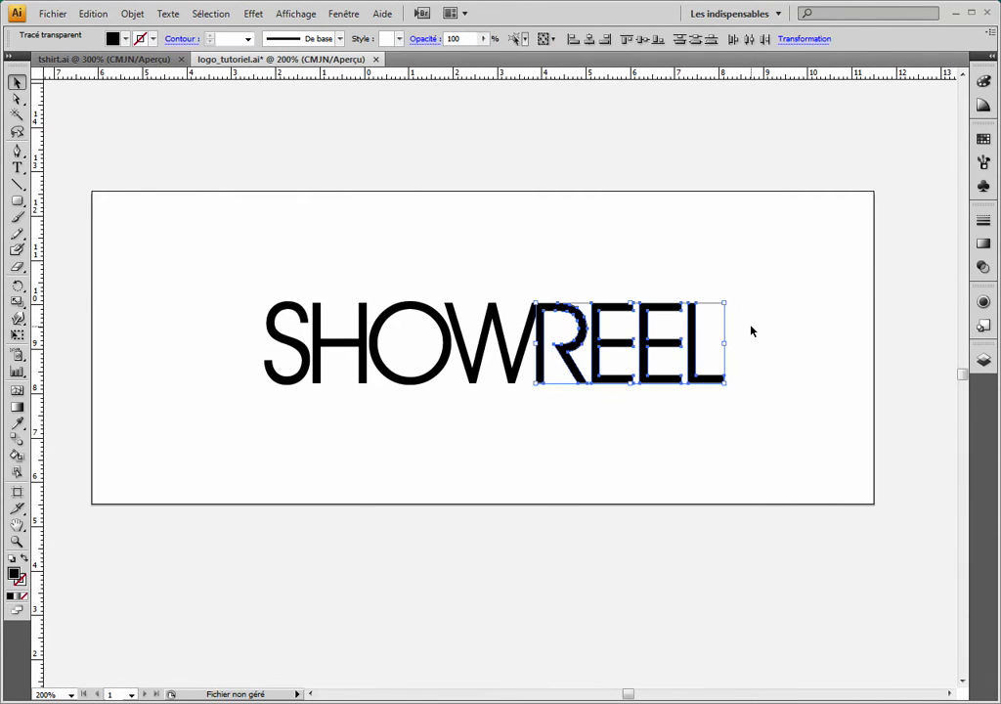
pyautogui.click(387, 280)
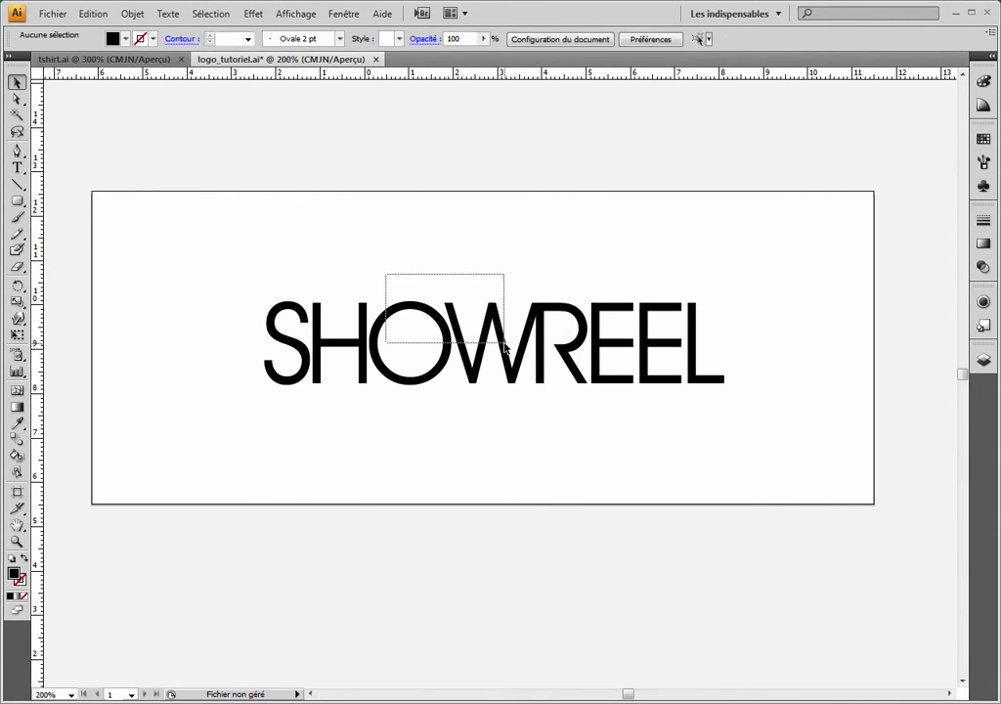
pyautogui.moveTo(387, 280); pyautogui.dragTo(504, 347)
pyautogui.moveTo(574, 408)
pyautogui.mouseDown()
pyautogui.moveTo(729, 391)
pyautogui.moveTo(749, 351)
pyautogui.moveTo(724, 382)
pyautogui.mouseUp()
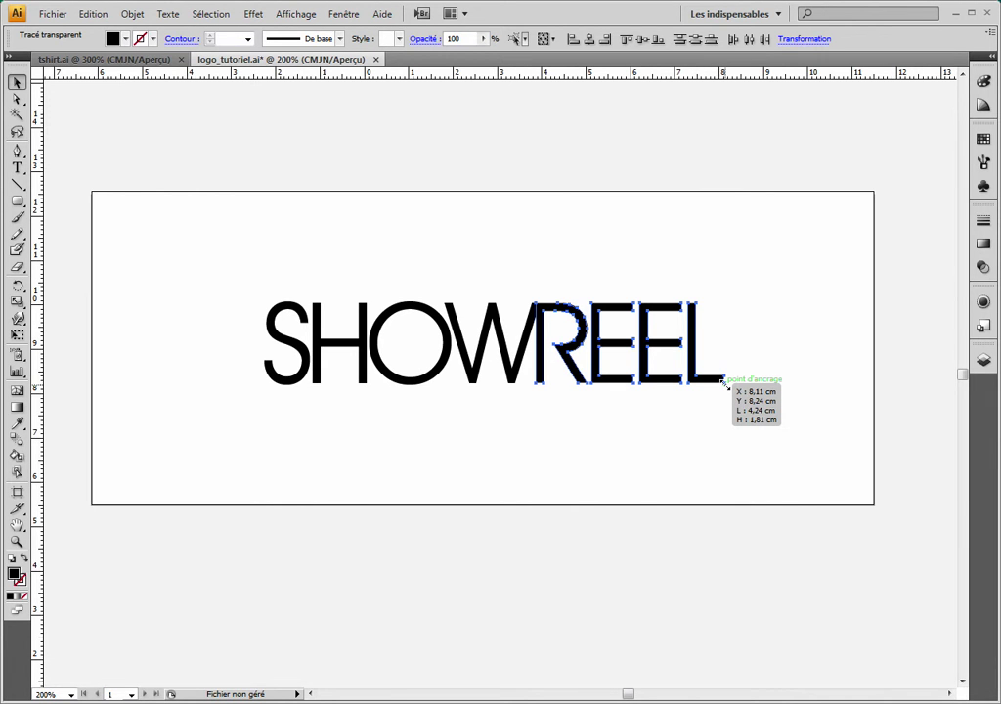
pyautogui.moveTo(724, 382); pyautogui.dragTo(694, 366)
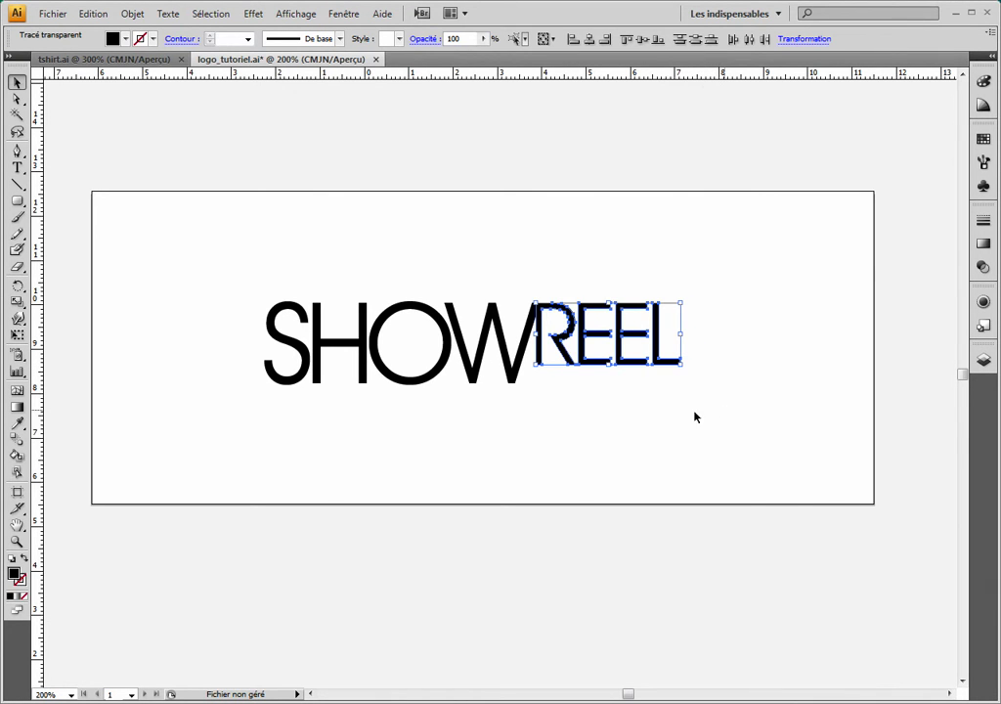
pyautogui.click(583, 415)
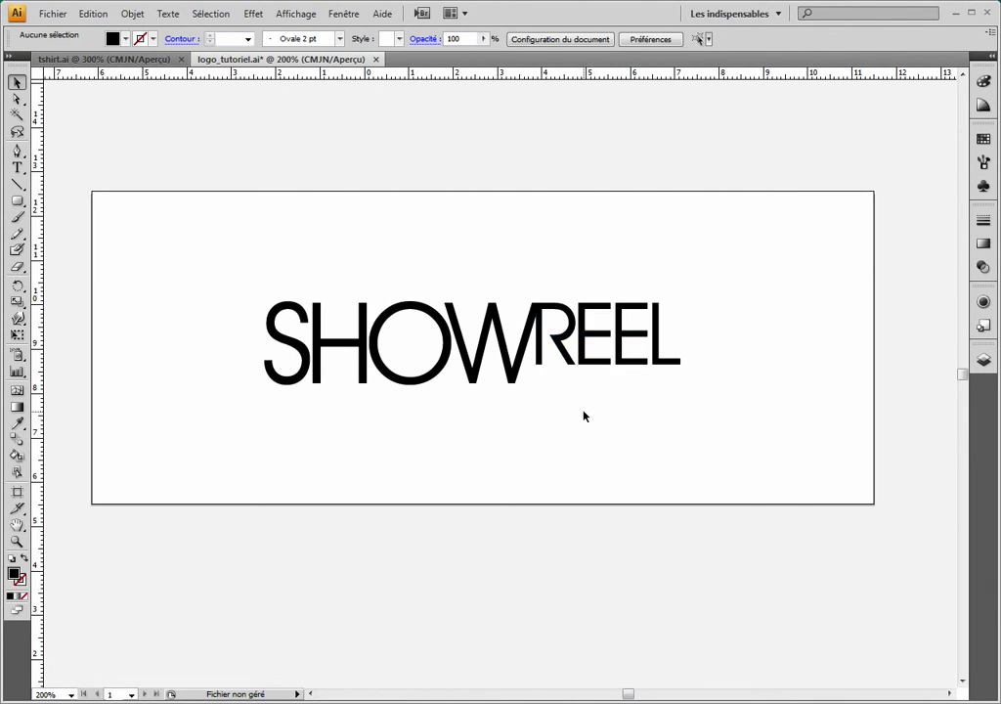
pyautogui.moveTo(549, 274); pyautogui.dragTo(692, 355)
pyautogui.moveTo(575, 332); pyautogui.dragTo(585, 333)
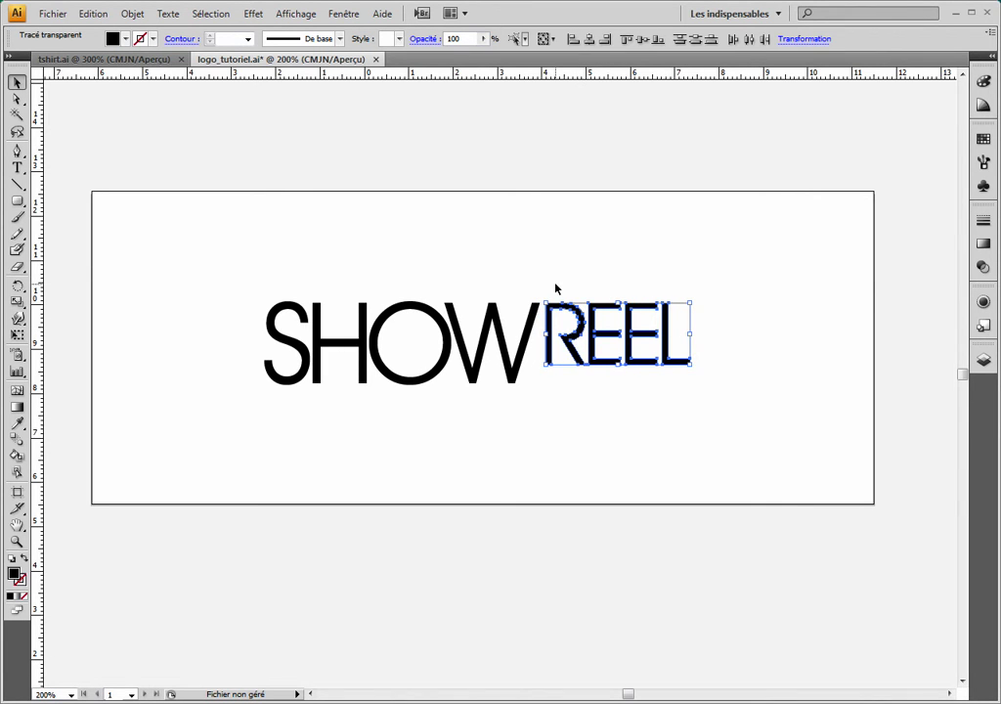
pyautogui.click(557, 286)
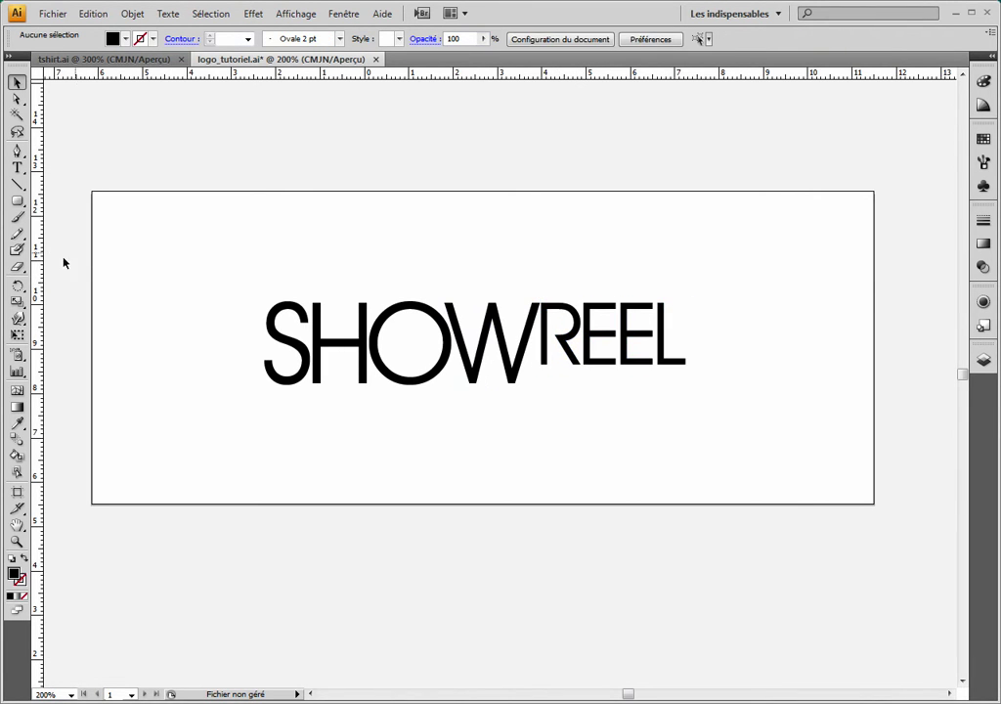
# Type the tagline IT'S YOUR BLOG BABY below REEL
pyautogui.click(18, 167)
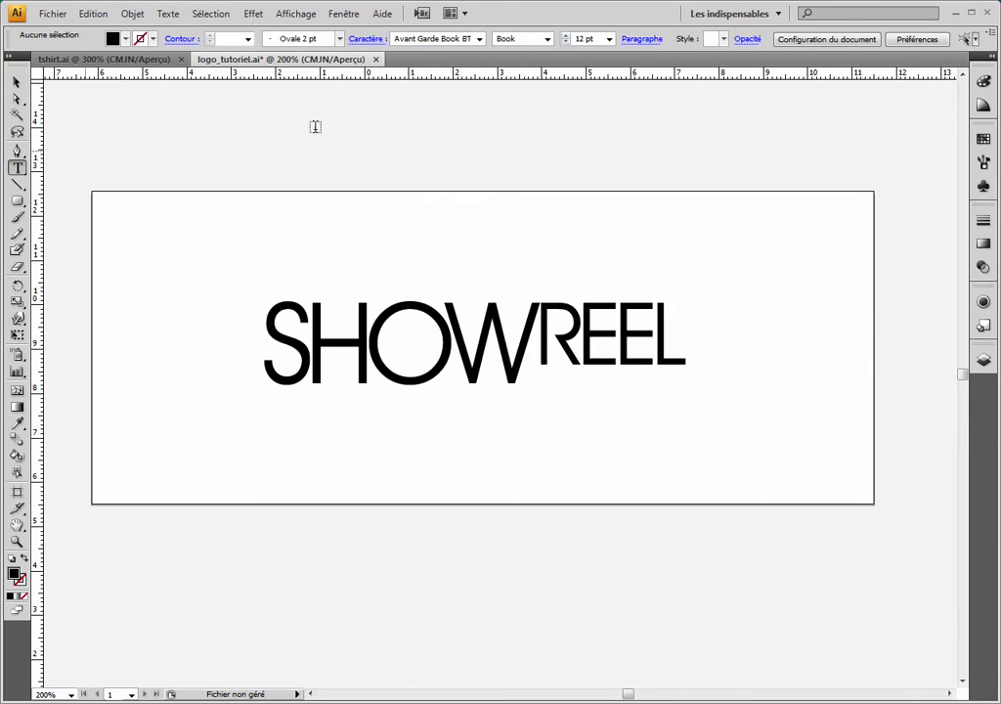
pyautogui.click(537, 384)
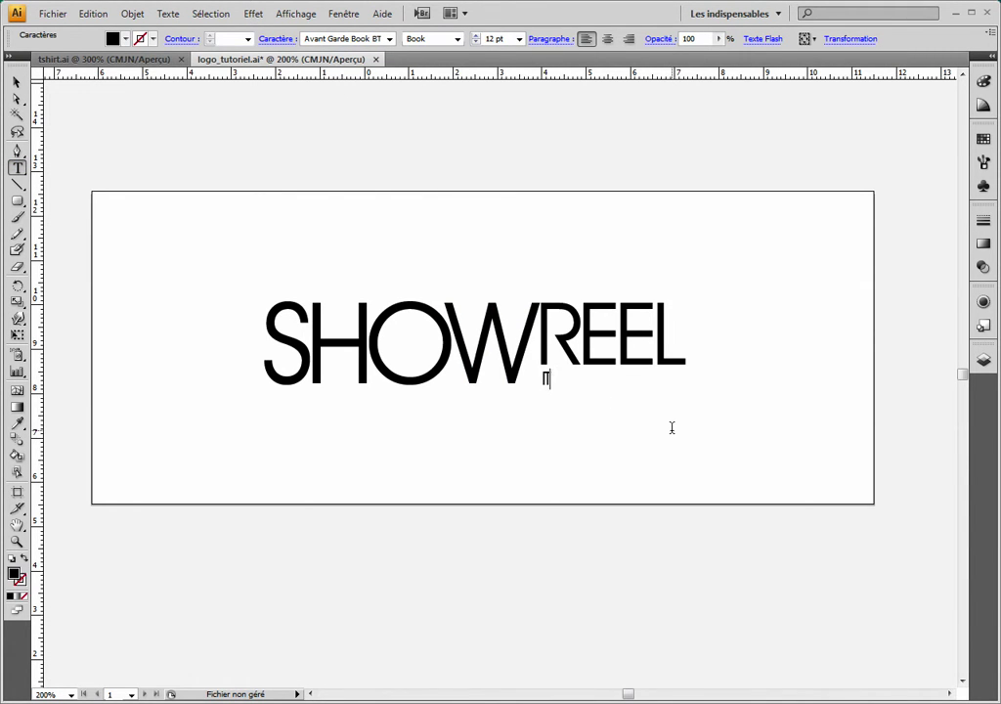
pyautogui.write('S Y')
pyautogui.write('OUR B')
pyautogui.write('LOG BABY')
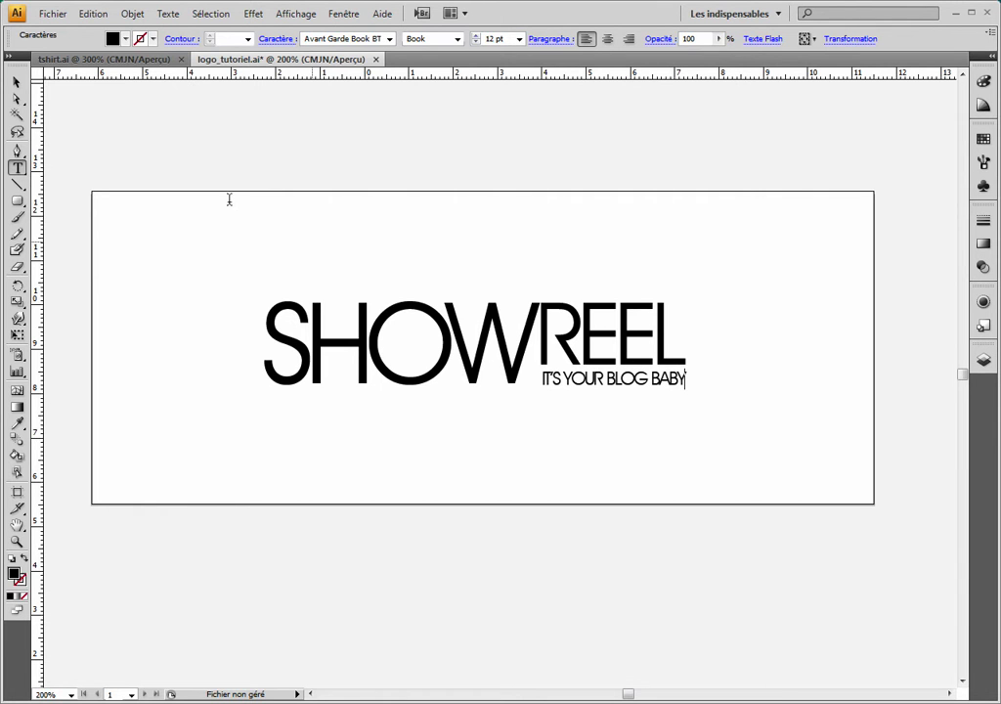
pyautogui.click(17, 81)
pyautogui.click(286, 205)
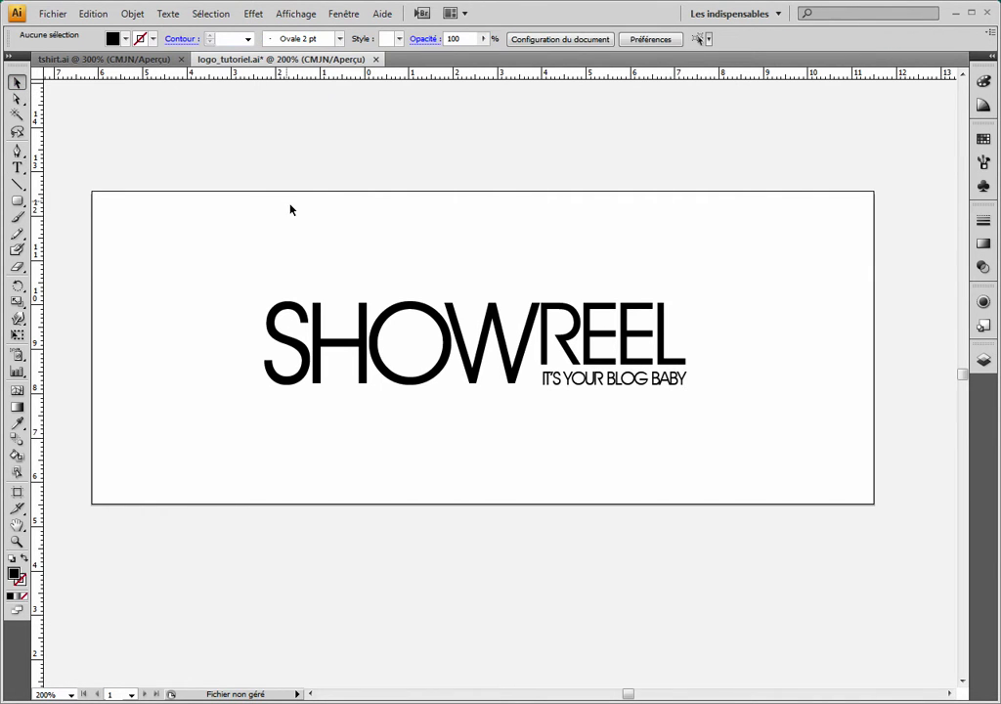
# Convert the tagline text to outlines
pyautogui.click(594, 381)
pyautogui.rightClick(594, 384)
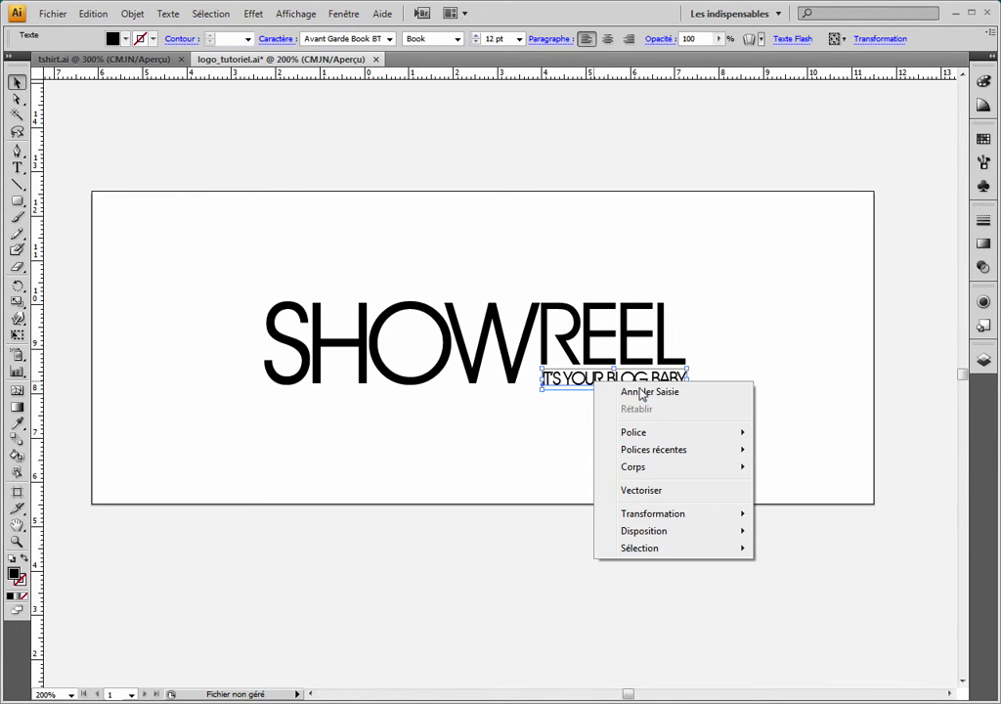
pyautogui.click(667, 491)
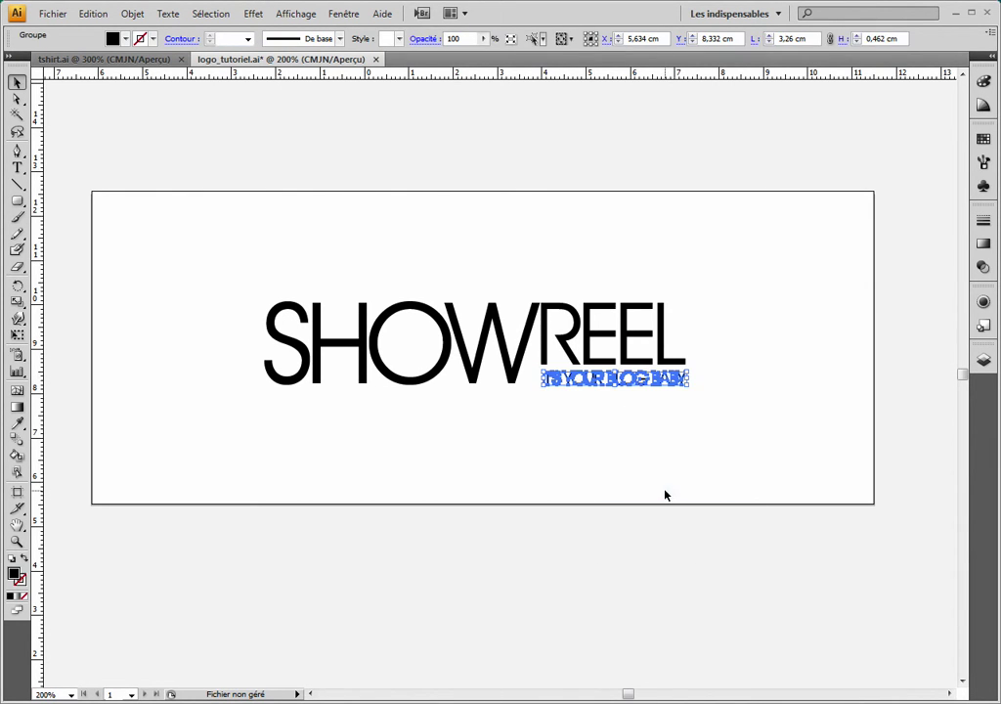
pyautogui.click(626, 408)
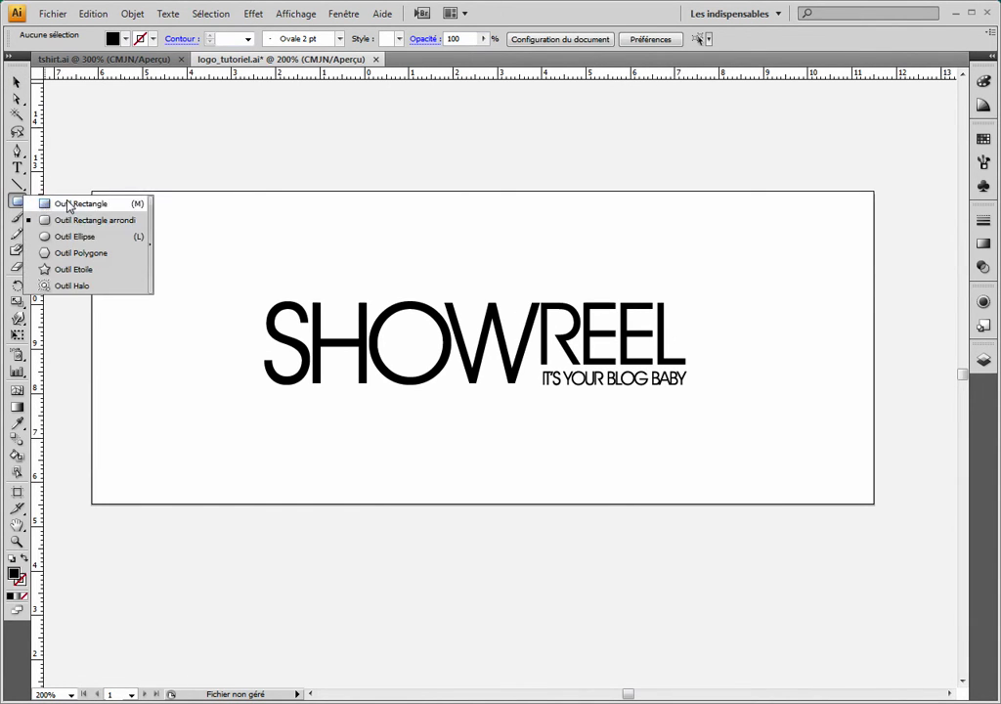
# Choose the Ellipse tool and zoom in closely on the O of SHOW
pyautogui.moveTo(17, 202); pyautogui.dragTo(78, 243)
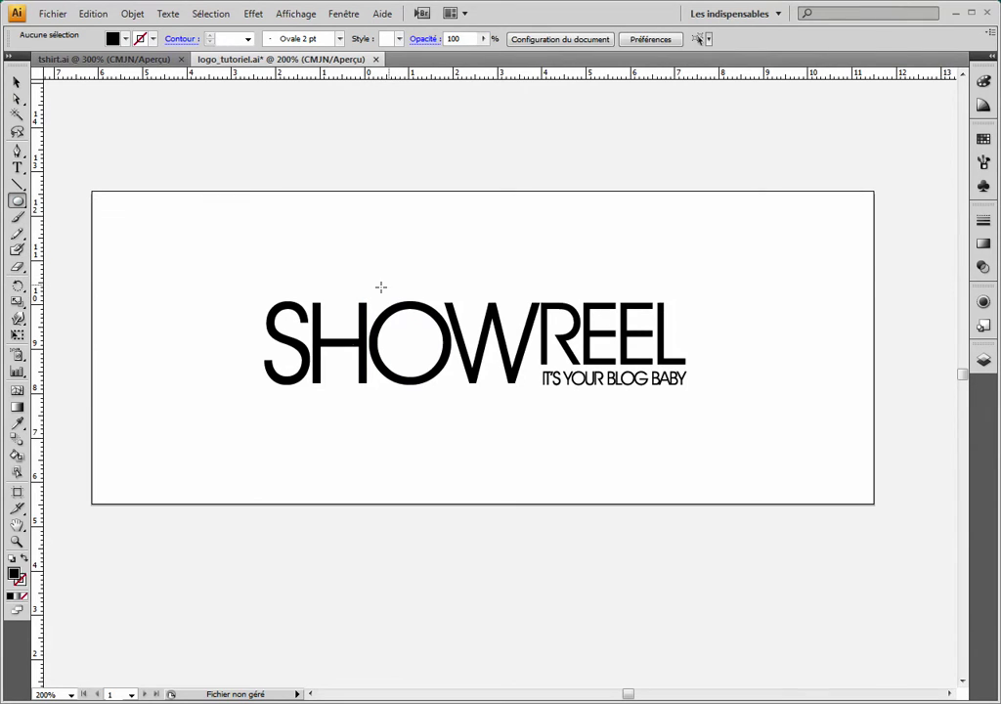
pyautogui.moveTo(340, 248); pyautogui.dragTo(491, 415)
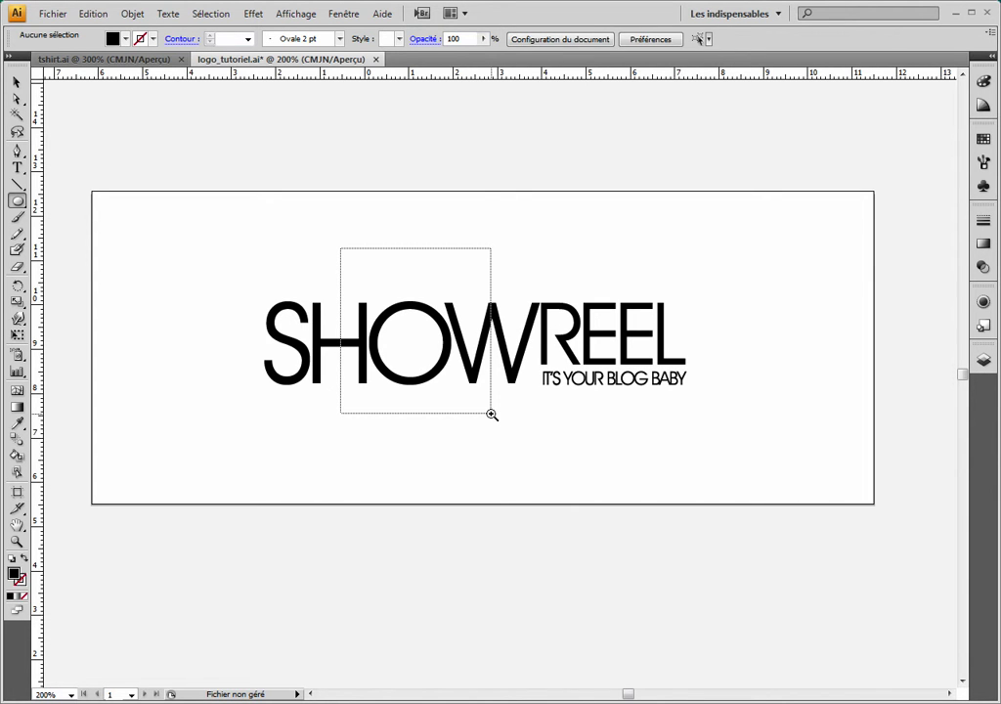
pyautogui.moveTo(492, 415); pyautogui.dragTo(498, 432)
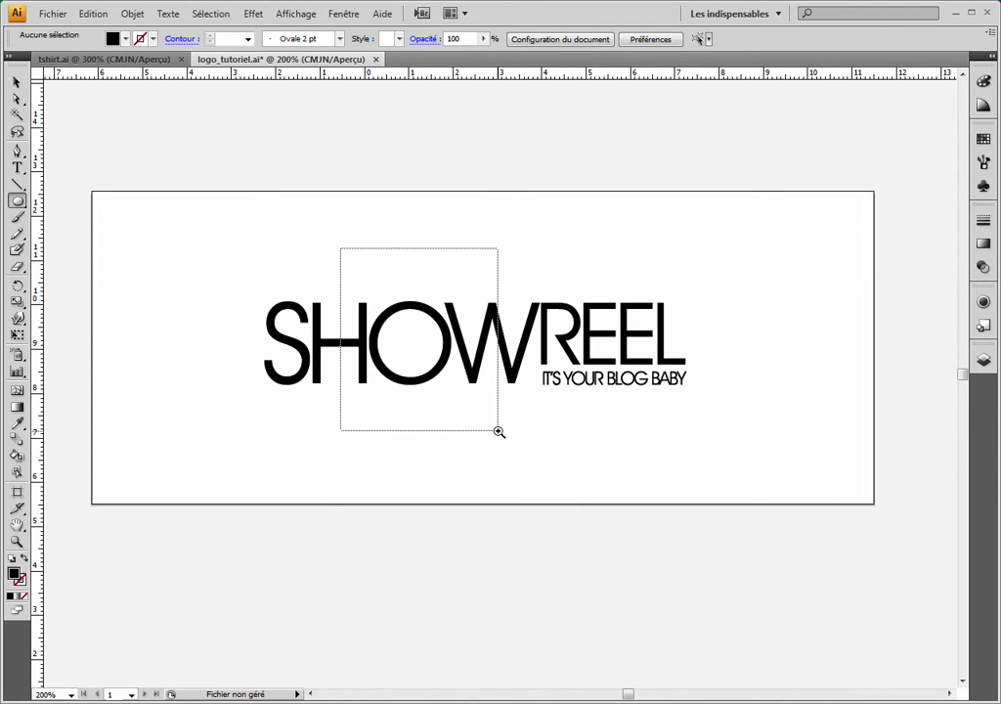
pyautogui.moveTo(499, 431); pyautogui.dragTo(499, 431)
pyautogui.moveTo(712, 406); pyautogui.dragTo(619, 404)
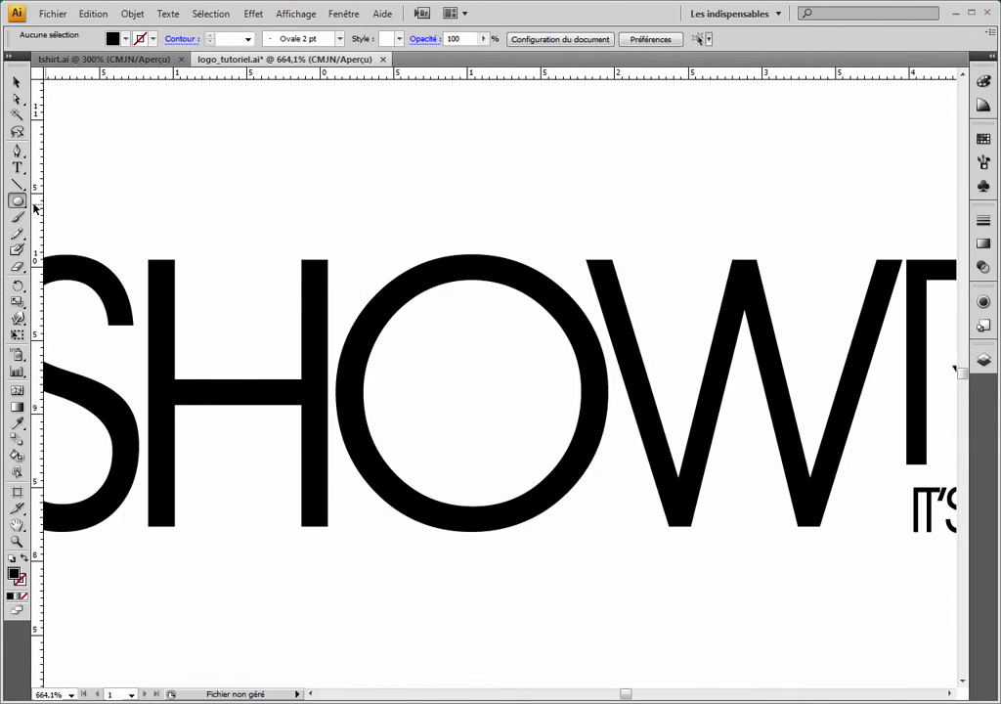
# Draw a circle filling the hole of the O
pyautogui.moveTo(352, 270)
pyautogui.mouseDown()
pyautogui.moveTo(554, 435)
pyautogui.moveTo(597, 494)
pyautogui.mouseUp()
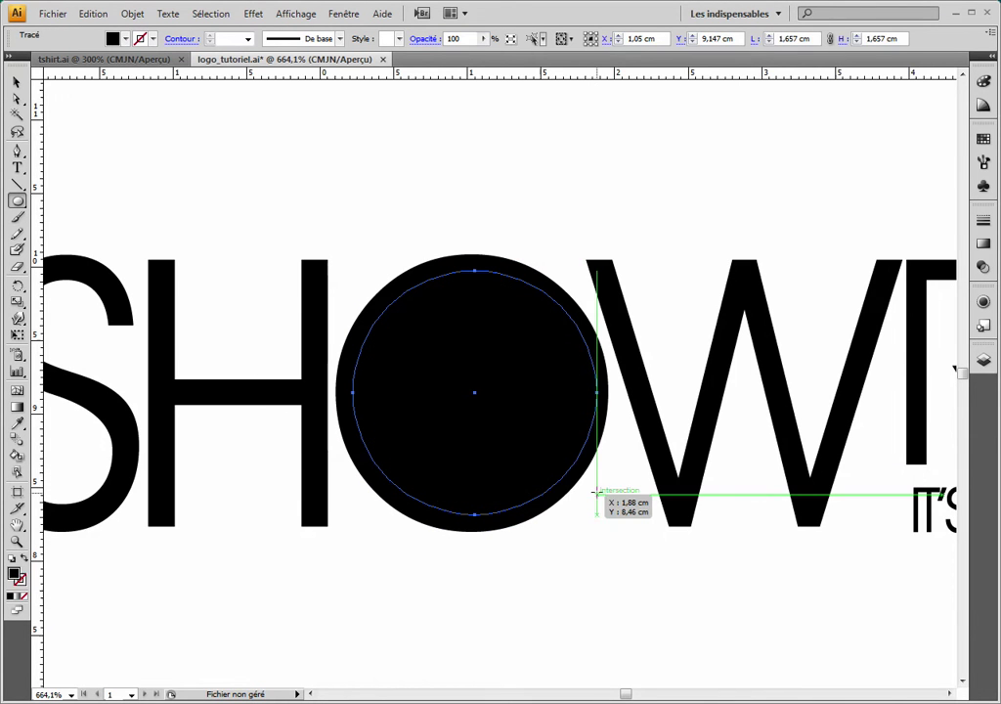
pyautogui.click(16, 83)
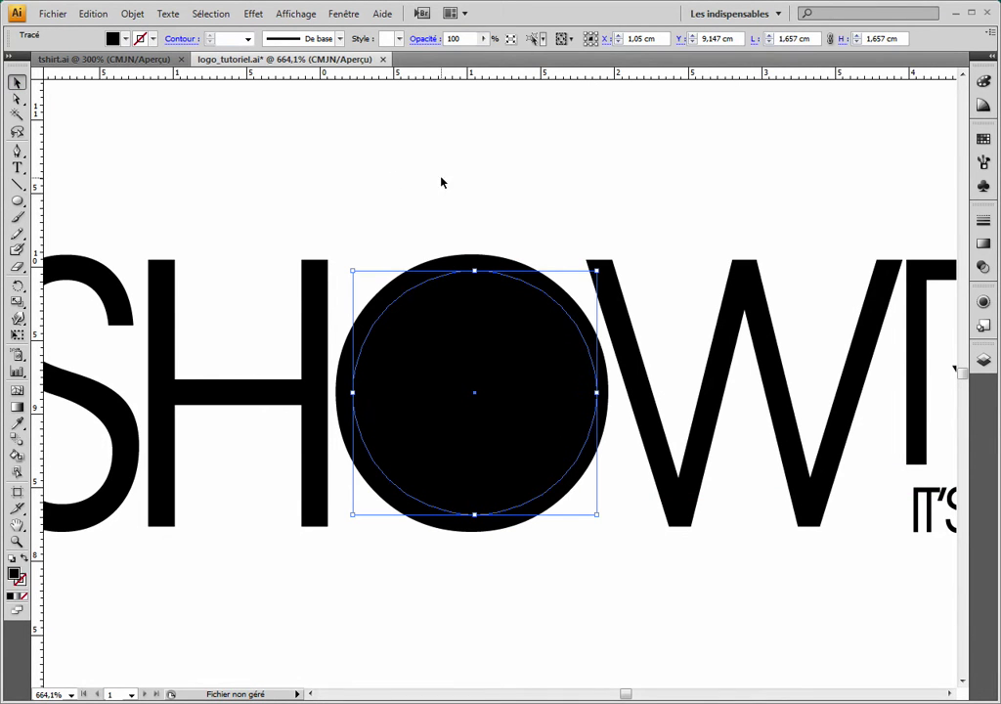
pyautogui.click(452, 242)
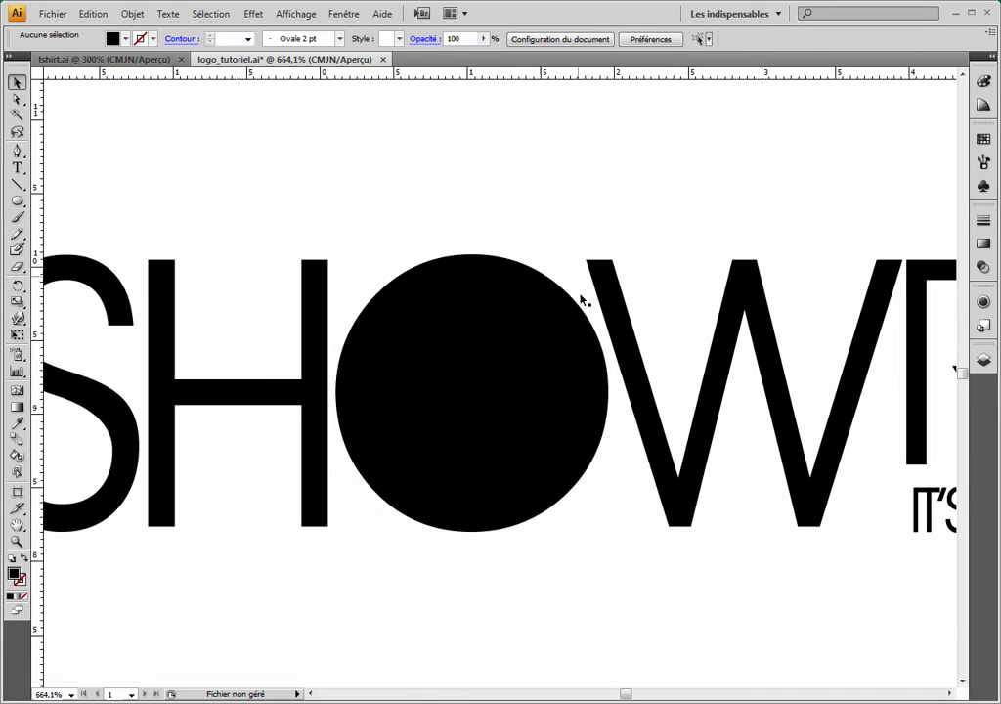
# Fill the circle orange, then select it together with the O ring
pyautogui.click(459, 294)
pyautogui.click(116, 41)
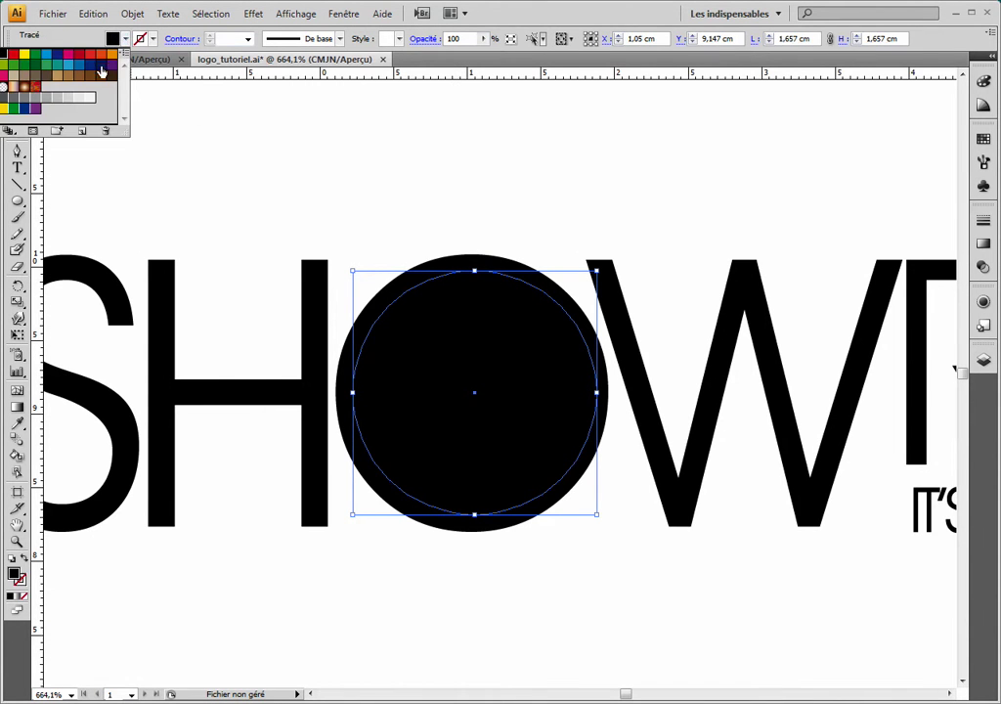
pyautogui.click(84, 51)
pyautogui.click(361, 174)
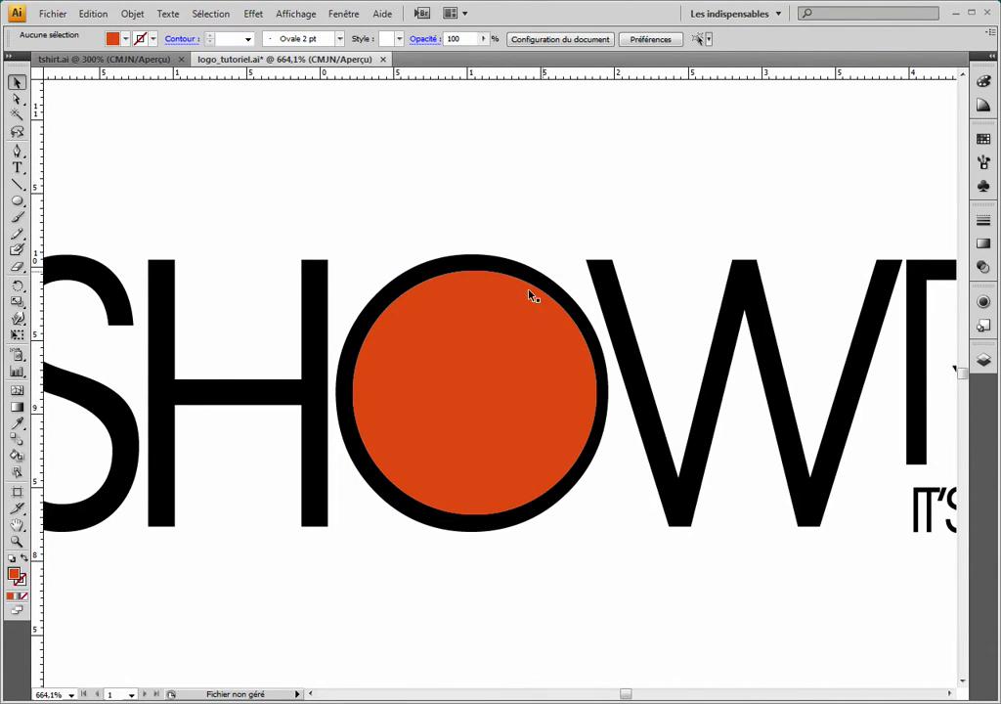
pyautogui.click(477, 318)
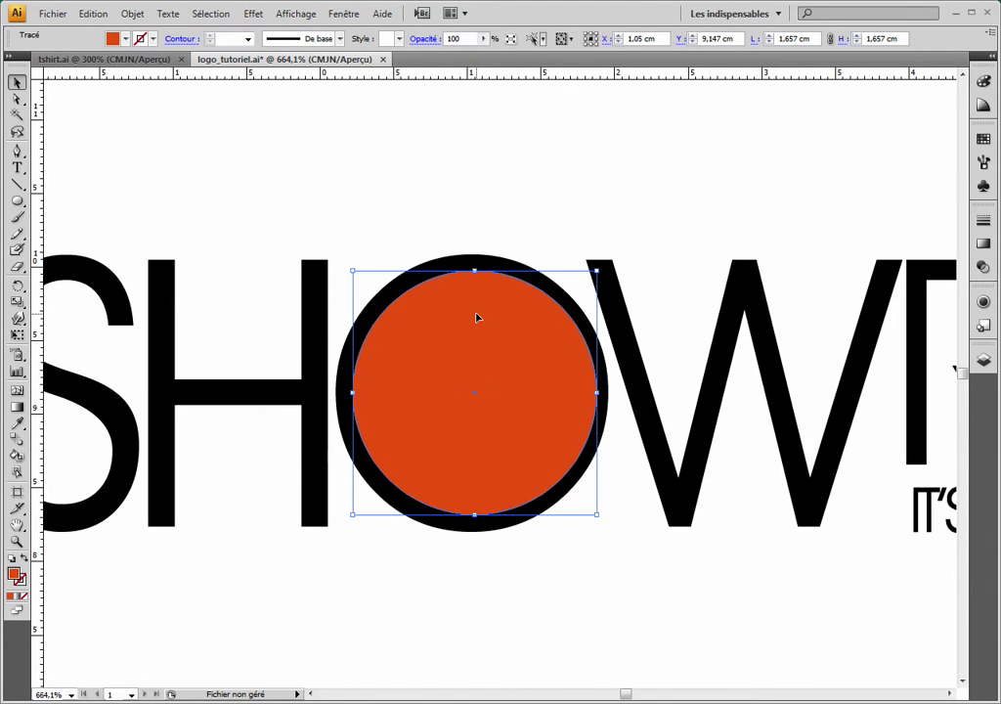
pyautogui.keyDown('shift'); pyautogui.click(445, 265); pyautogui.keyUp('shift')
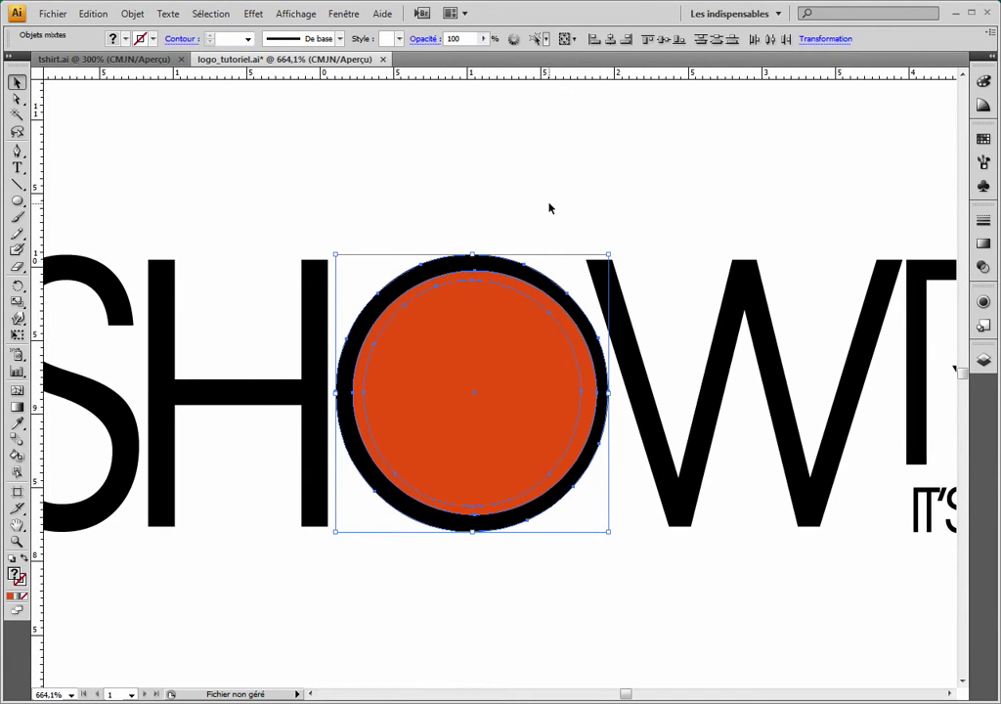
# Merge the orange circle and the O ring into one shape with Pathfinder
pyautogui.click(339, 17)
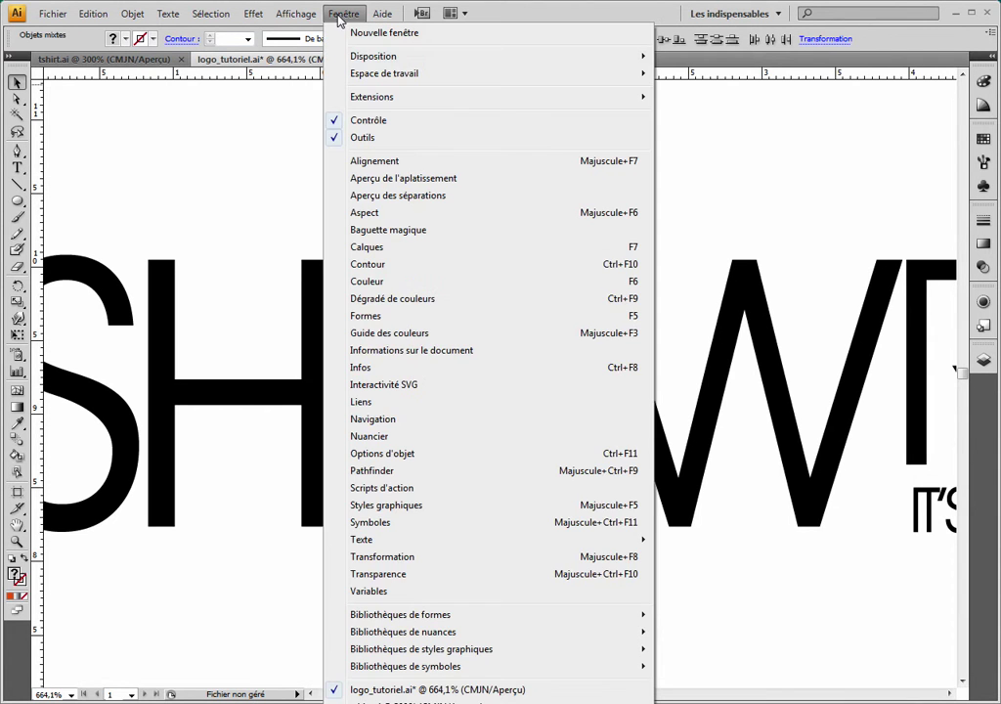
pyautogui.click(371, 471)
pyautogui.moveTo(42, 252)
pyautogui.mouseDown()
pyautogui.moveTo(479, 270)
pyautogui.moveTo(569, 116)
pyautogui.mouseUp()
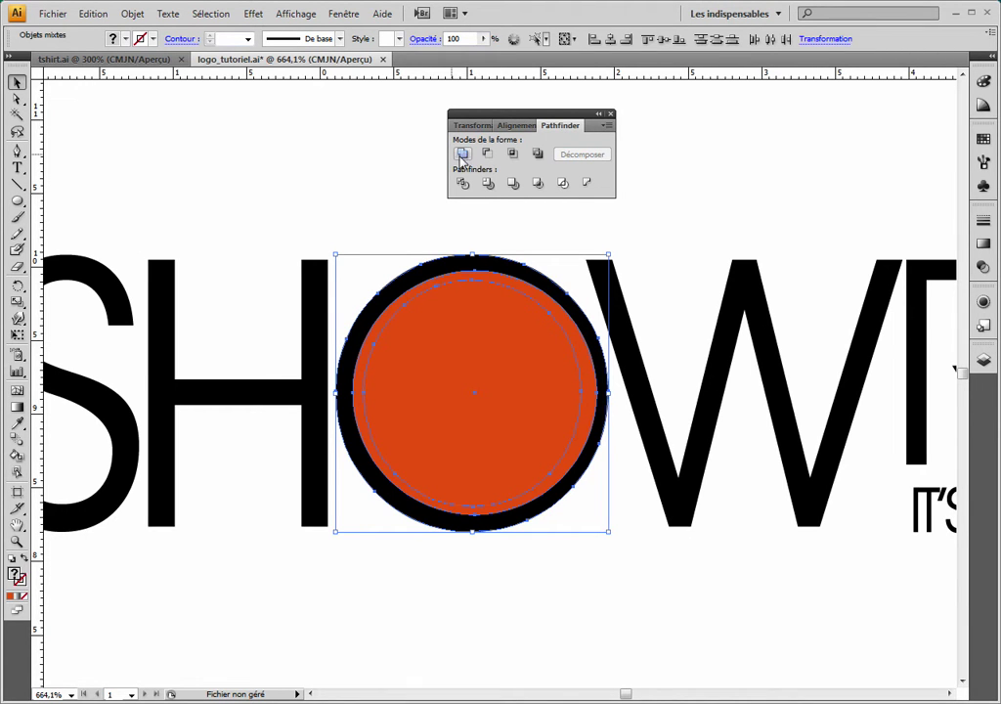
pyautogui.click(463, 156)
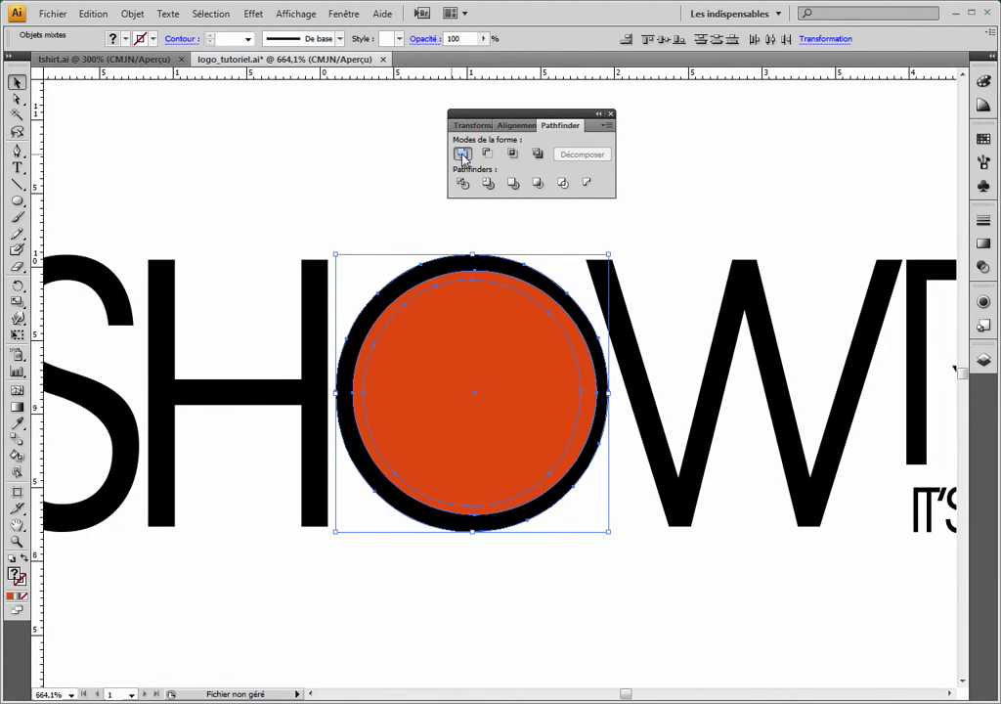
# Fill the merged O black and zoom out to show the whole artboard
pyautogui.click(114, 39)
pyautogui.click(5, 57)
pyautogui.click(523, 204)
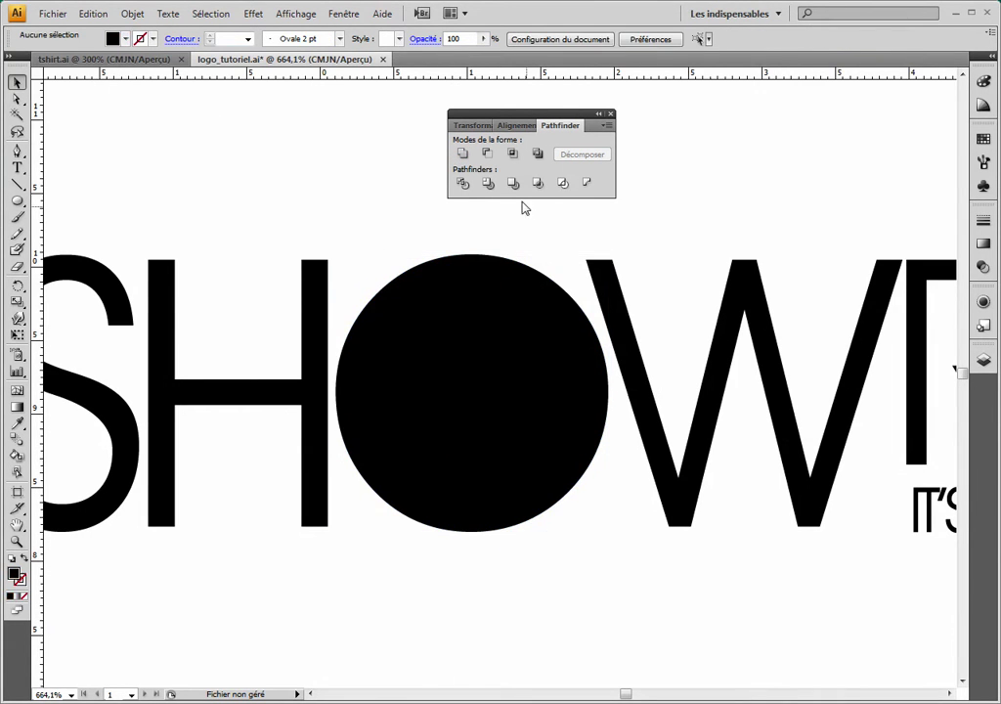
pyautogui.moveTo(612, 112); pyautogui.dragTo(920, 108)
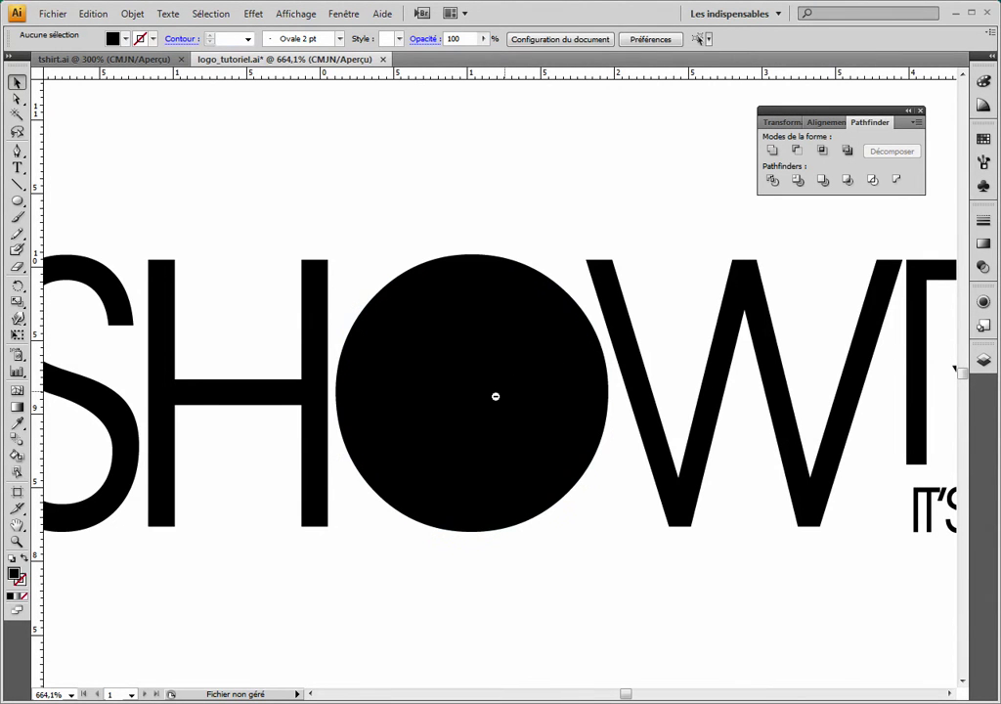
pyautogui.keyDown('alt'); pyautogui.click(496, 396); pyautogui.keyUp('alt')
pyautogui.keyDown('alt'); pyautogui.click(496, 396); pyautogui.keyUp('alt')
pyautogui.keyDown('alt'); pyautogui.click(496, 396); pyautogui.keyUp('alt')
pyautogui.keyDown('alt'); pyautogui.click(495, 395); pyautogui.keyUp('alt')
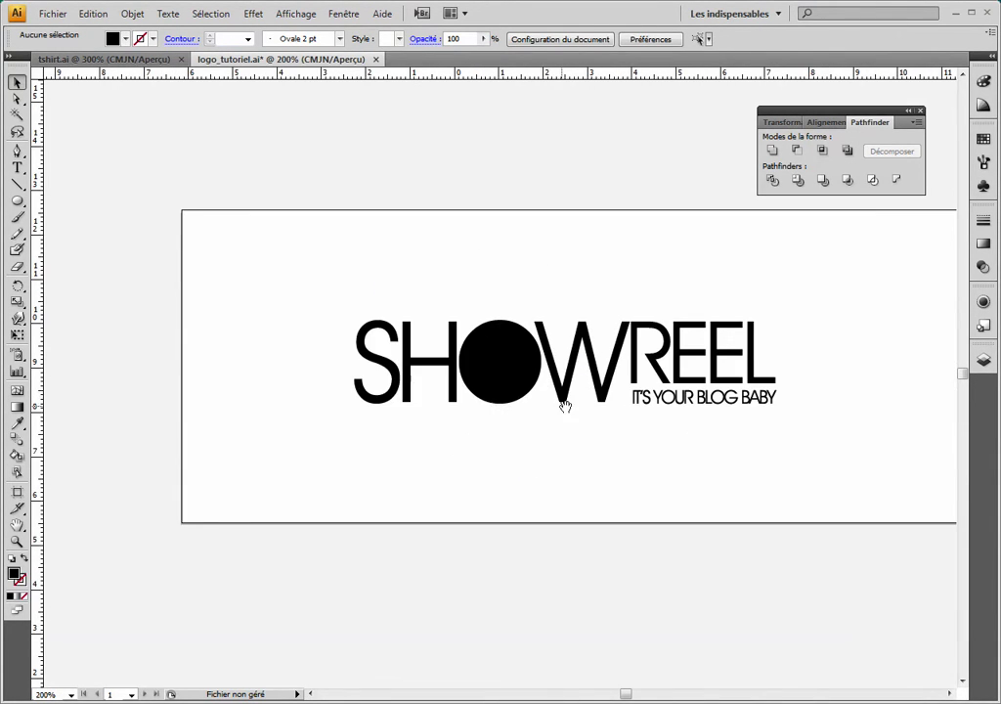
# Marquee-select the S, H, O and W letters plus the tagline IT'S YOUR BLOG BABY
pyautogui.moveTo(561, 402); pyautogui.dragTo(508, 409)
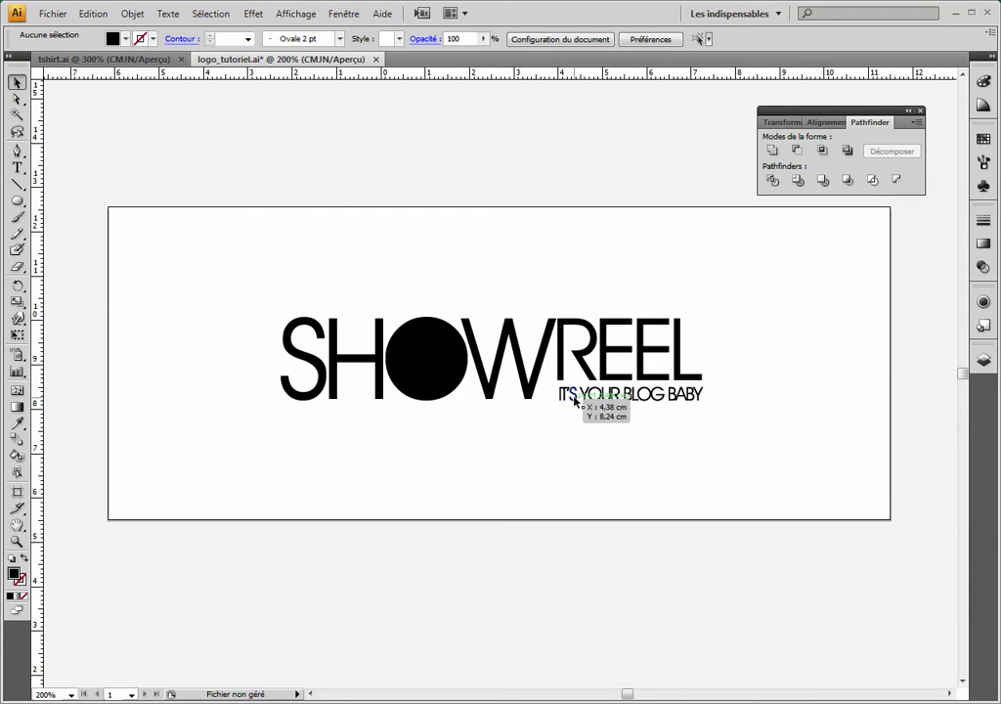
pyautogui.moveTo(266, 268); pyautogui.dragTo(372, 433)
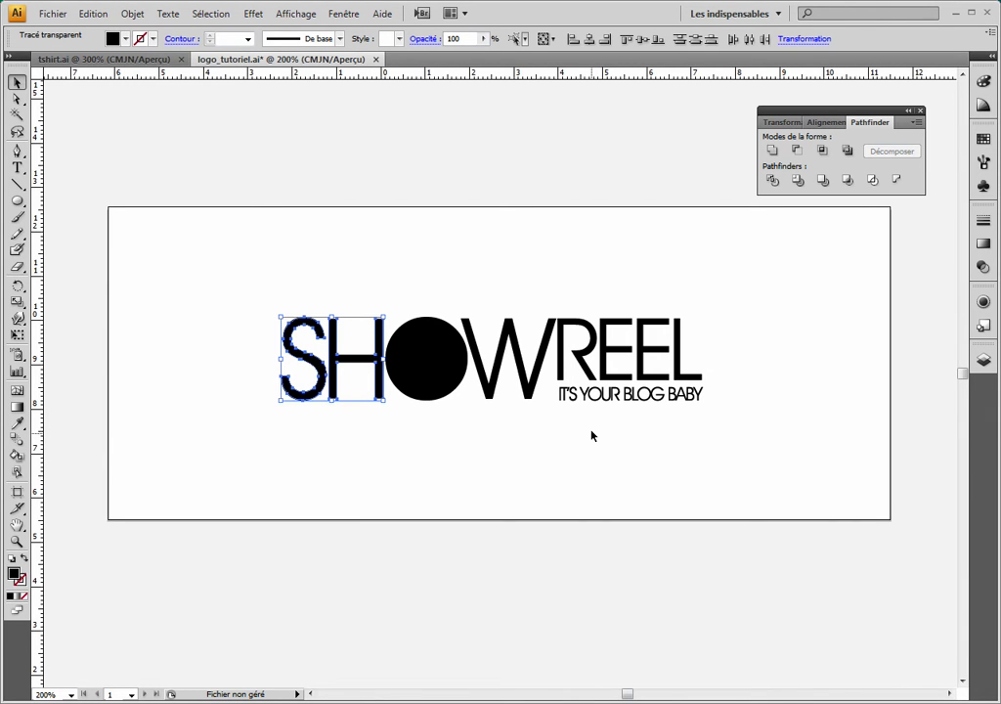
pyautogui.moveTo(487, 263); pyautogui.dragTo(531, 368)
pyautogui.moveTo(616, 422); pyautogui.dragTo(744, 398)
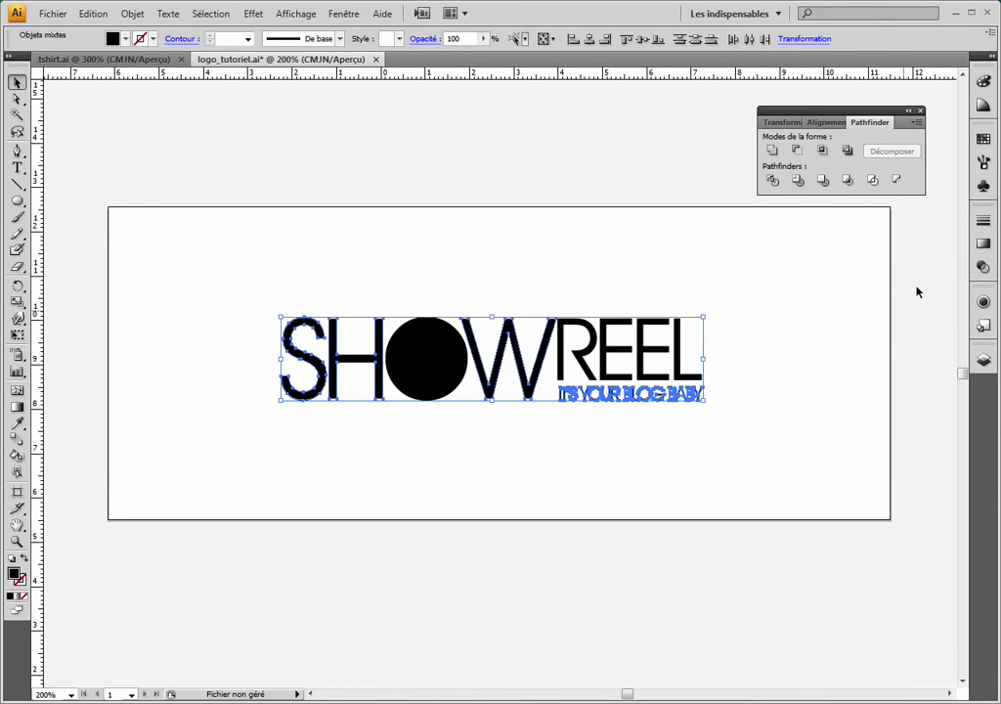
# Fill SHOW and the tagline with a 90° linear gradient from 85% black to black
pyautogui.click(984, 245)
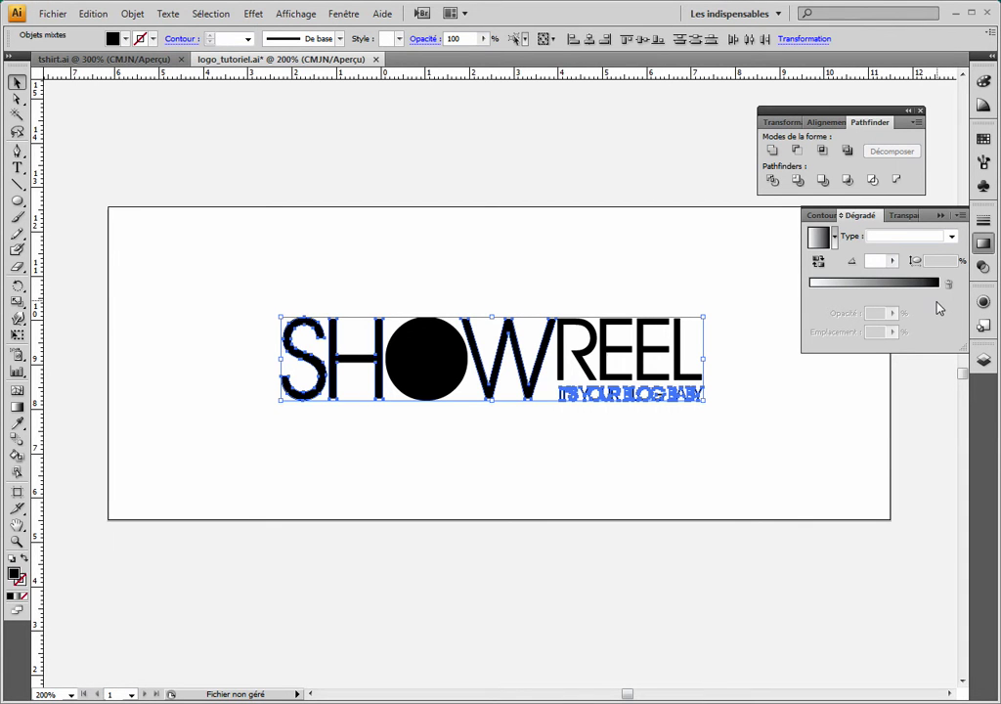
pyautogui.click(937, 285)
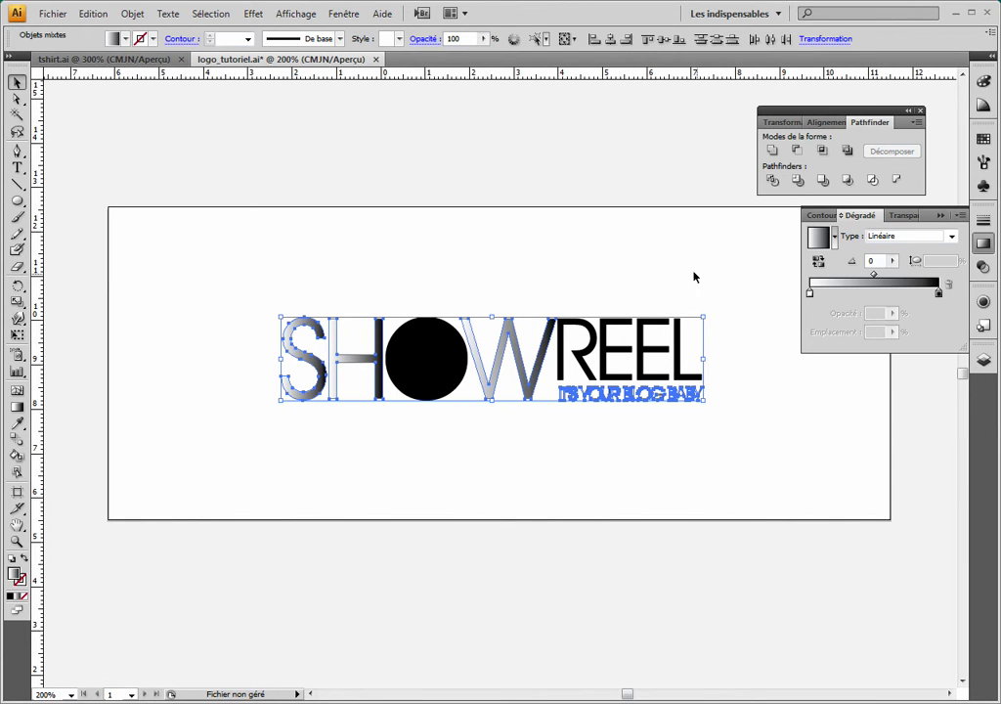
pyautogui.doubleClick(871, 261)
pyautogui.write('90')
pyautogui.press('Return')
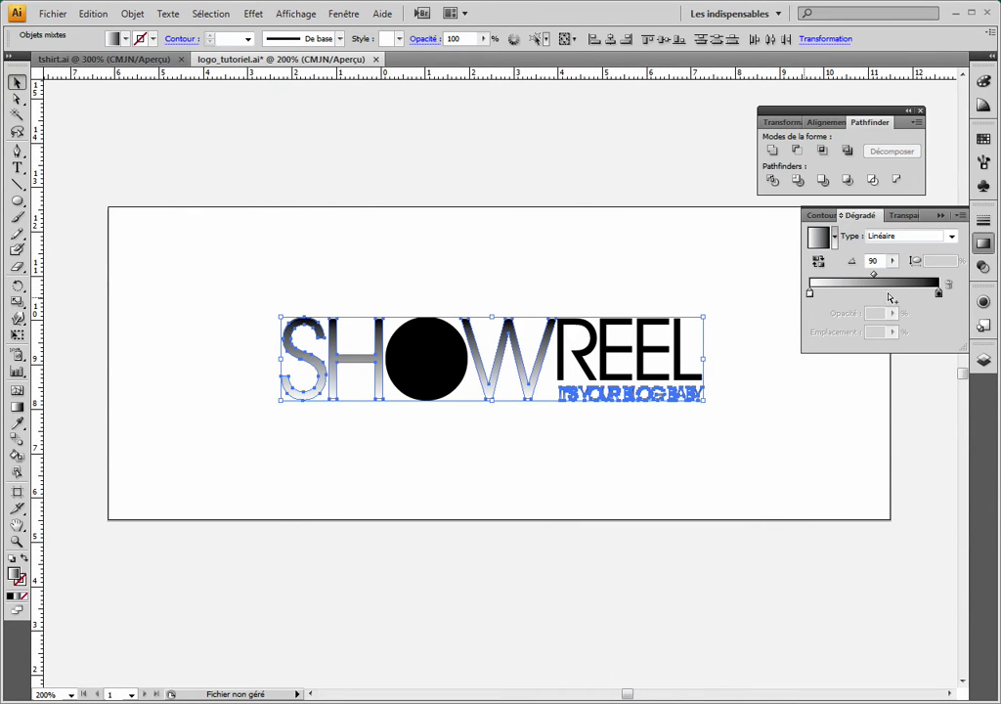
pyautogui.doubleClick(939, 293)
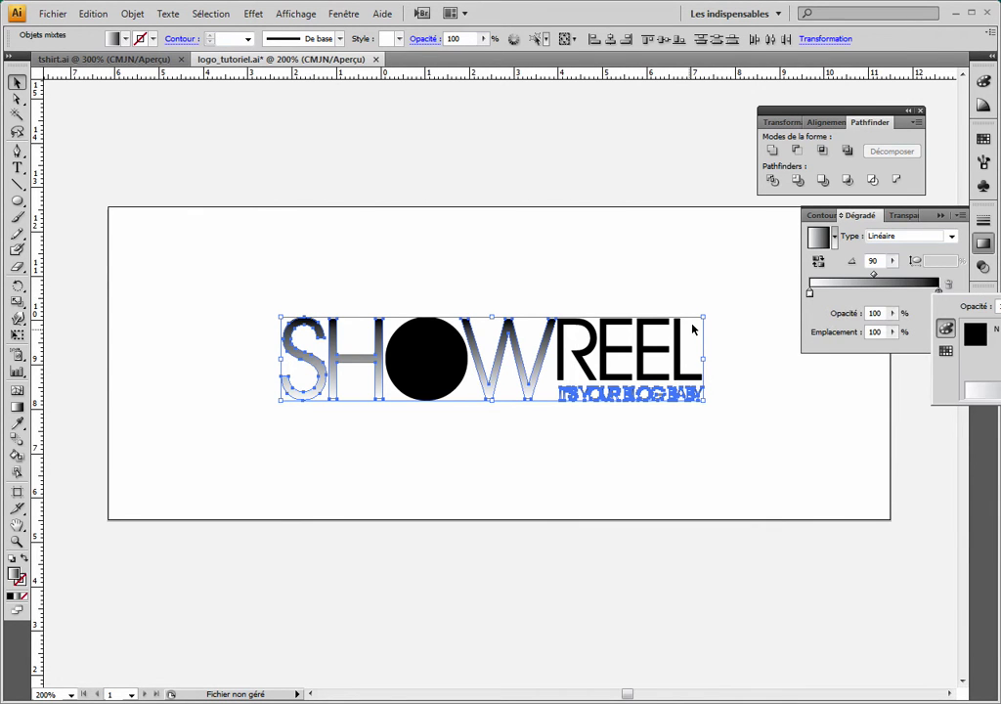
pyautogui.doubleClick(810, 292)
pyautogui.click(948, 333)
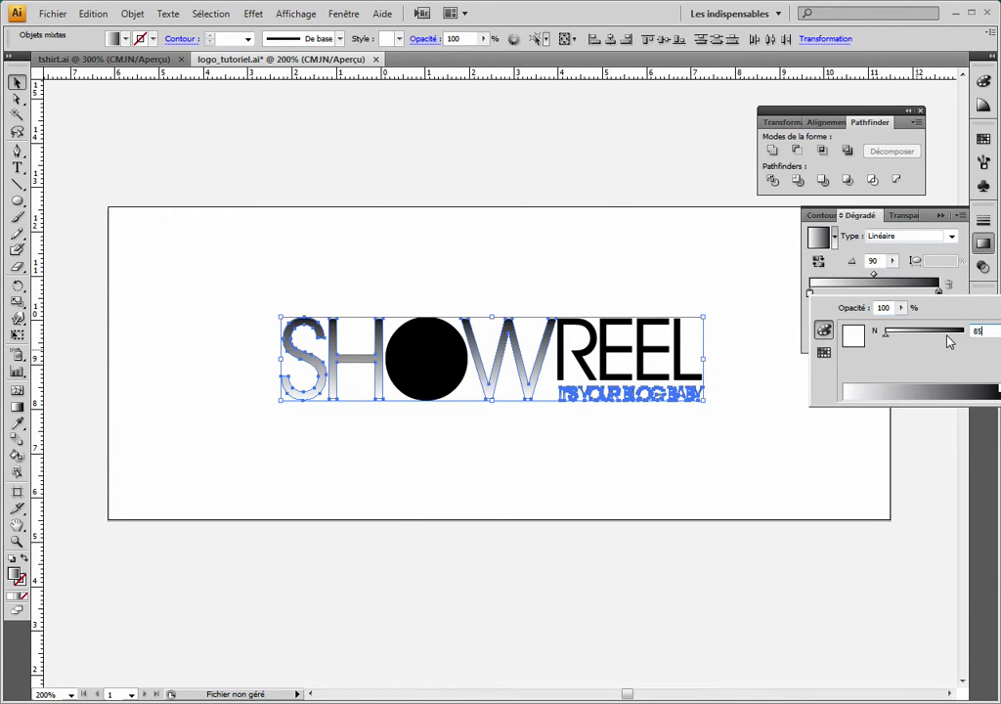
pyautogui.press('Return')
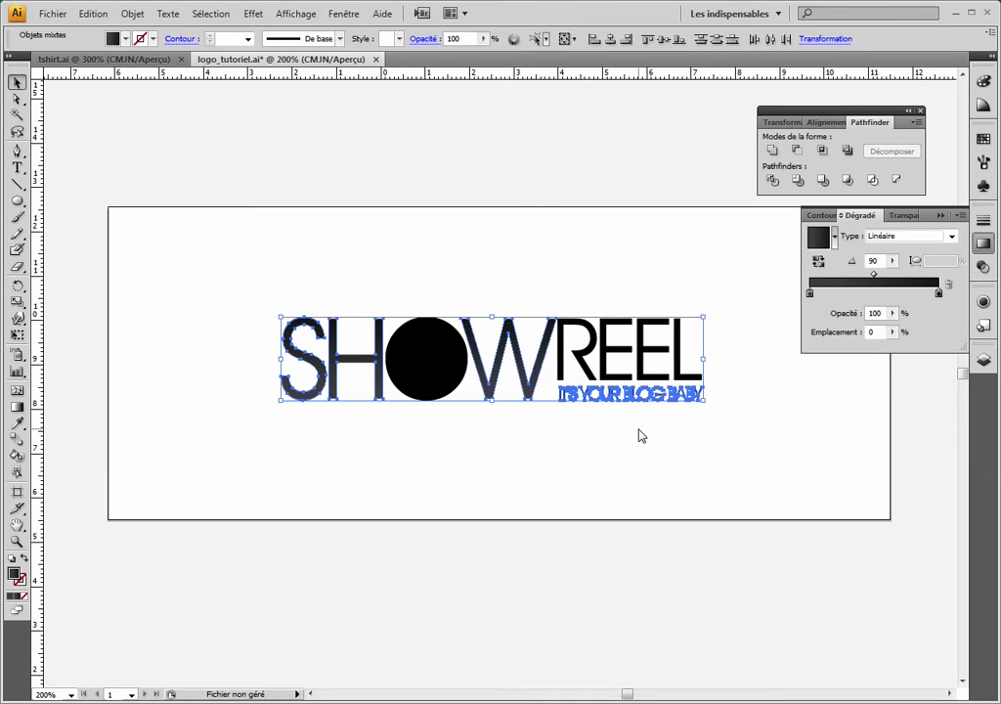
pyautogui.click(655, 433)
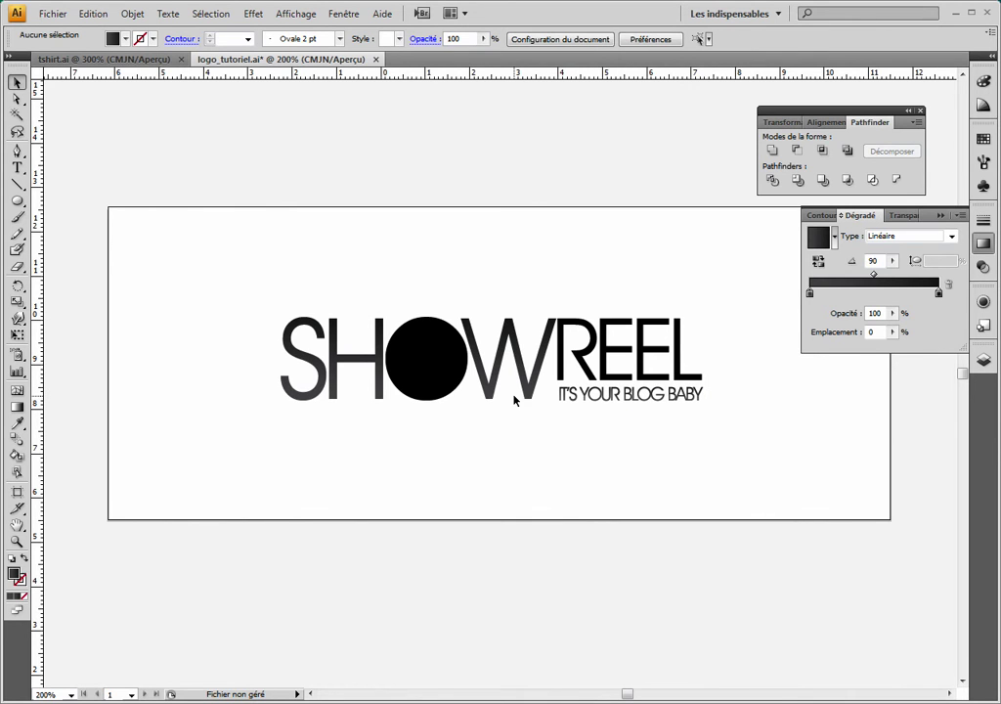
# Select the O circle and REEL and apply a linear gradient to them
pyautogui.click(429, 352)
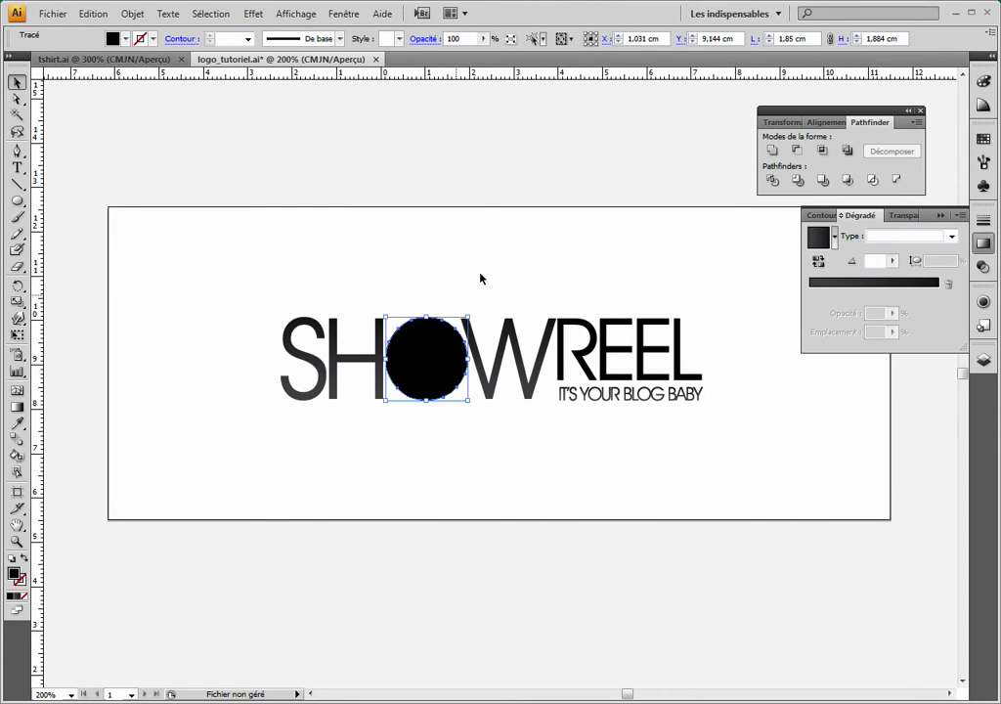
pyautogui.moveTo(577, 294); pyautogui.dragTo(705, 363)
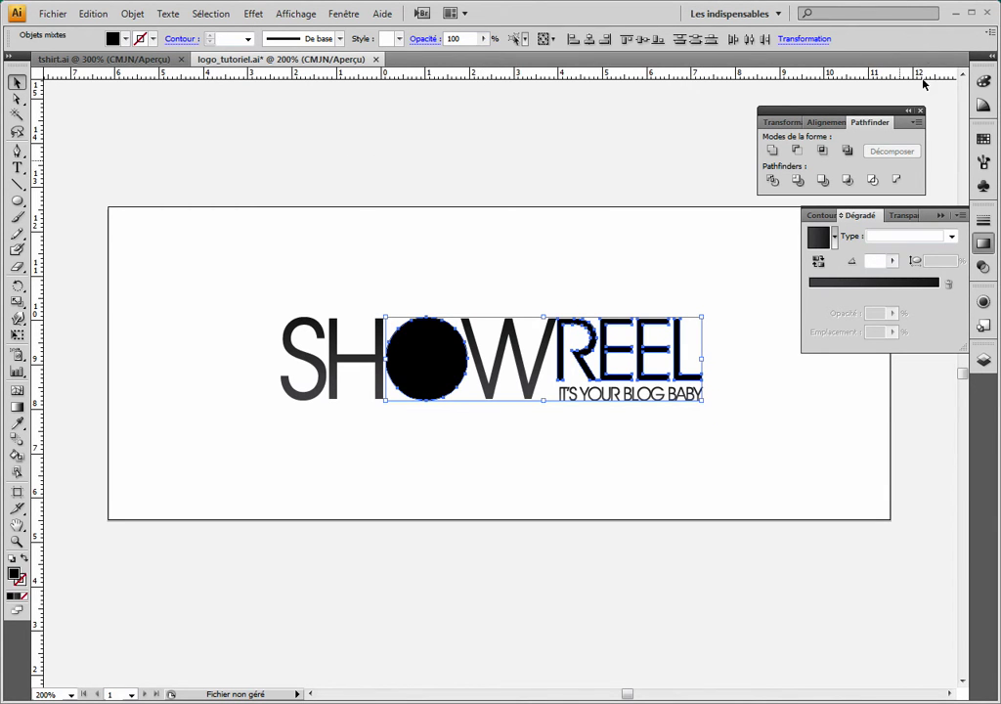
pyautogui.click(938, 290)
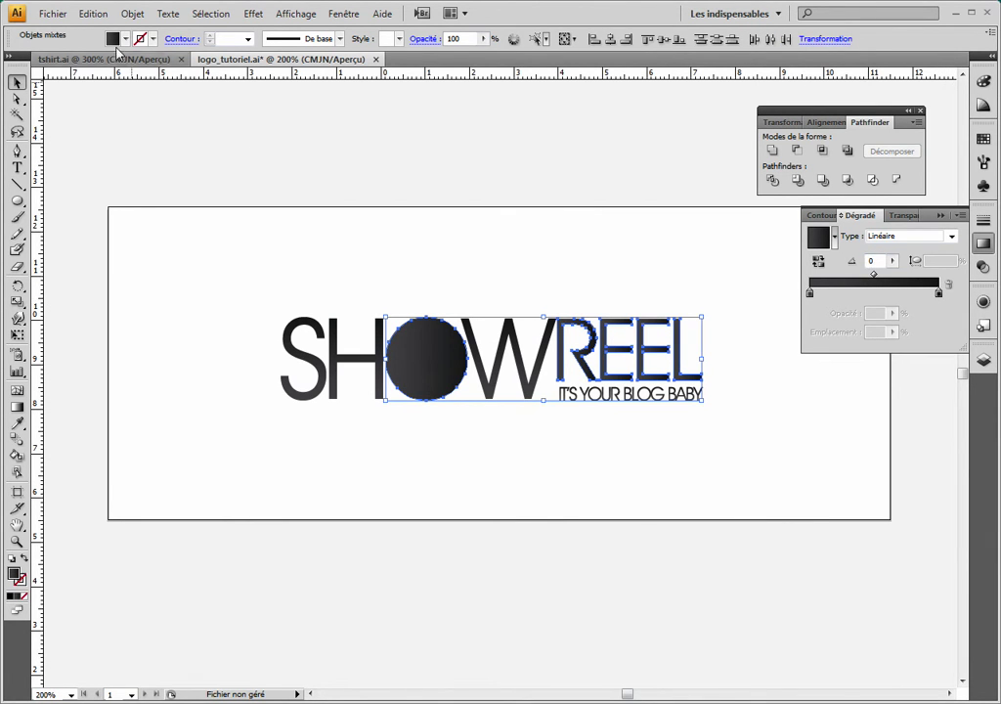
# Switch the right gradient stop's colour mode to CMYK
pyautogui.moveTo(882, 214)
pyautogui.mouseDown()
pyautogui.moveTo(656, 203)
pyautogui.moveTo(472, 128)
pyautogui.mouseUp()
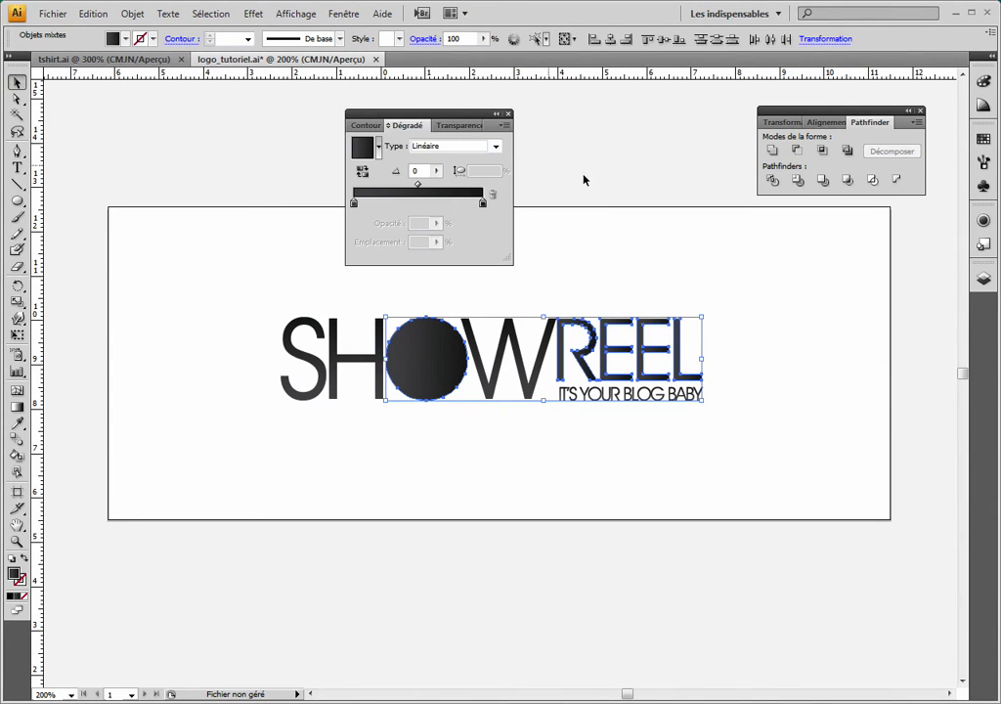
pyautogui.doubleClick(481, 204)
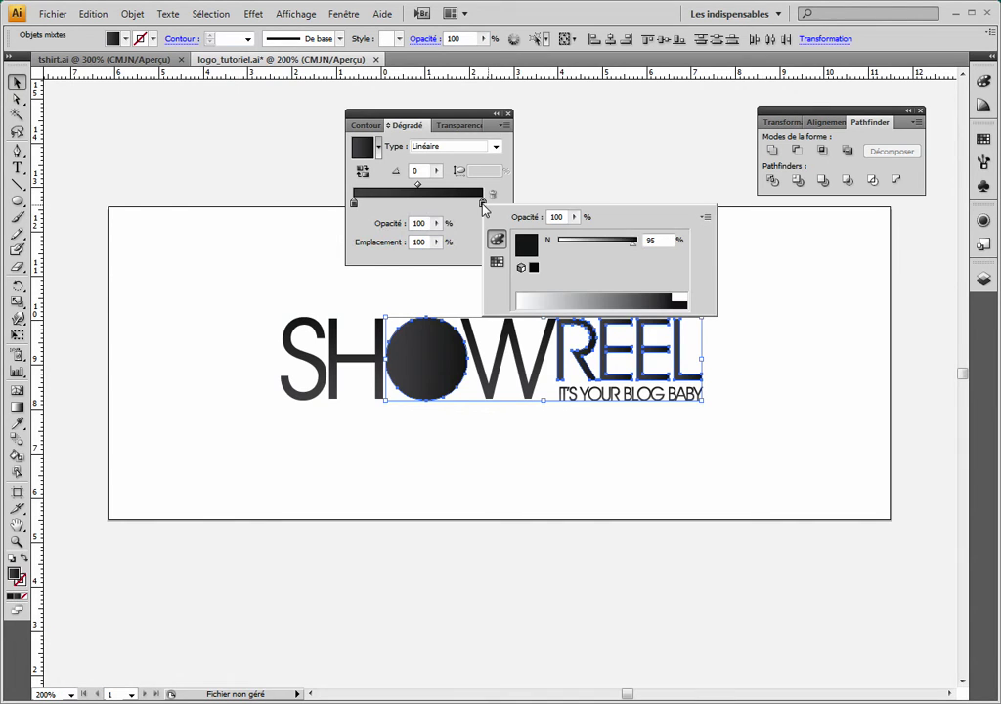
pyautogui.click(704, 217)
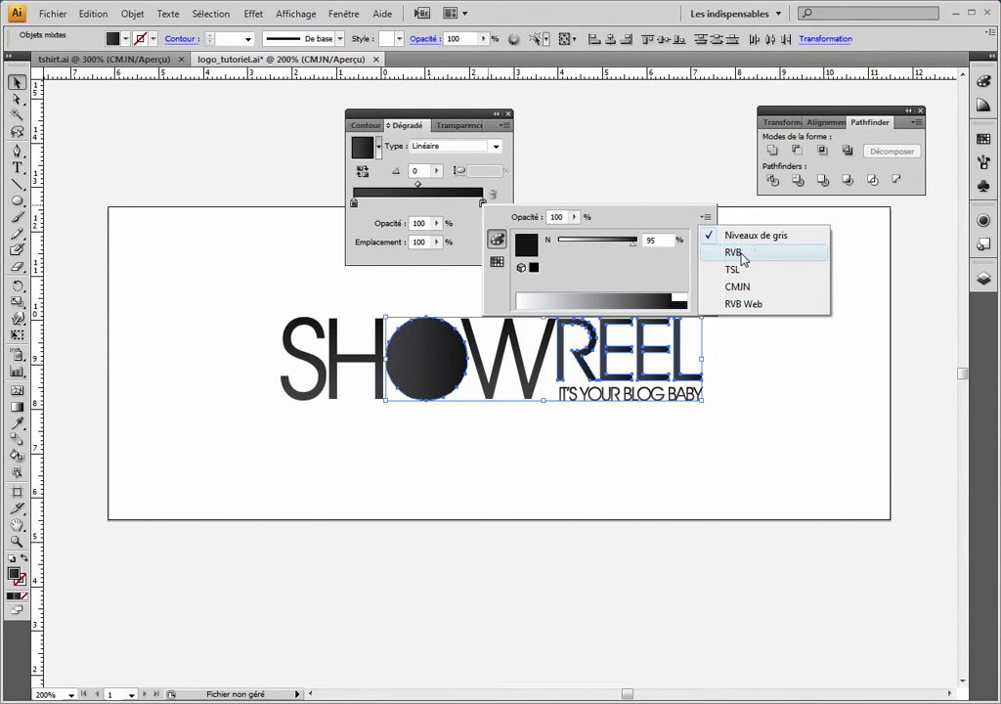
pyautogui.click(737, 287)
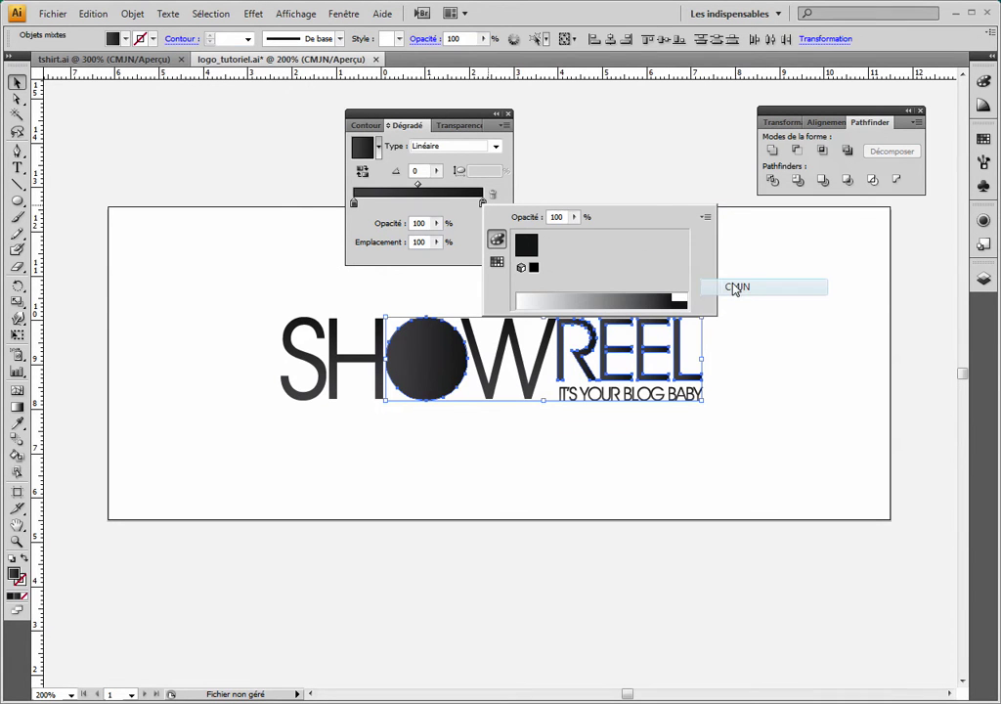
# Make the right gradient stop magenta-pink from the swatches and set the gradient angle to 90°
pyautogui.moveTo(635, 299)
pyautogui.mouseDown()
pyautogui.moveTo(554, 299)
pyautogui.moveTo(661, 297)
pyautogui.mouseUp()
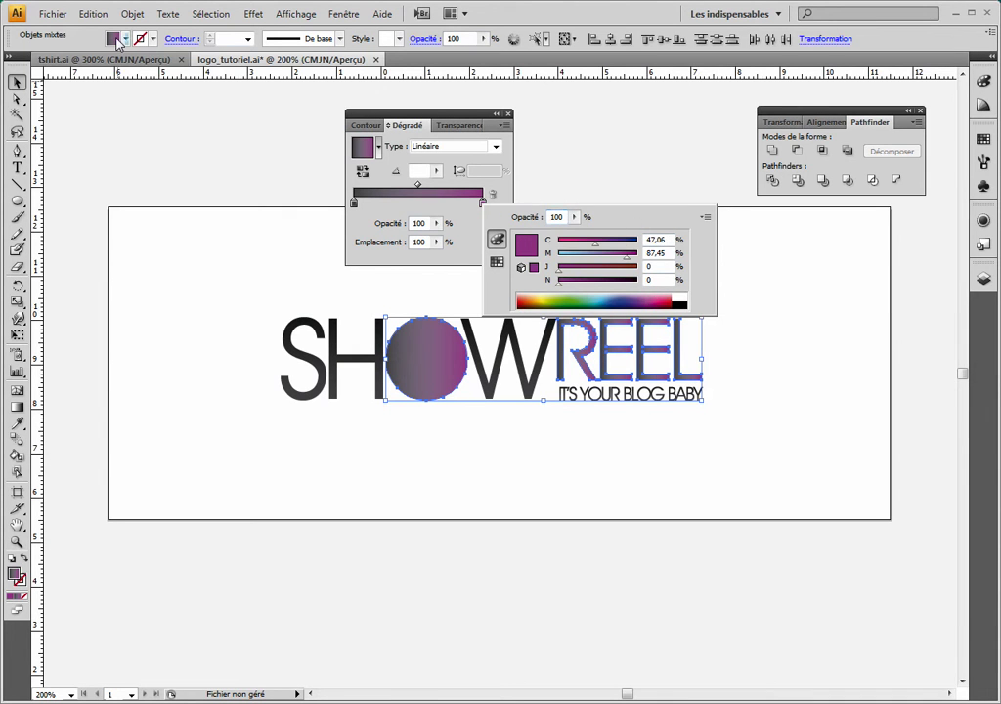
pyautogui.click(110, 39)
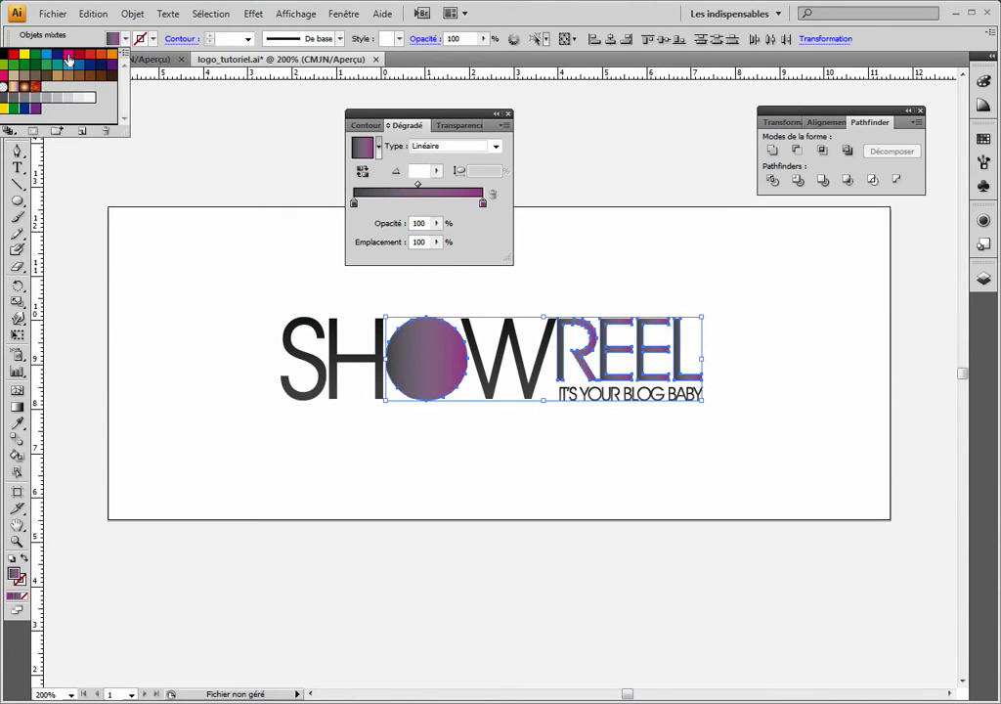
pyautogui.moveTo(67, 52)
pyautogui.mouseDown()
pyautogui.moveTo(473, 215)
pyautogui.moveTo(485, 207)
pyautogui.mouseUp()
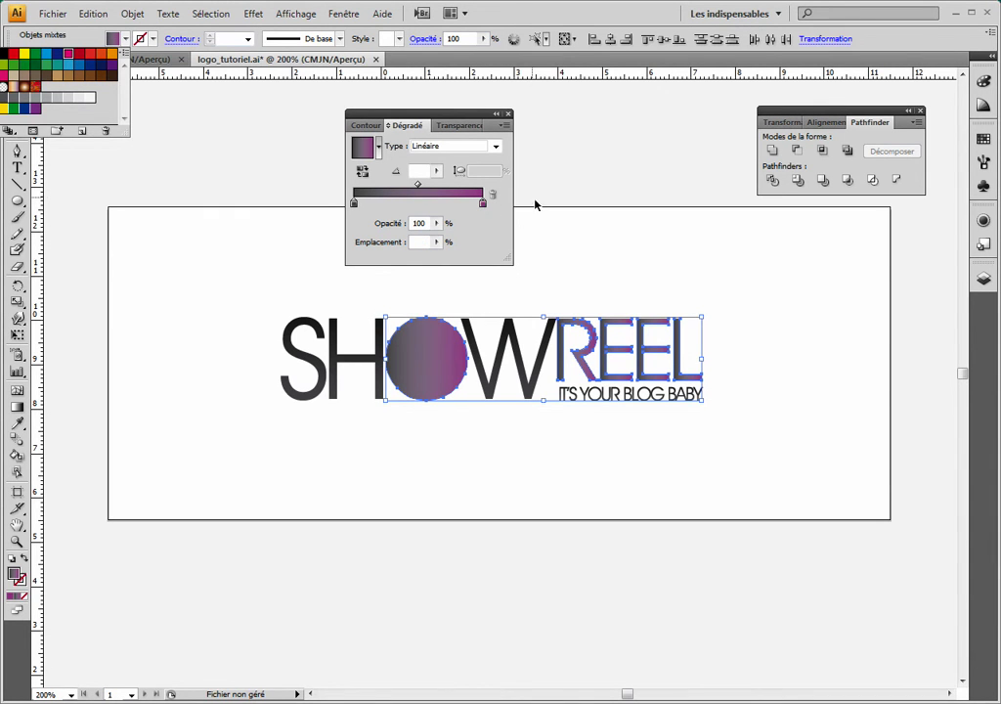
pyautogui.moveTo(508, 201); pyautogui.dragTo(486, 226)
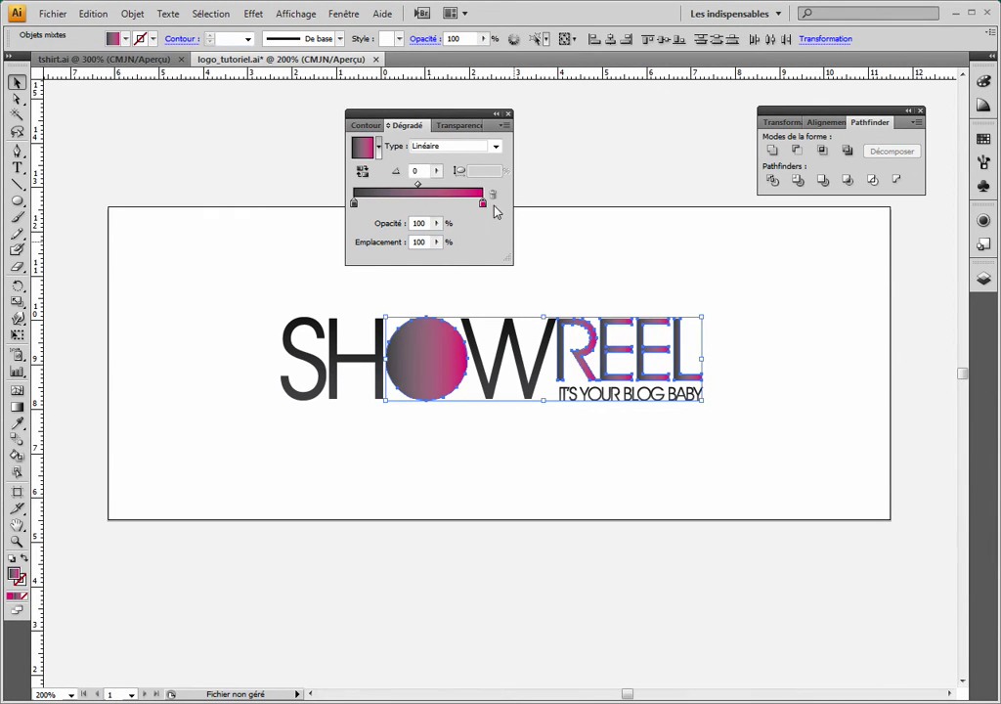
pyautogui.click(398, 173)
pyautogui.write('90')
pyautogui.press('Return')
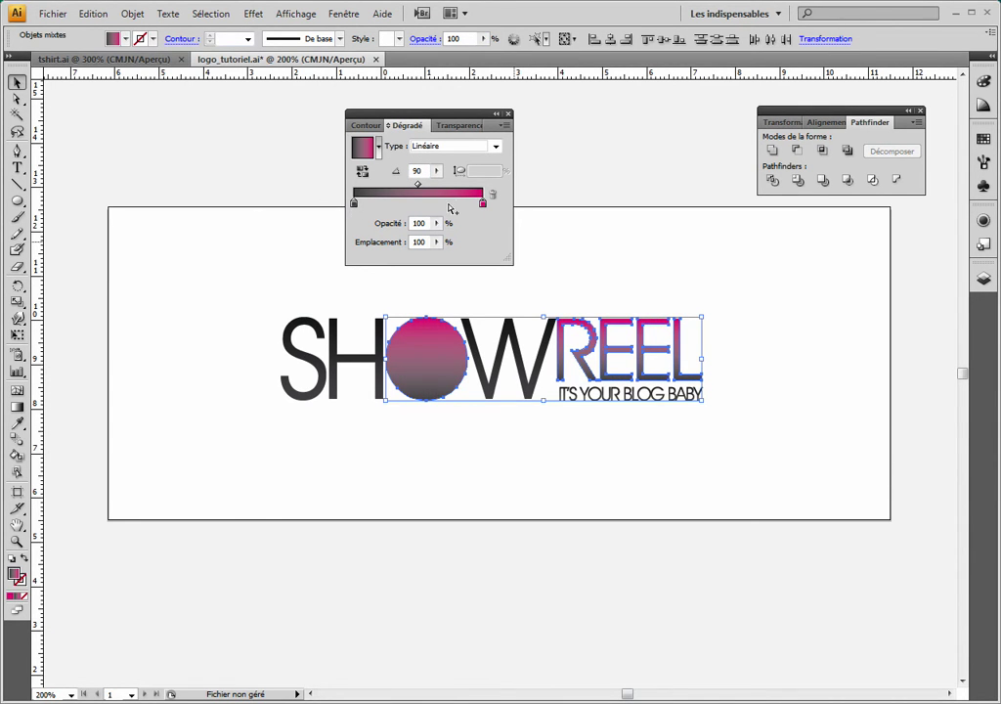
# Rework the gradient stops so the left stop becomes a lighter pink: magenta 70, black 0
pyautogui.moveTo(450, 203); pyautogui.dragTo(401, 204)
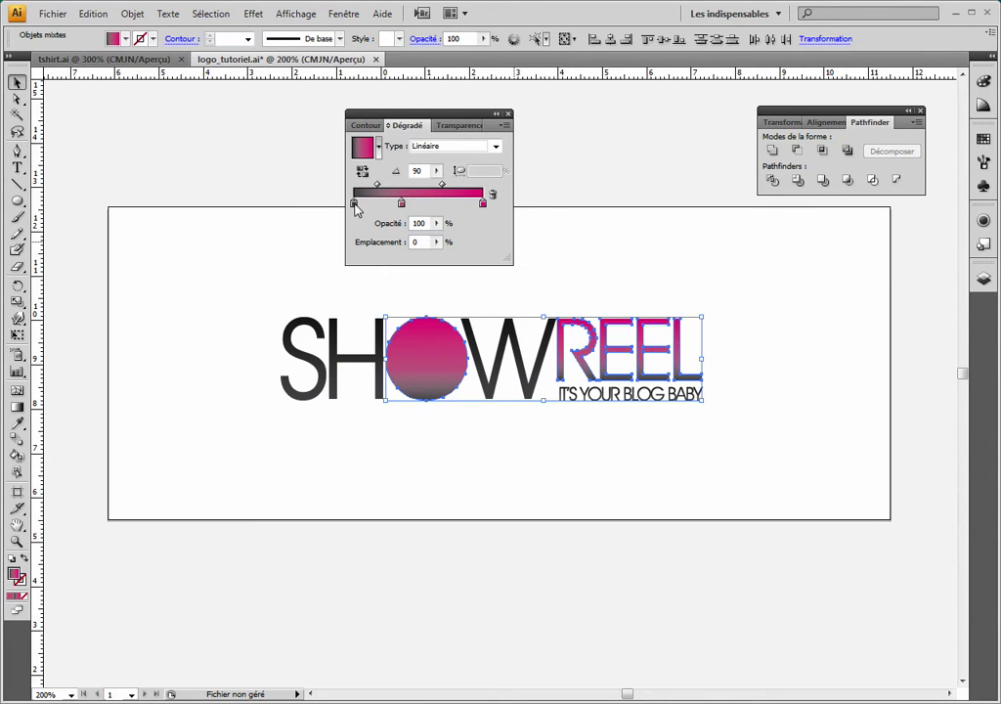
pyautogui.moveTo(354, 204)
pyautogui.mouseDown()
pyautogui.moveTo(357, 230)
pyautogui.moveTo(354, 203)
pyautogui.mouseUp()
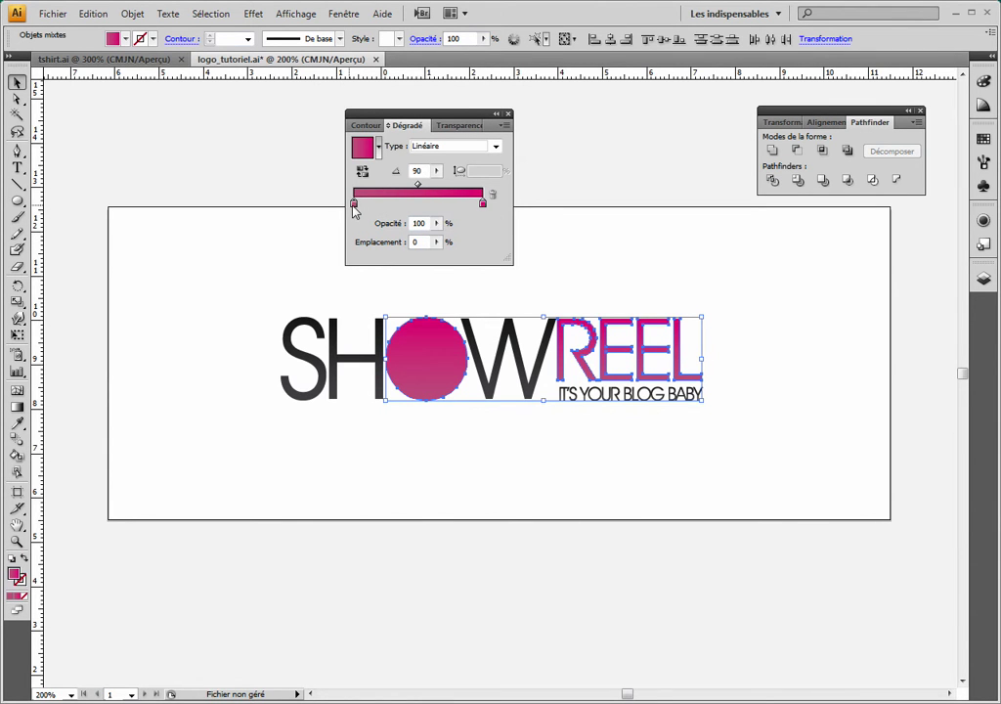
pyautogui.doubleClick(354, 204)
pyautogui.doubleClick(532, 253)
pyautogui.press('Tab')
pyautogui.press('Tab')
pyautogui.press('BackSpace')
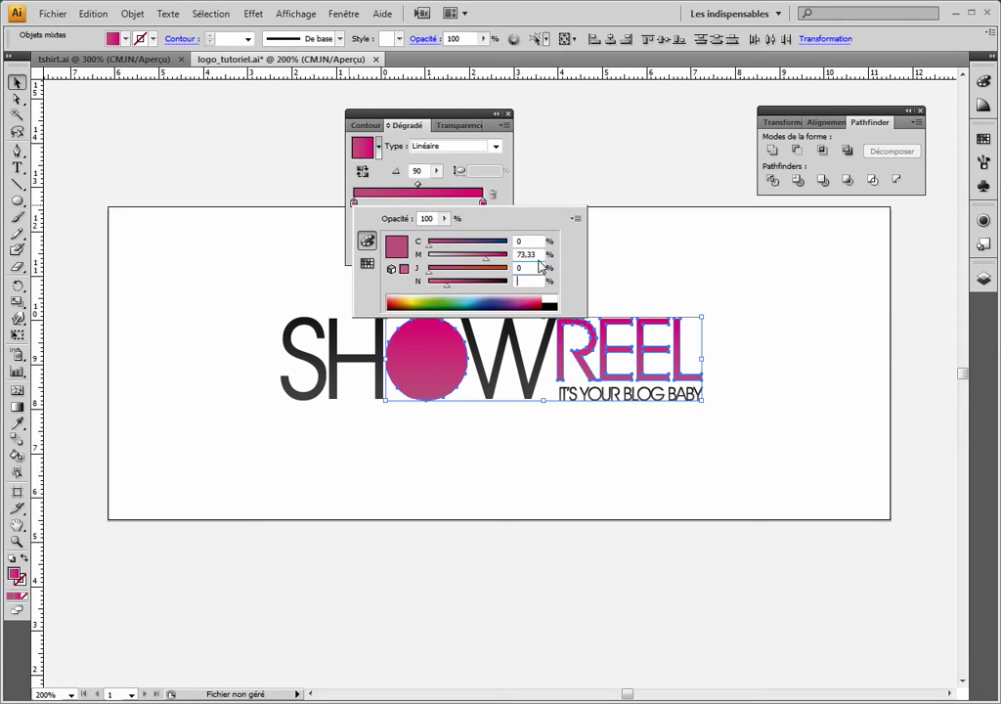
pyautogui.write('0')
pyautogui.hotkey('shift', 'Tab')
pyautogui.hotkey('shift', 'Tab')
pyautogui.write('70')
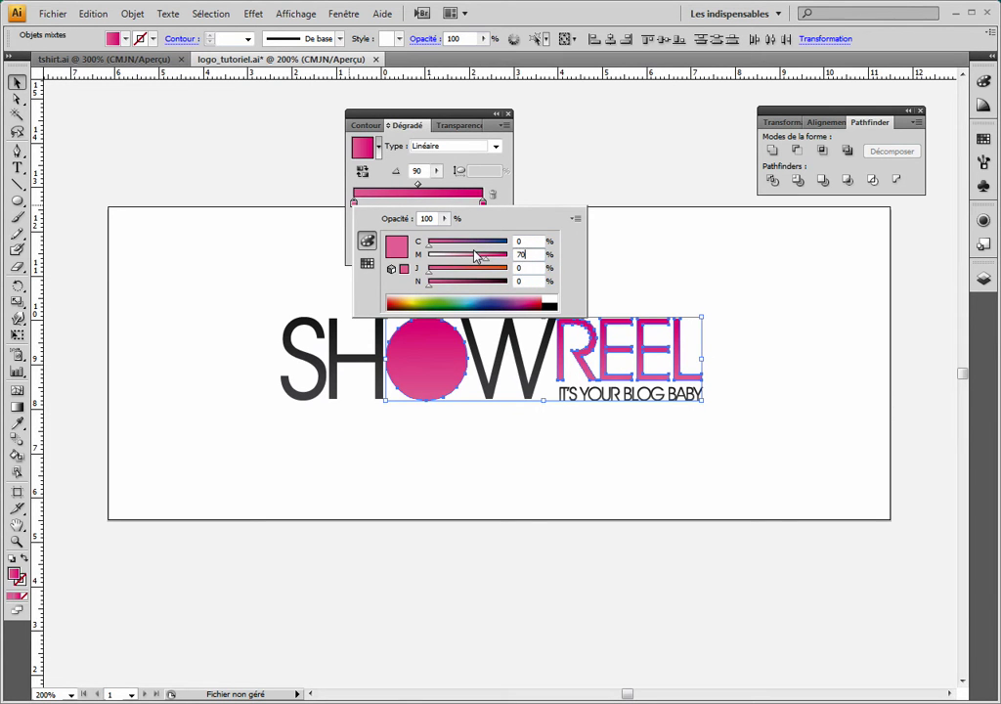
pyautogui.press('Return')
# Deselect the logo to check the pink gradient and close the Gradient panel
pyautogui.click(557, 170)
pyautogui.moveTo(503, 126); pyautogui.dragTo(657, 114)
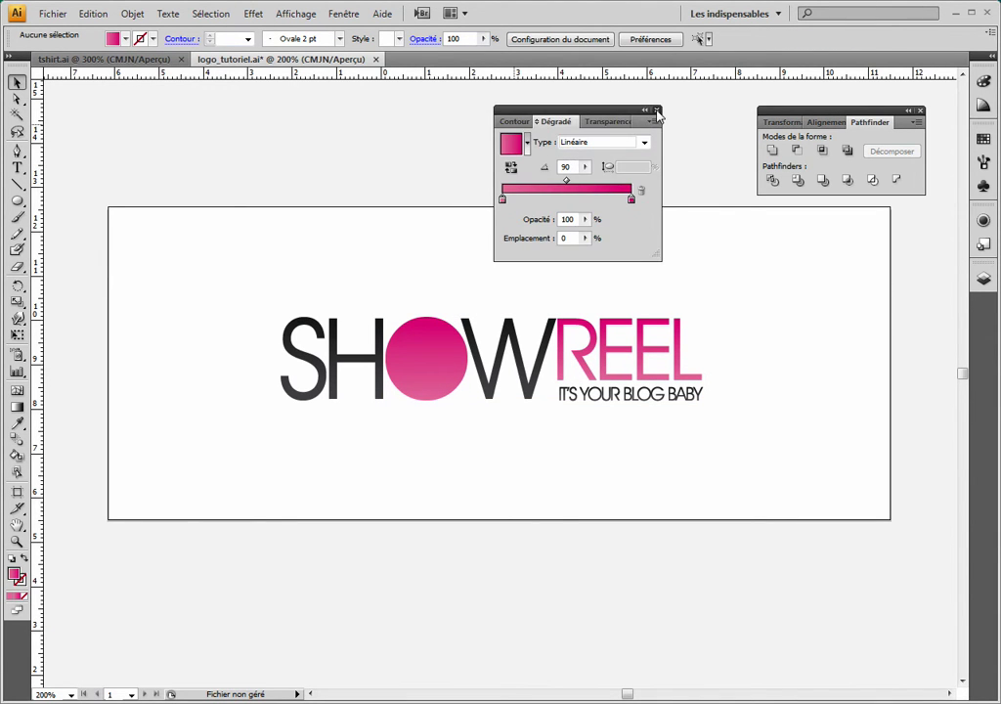
pyautogui.click(657, 112)
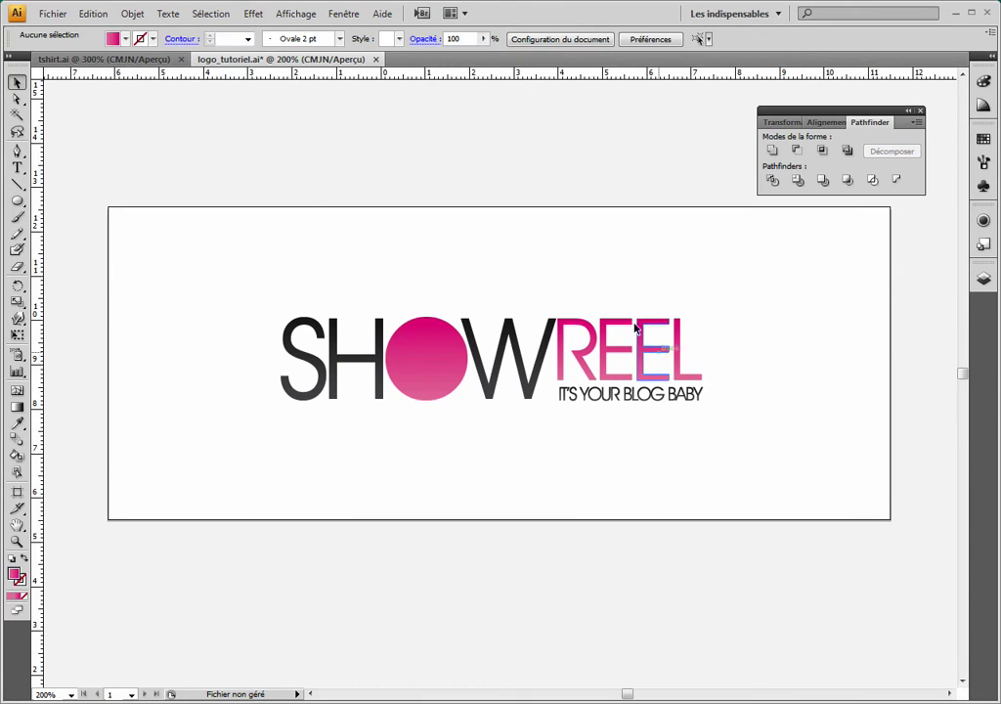
# Change the O circle's gradient type from Linear to Radial in Window > Gradient
pyautogui.click(437, 348)
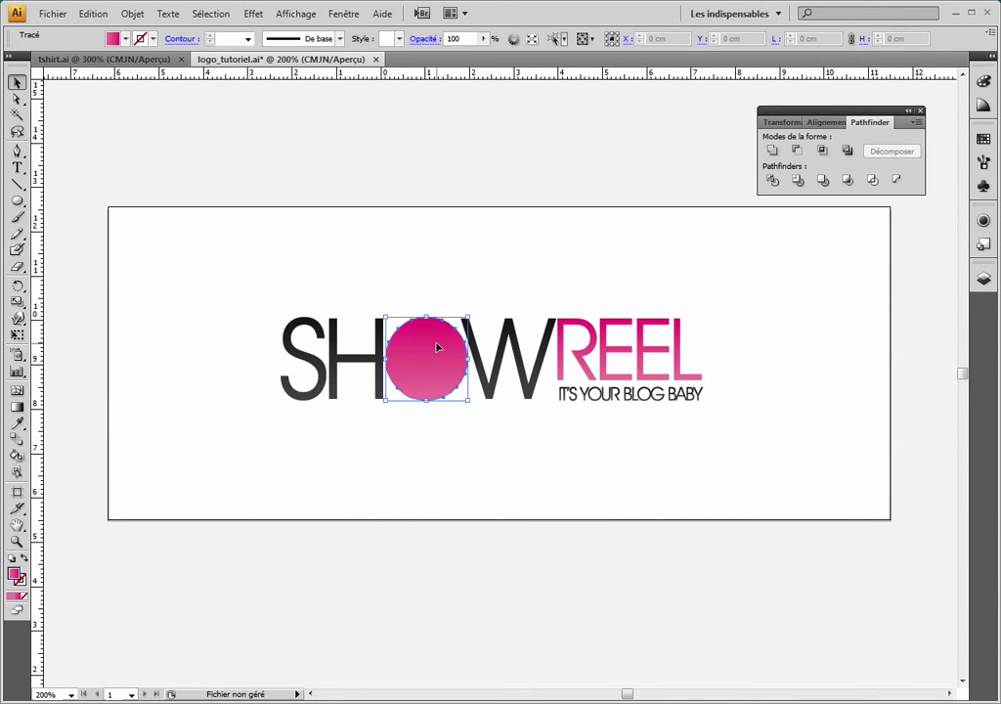
pyautogui.click(983, 279)
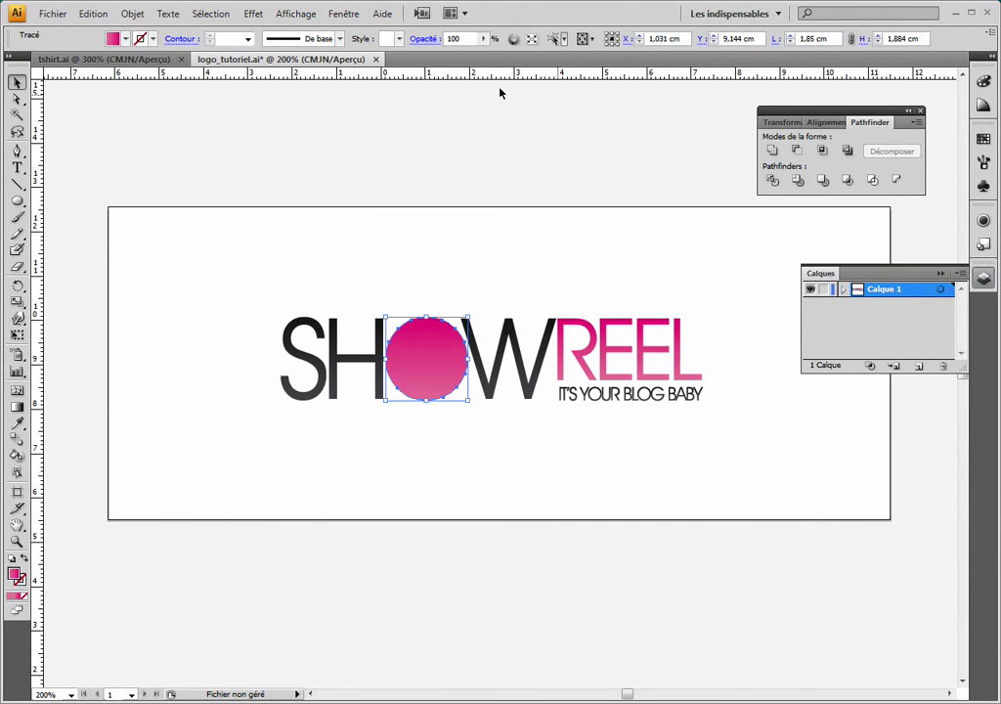
pyautogui.click(343, 14)
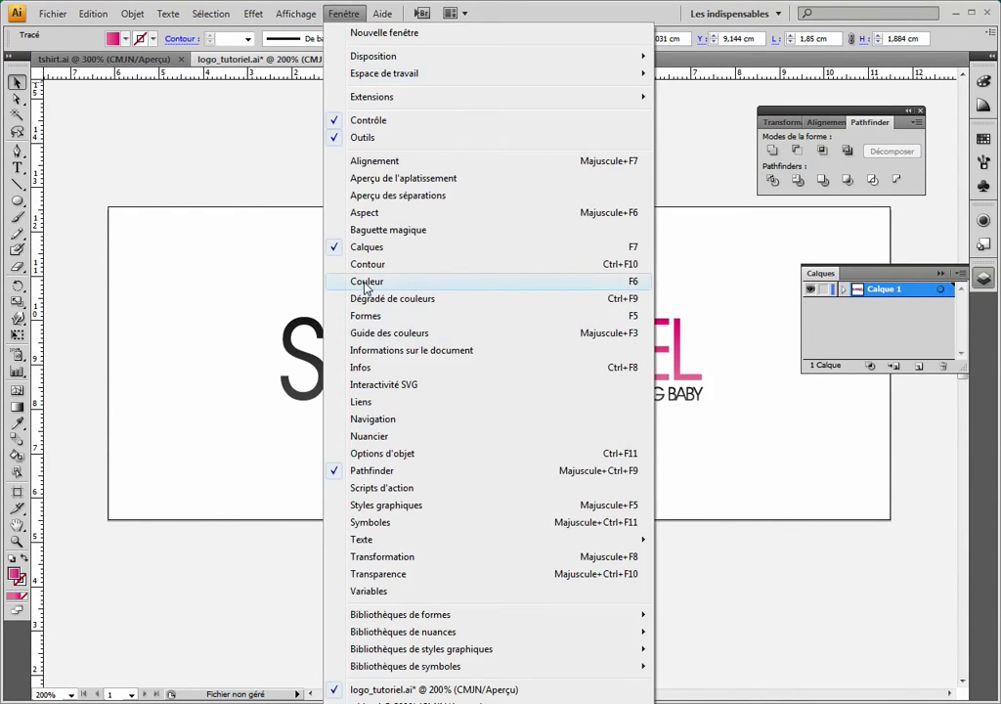
pyautogui.click(371, 298)
pyautogui.click(592, 146)
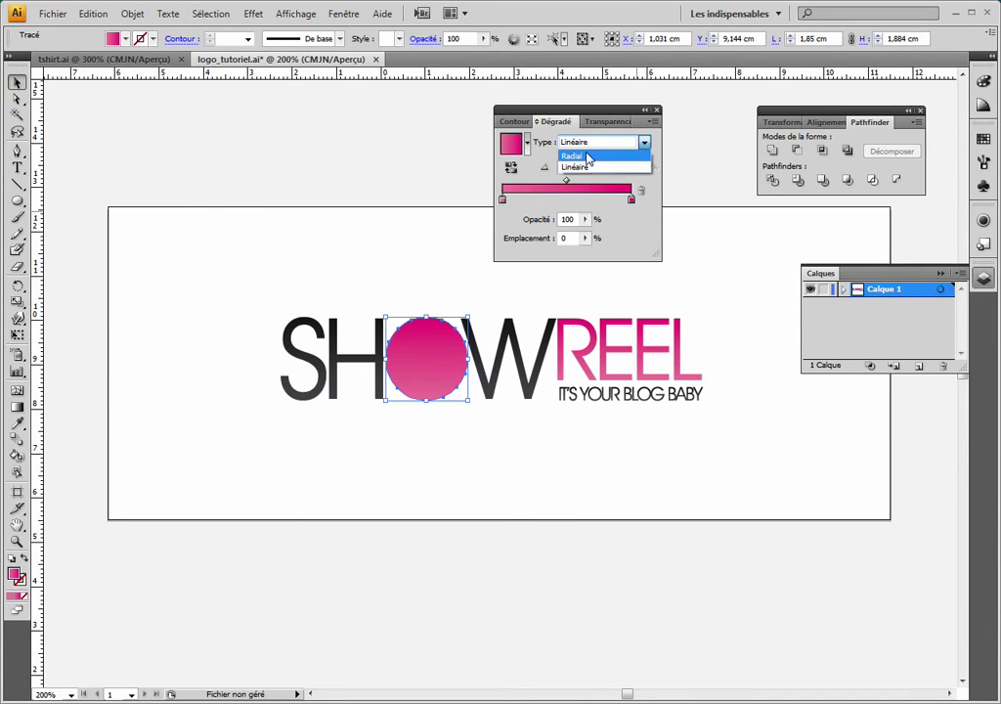
pyautogui.click(573, 156)
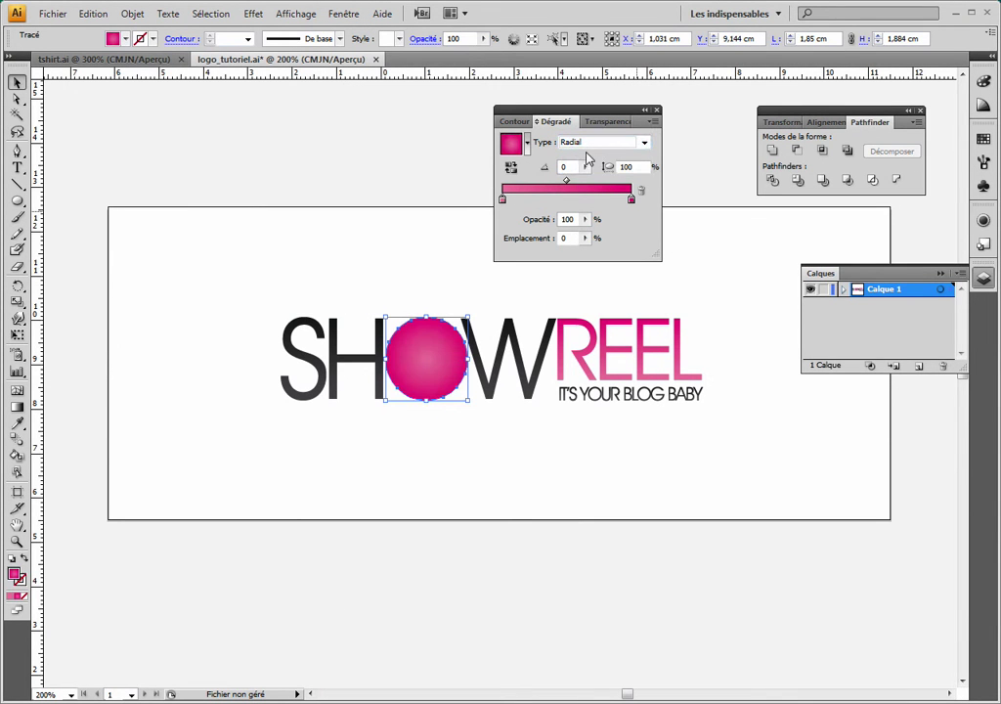
pyautogui.click(430, 272)
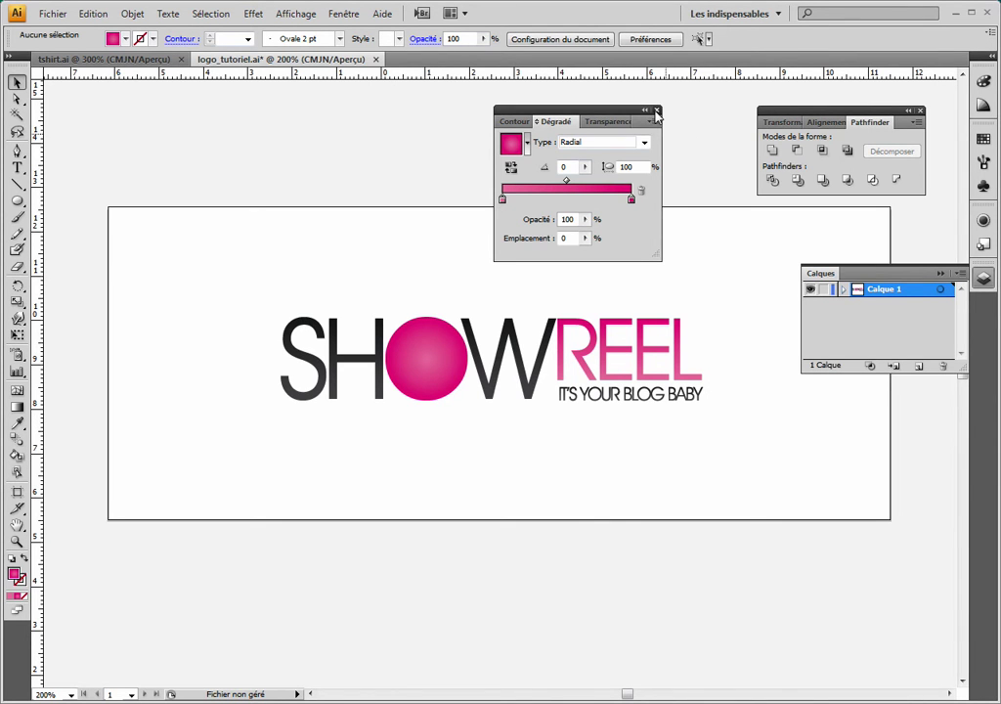
pyautogui.moveTo(626, 110); pyautogui.dragTo(687, 103)
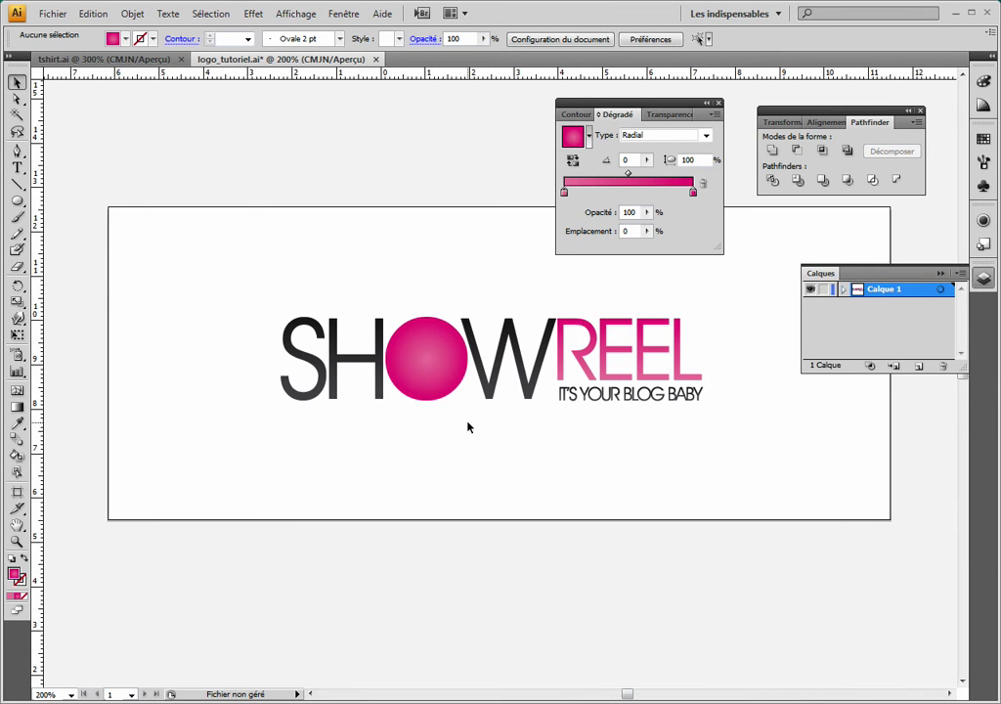
pyautogui.moveTo(17, 200); pyautogui.dragTo(63, 228)
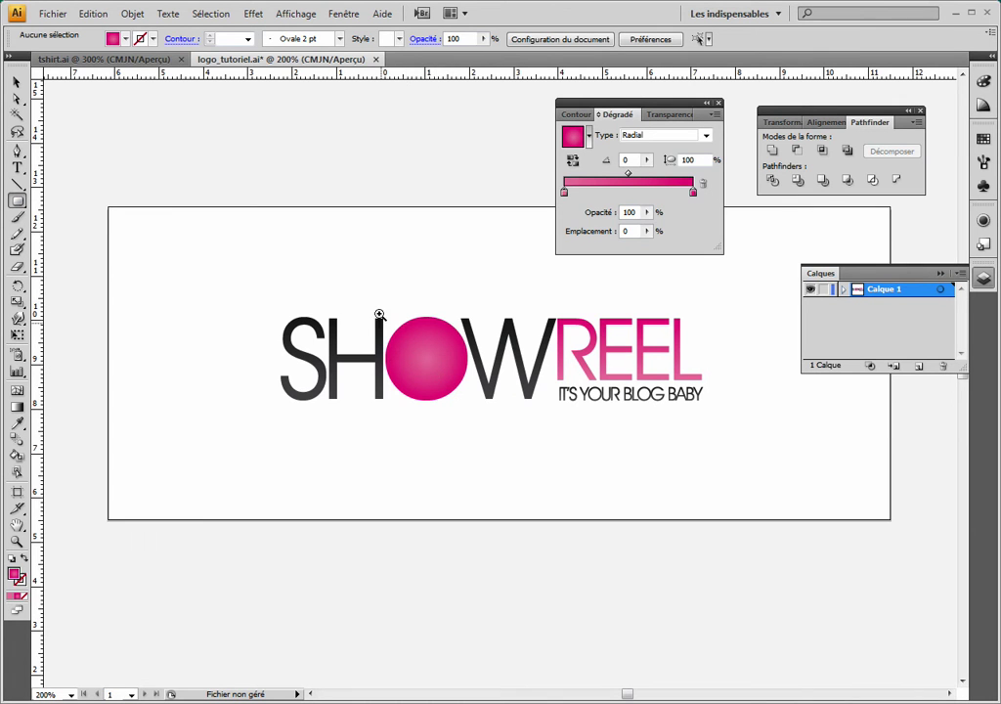
# Draw a tall white rounded rectangle in the left half of the pink O
pyautogui.moveTo(370, 294); pyautogui.dragTo(486, 428)
pyautogui.moveTo(489, 427); pyautogui.dragTo(349, 332)
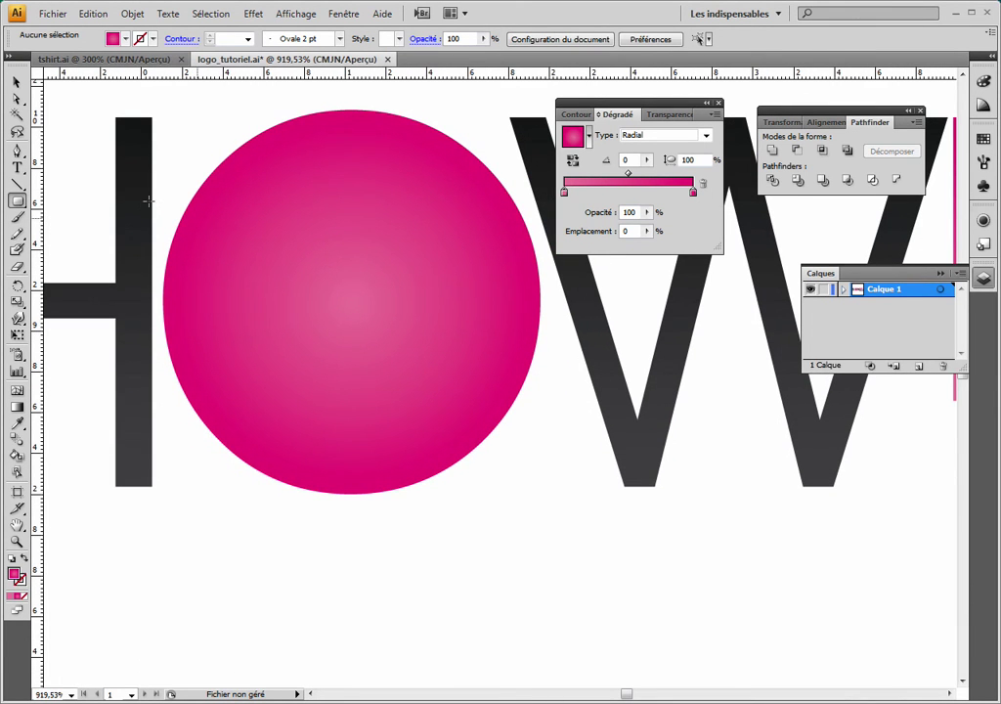
pyautogui.click(16, 204)
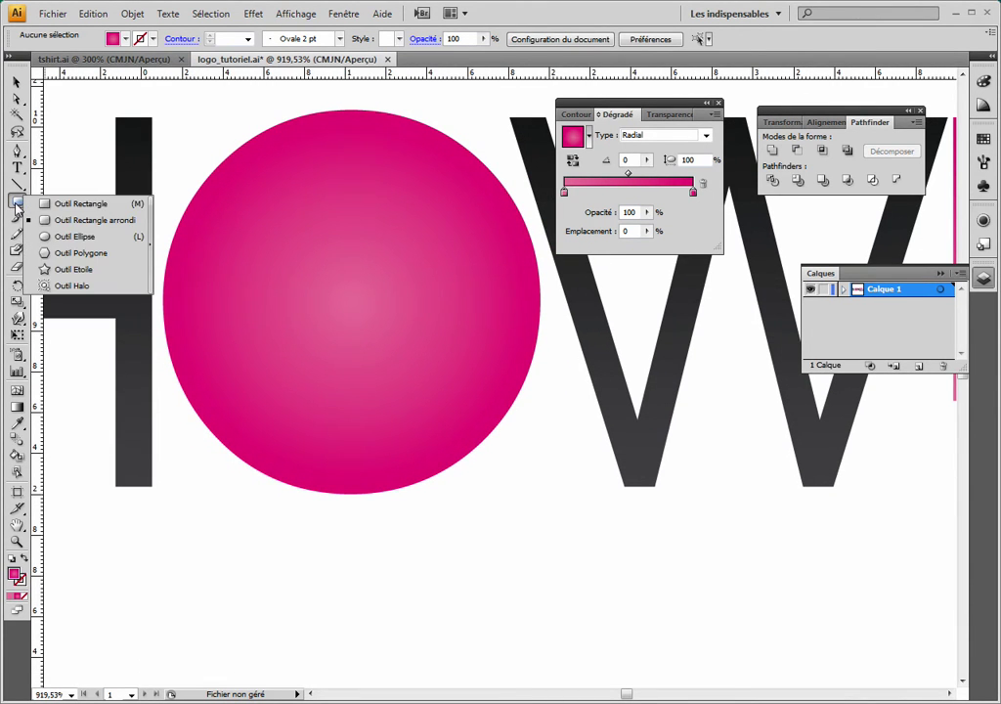
pyautogui.moveTo(259, 171); pyautogui.dragTo(315, 401)
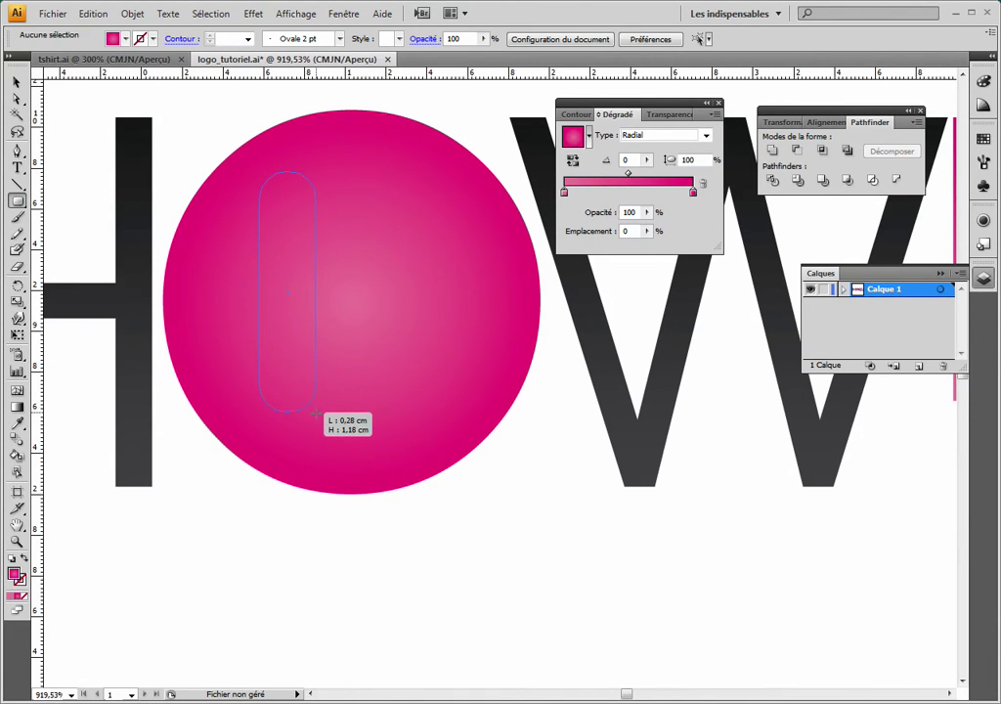
pyautogui.moveTo(315, 401); pyautogui.dragTo(314, 414)
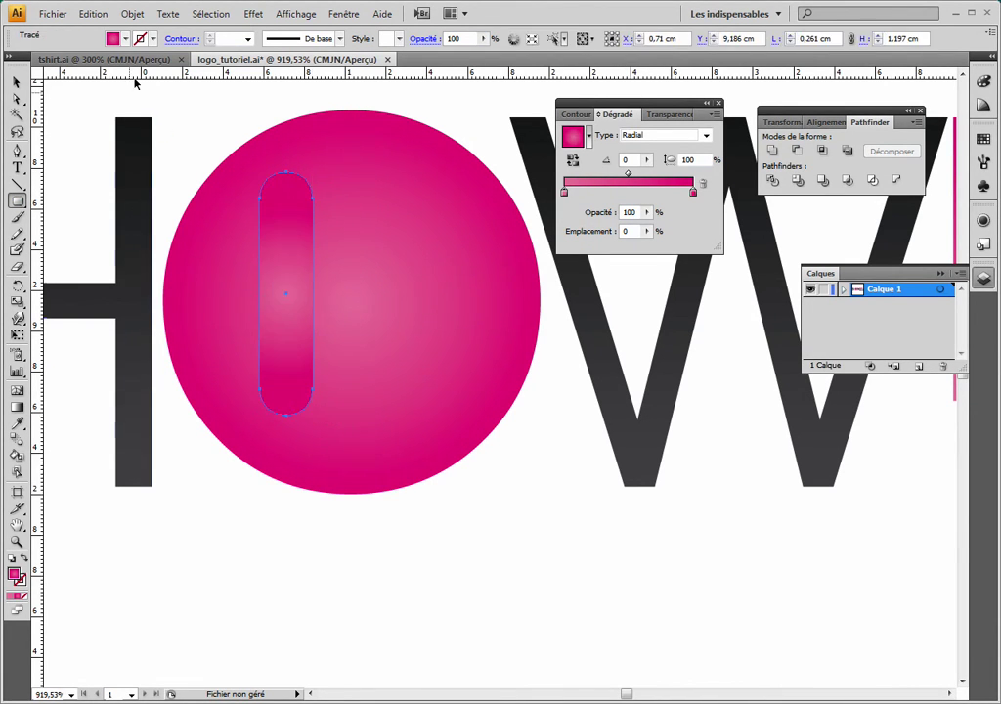
pyautogui.click(114, 39)
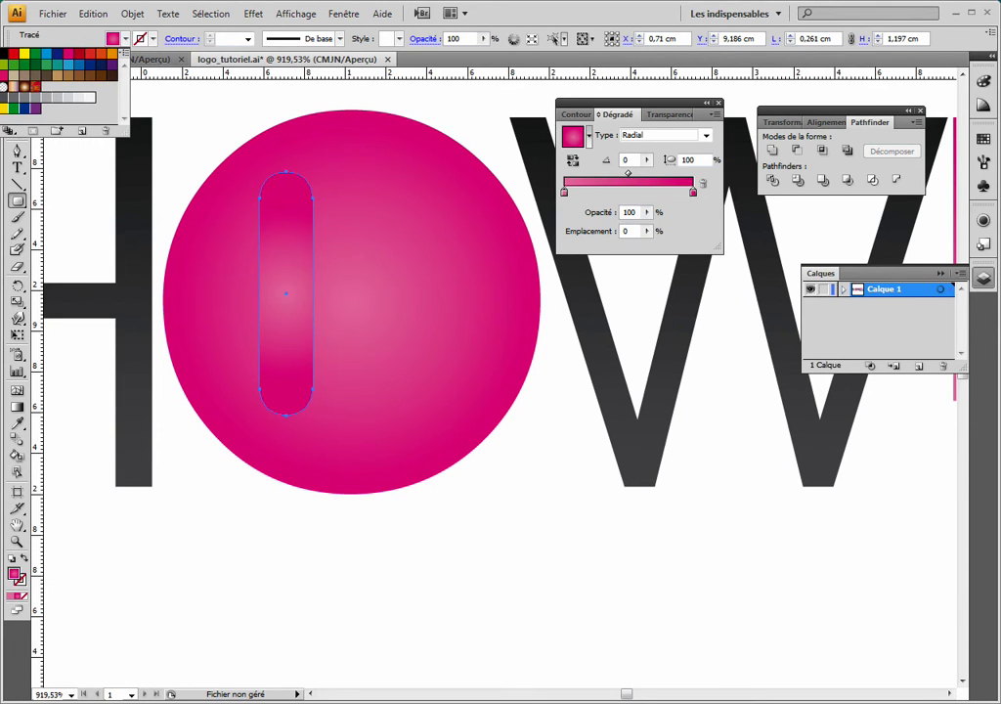
pyautogui.click(4, 55)
pyautogui.click(15, 125)
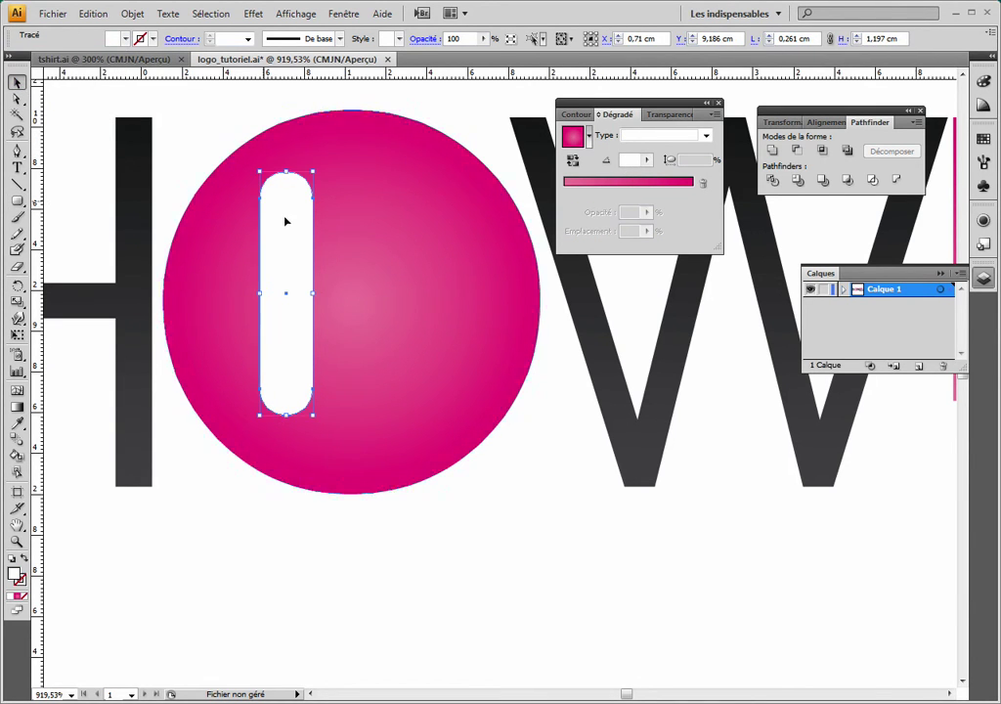
# Duplicate the white bar to its right to form the pause symbol, then zoom out
pyautogui.moveTo(287, 264); pyautogui.dragTo(292, 270)
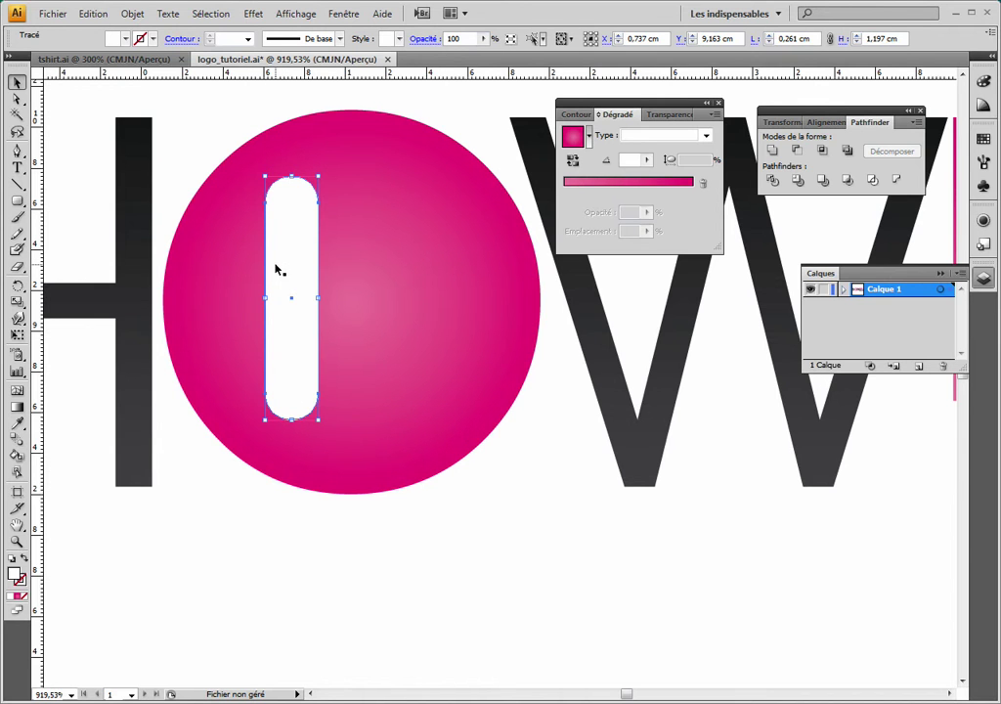
pyautogui.moveTo(291, 275); pyautogui.dragTo(401, 271)
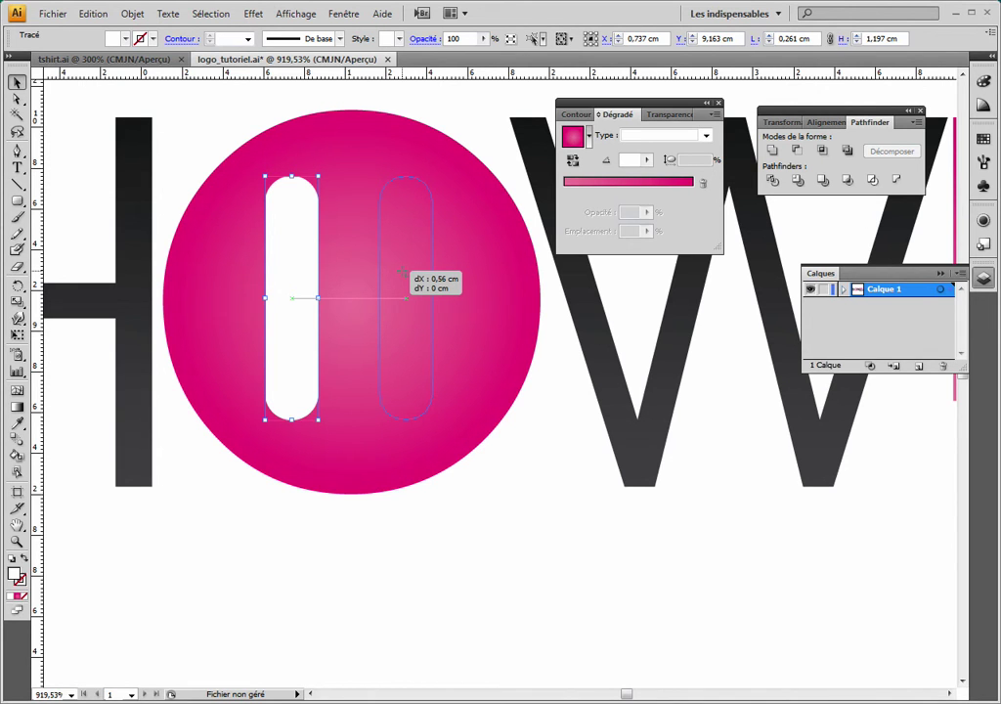
pyautogui.moveTo(401, 272); pyautogui.dragTo(401, 276)
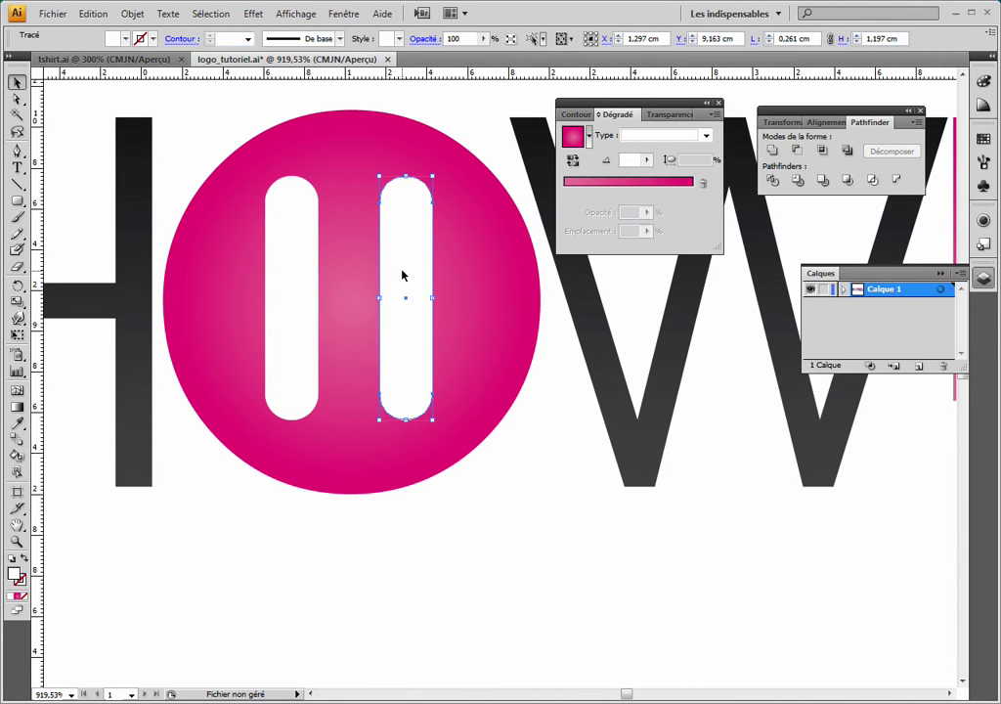
pyautogui.click(474, 532)
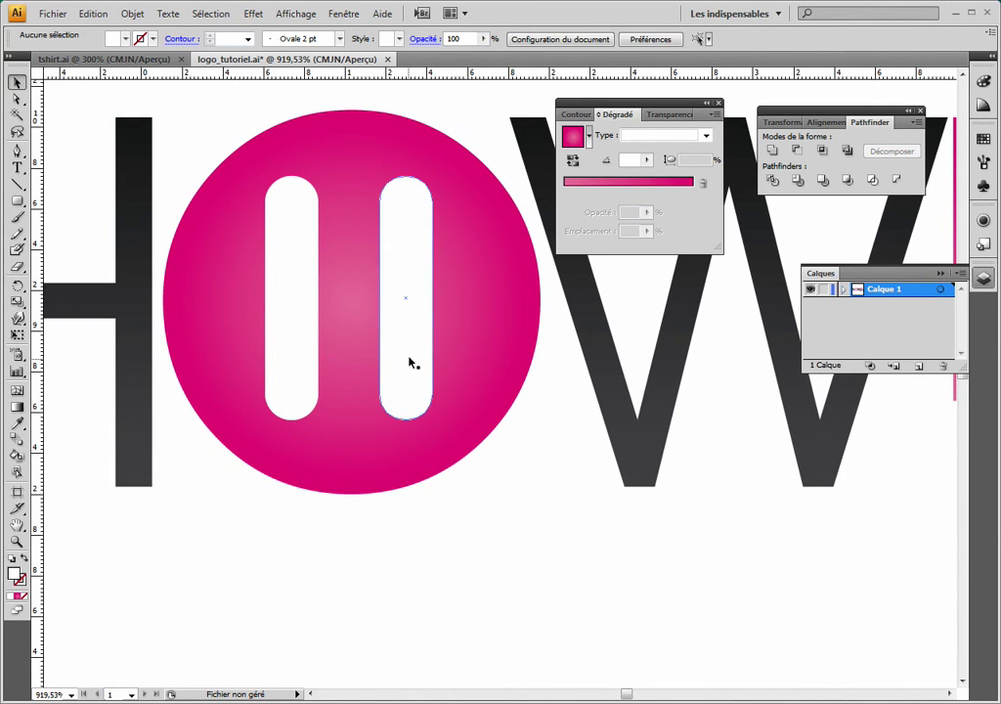
pyautogui.moveTo(405, 296); pyautogui.dragTo(416, 425)
pyautogui.click(473, 488)
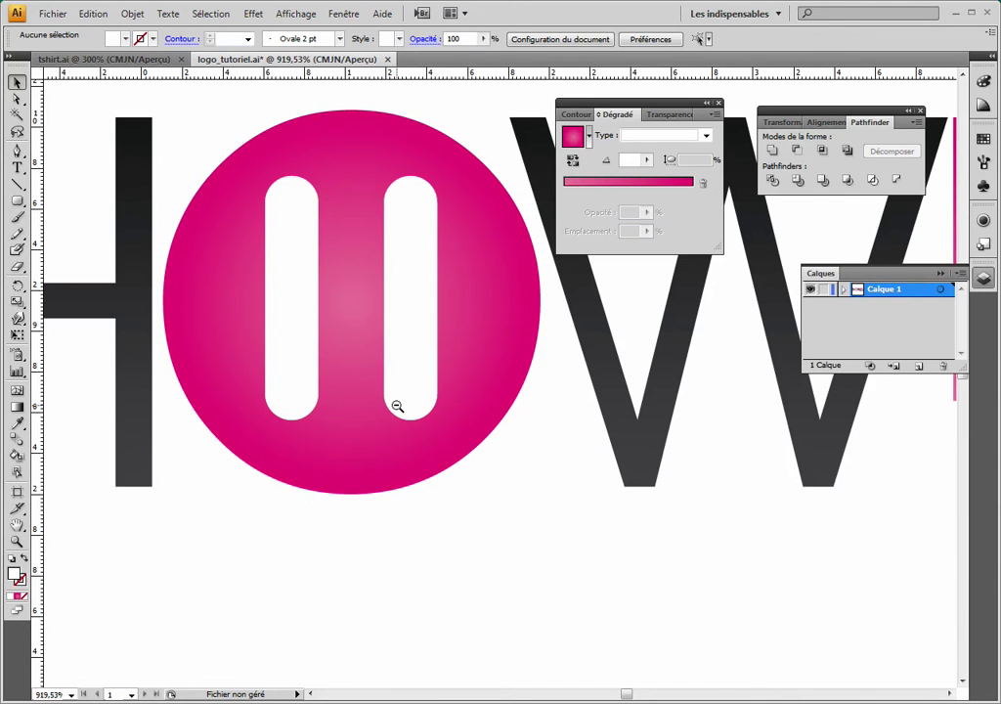
pyautogui.keyDown('alt'); pyautogui.click(397, 405); pyautogui.keyUp('alt')
pyautogui.keyDown('alt'); pyautogui.click(467, 386); pyautogui.keyUp('alt')
# Group the pink O with its pause bars, shrink the group slightly and lower it
pyautogui.keyDown('alt'); pyautogui.click(528, 375); pyautogui.keyUp('alt')
pyautogui.keyDown('alt'); pyautogui.click(552, 381); pyautogui.keyUp('alt')
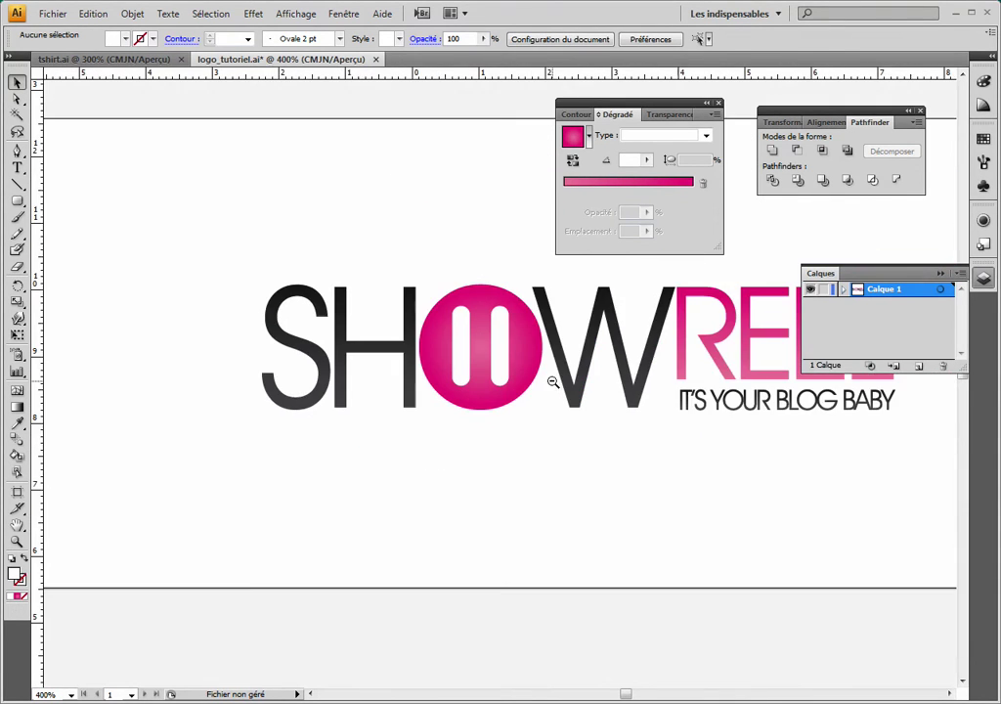
pyautogui.keyDown('alt'); pyautogui.click(527, 391); pyautogui.keyUp('alt')
pyautogui.moveTo(533, 401); pyautogui.dragTo(455, 394)
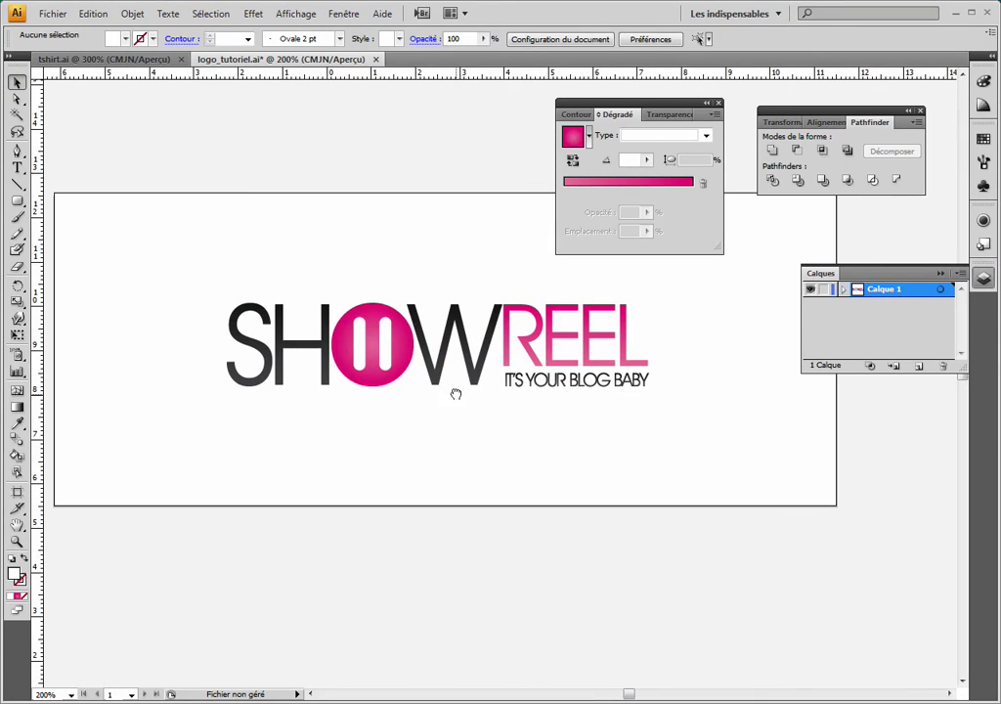
pyautogui.moveTo(359, 295); pyautogui.dragTo(397, 406)
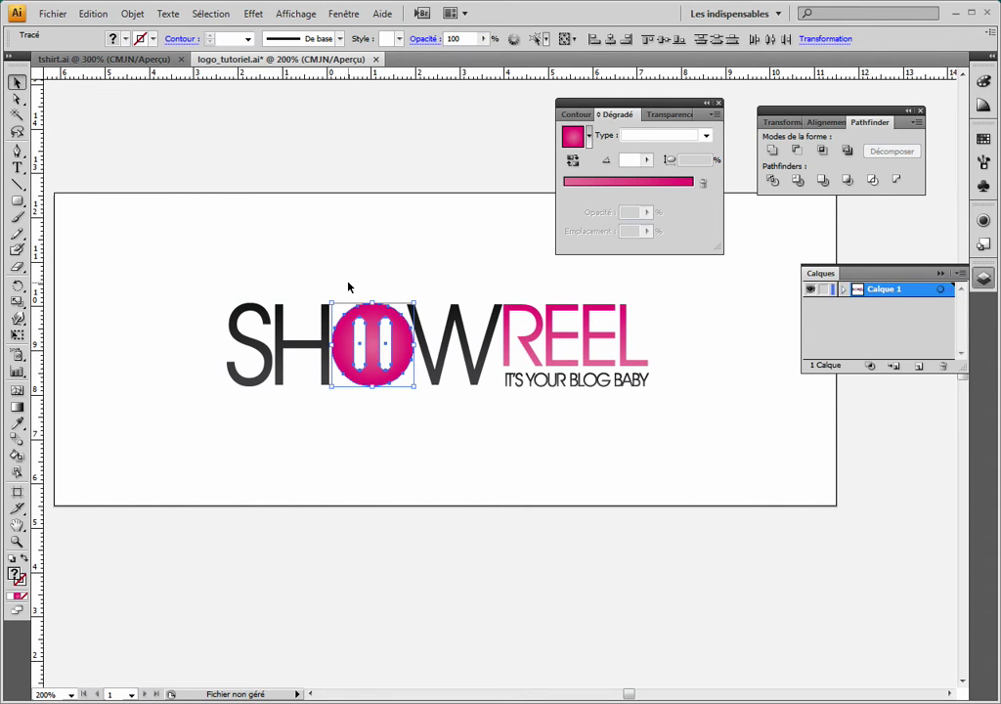
pyautogui.hotkey('ctrl', 'shift', 'b')
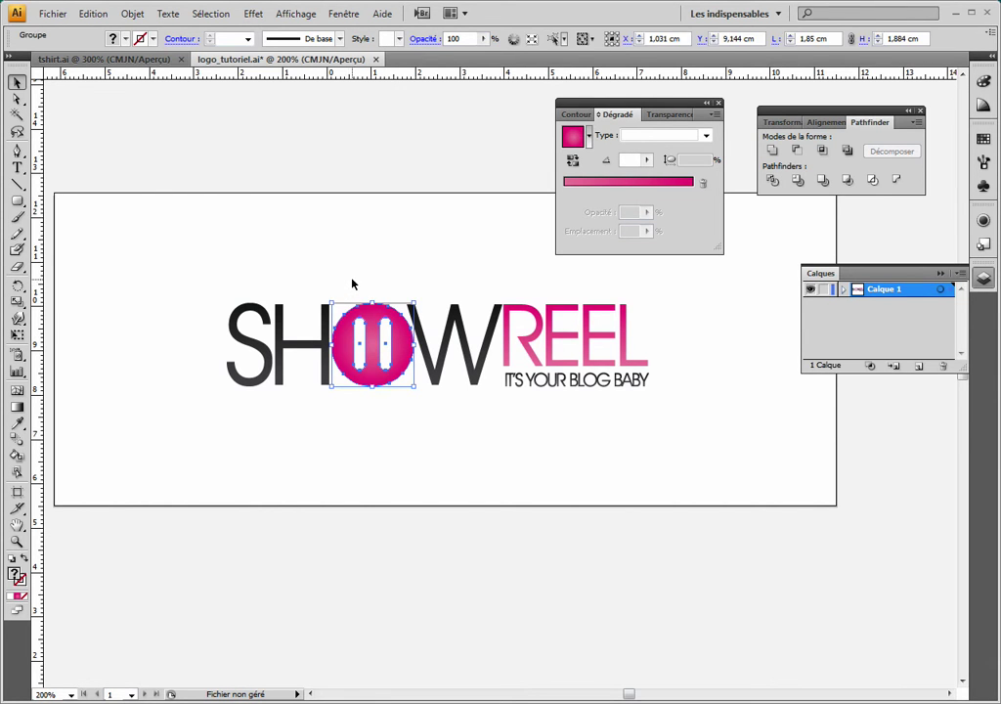
pyautogui.click(349, 287)
pyautogui.click(380, 346)
pyautogui.moveTo(414, 388)
pyautogui.mouseDown()
pyautogui.moveTo(388, 344)
pyautogui.moveTo(433, 386)
pyautogui.moveTo(398, 346)
pyautogui.moveTo(415, 397)
pyautogui.moveTo(504, 444)
pyautogui.moveTo(436, 378)
pyautogui.mouseUp()
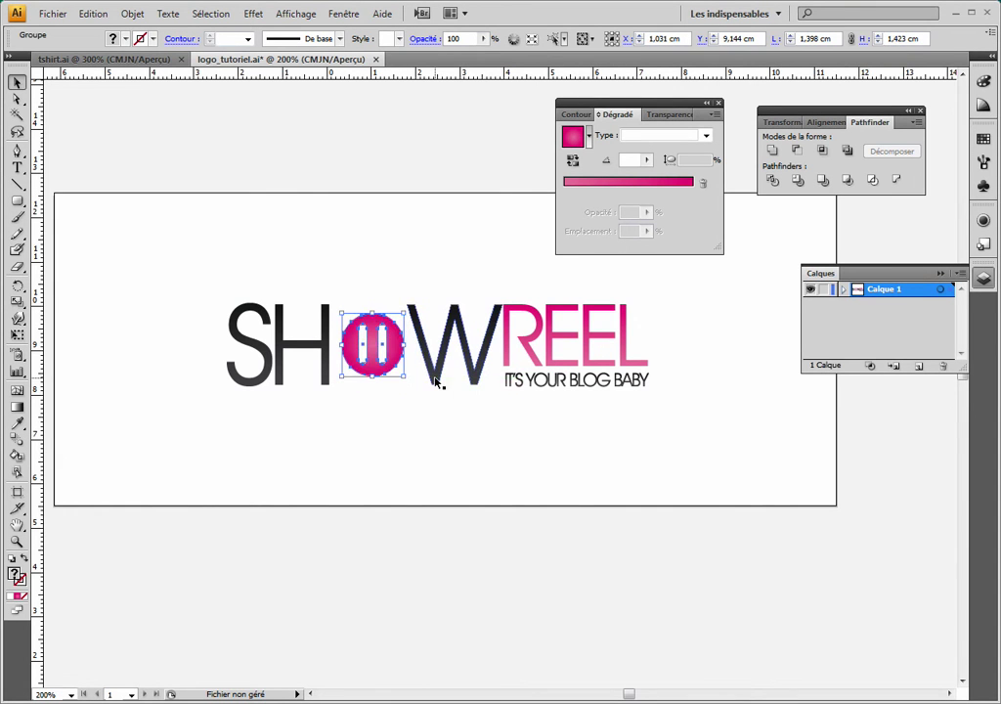
pyautogui.moveTo(371, 349); pyautogui.dragTo(371, 343)
pyautogui.click(384, 400)
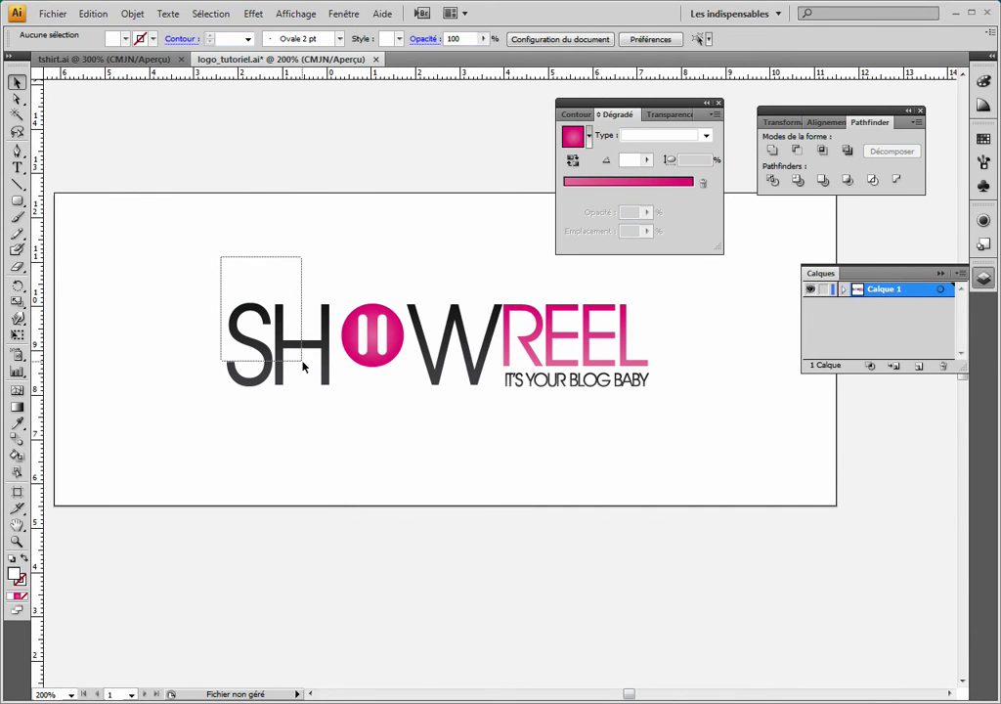
# Nudge the S and H letters and the pink O group slightly right
pyautogui.moveTo(239, 299)
pyautogui.mouseDown()
pyautogui.moveTo(304, 364)
pyautogui.moveTo(312, 348)
pyautogui.mouseUp()
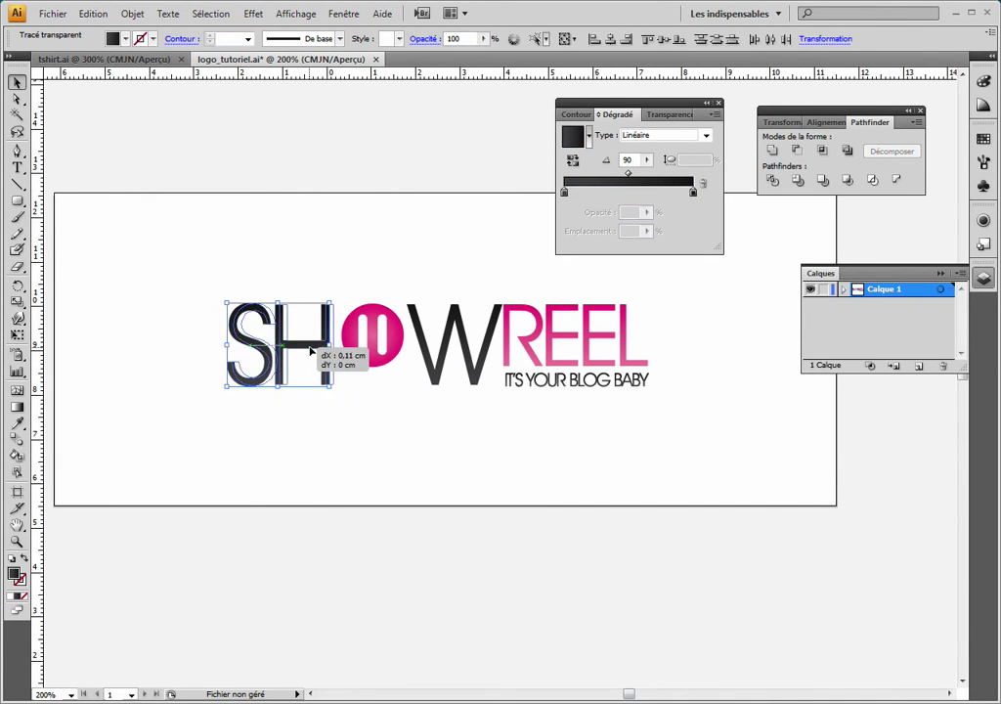
pyautogui.click(362, 306)
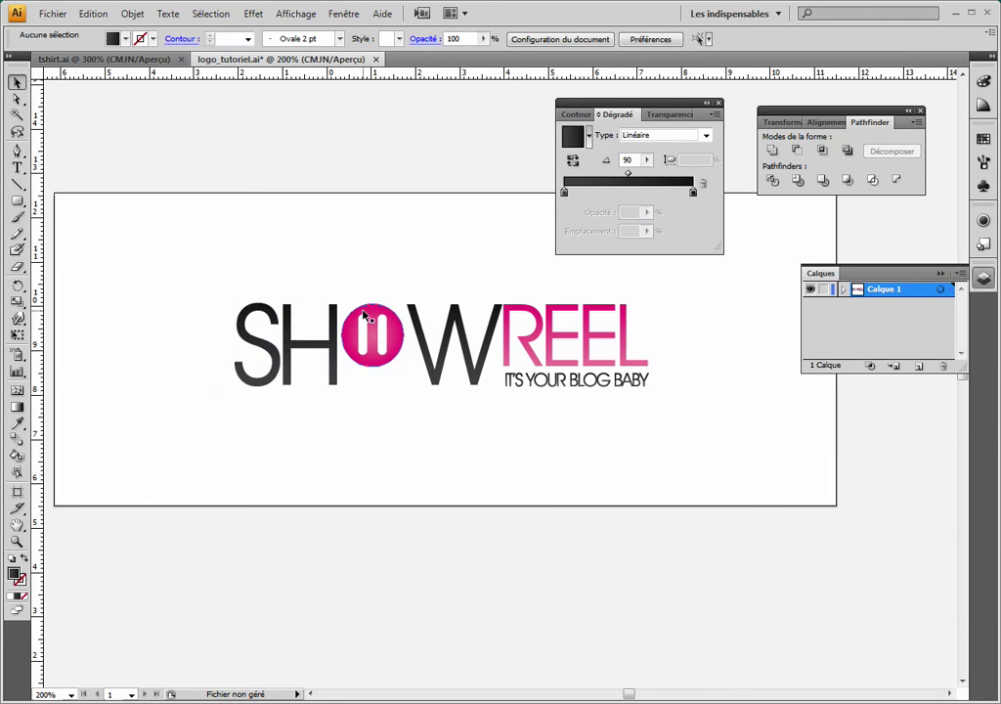
pyautogui.moveTo(384, 307); pyautogui.dragTo(390, 307)
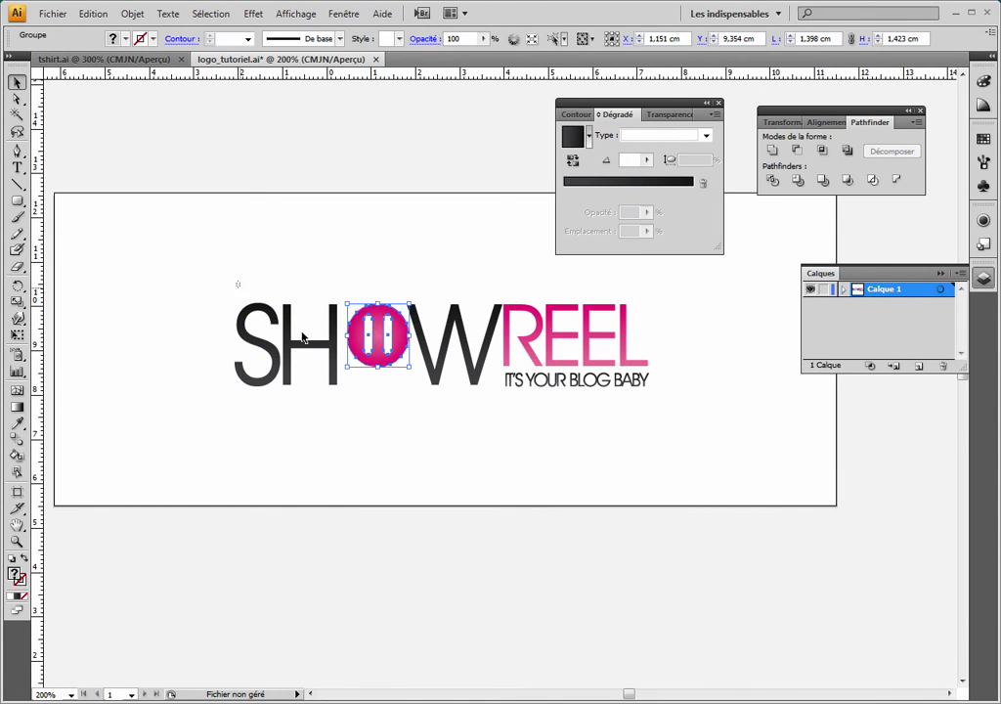
pyautogui.moveTo(238, 290)
pyautogui.mouseDown()
pyautogui.moveTo(301, 369)
pyautogui.moveTo(309, 347)
pyautogui.mouseUp()
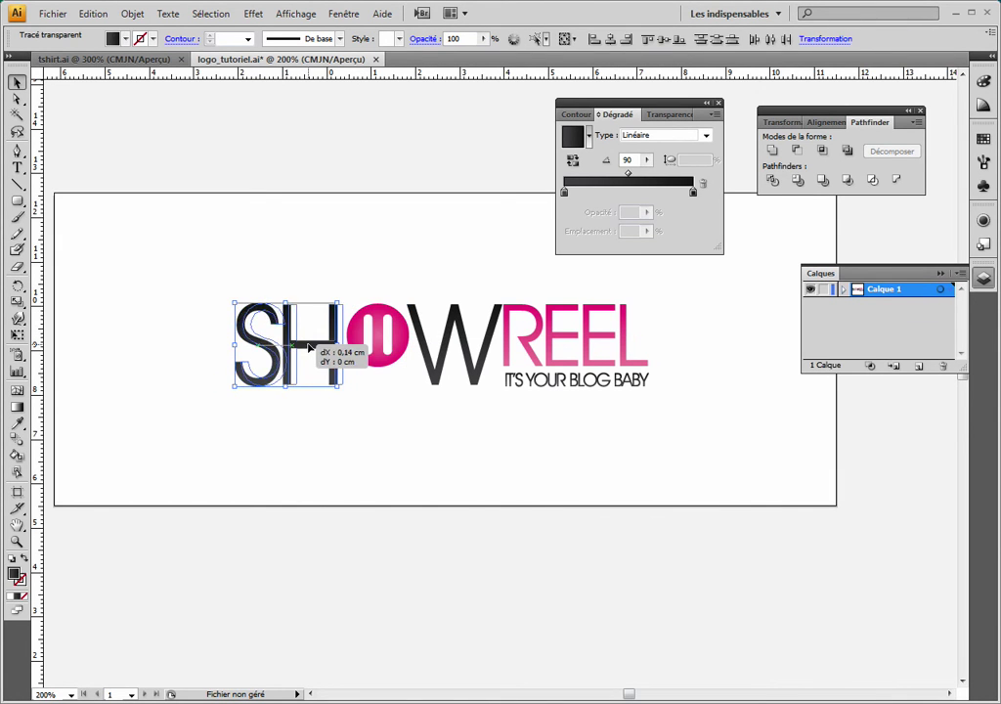
pyautogui.click(380, 275)
pyautogui.click(376, 314)
pyautogui.click(376, 313)
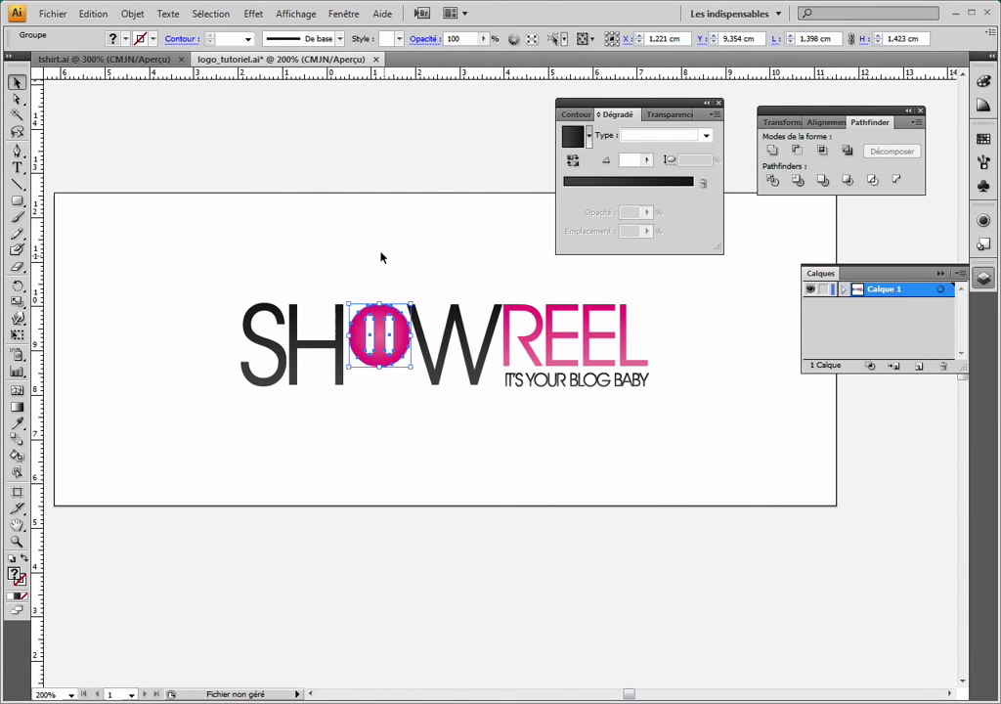
pyautogui.click(385, 270)
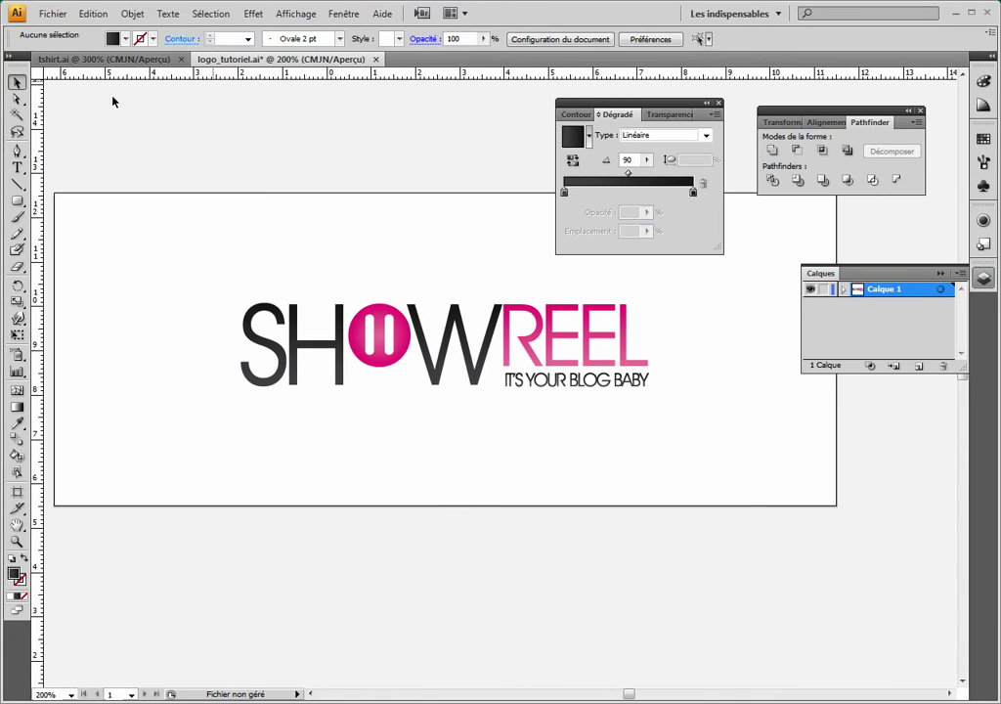
# Draw a flat ellipse below the pink O and fill it dark grey
pyautogui.click(16, 201)
pyautogui.moveTo(18, 205); pyautogui.dragTo(61, 237)
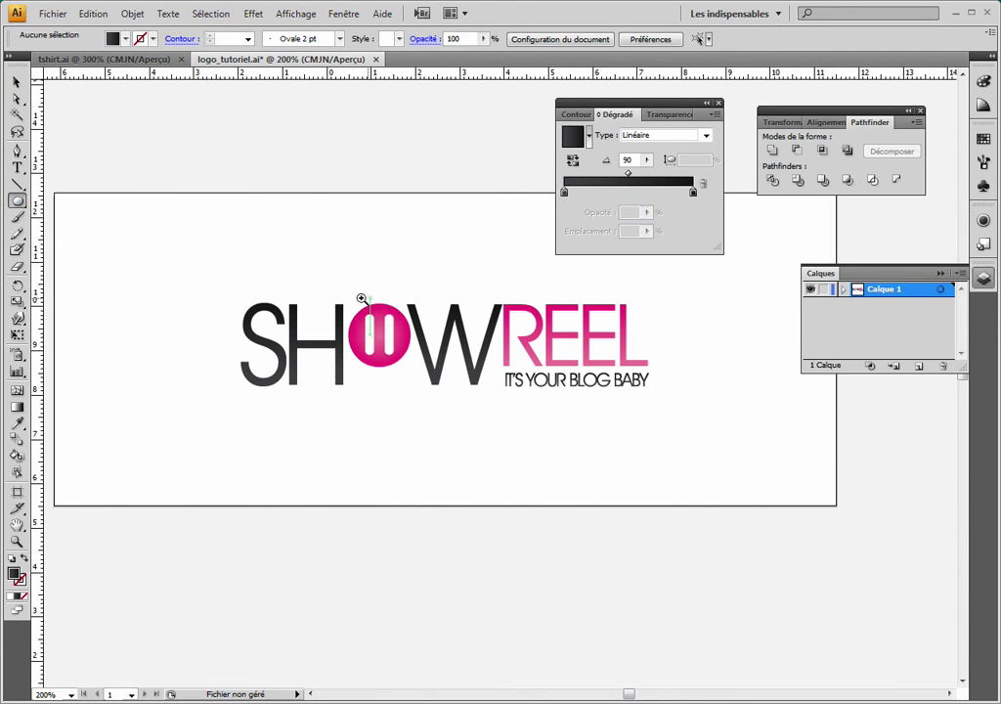
pyautogui.moveTo(335, 279); pyautogui.dragTo(452, 417)
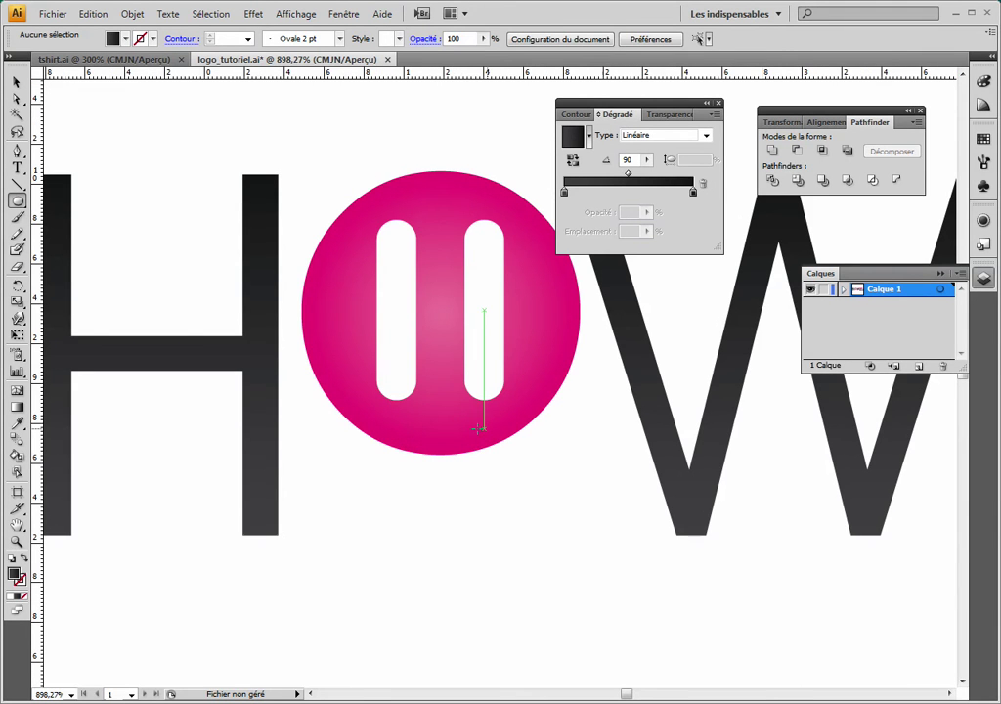
pyautogui.moveTo(378, 492)
pyautogui.mouseDown()
pyautogui.moveTo(497, 528)
pyautogui.moveTo(522, 526)
pyautogui.mouseUp()
pyautogui.click(124, 38)
pyautogui.click(69, 99)
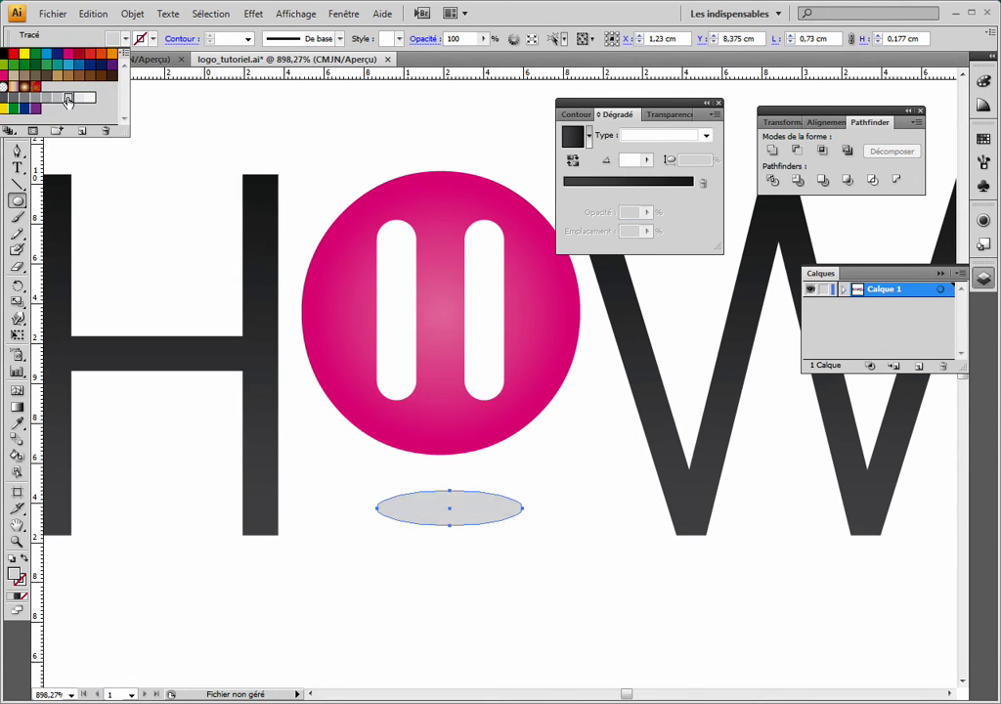
pyautogui.click(61, 98)
# Position the grey ellipse under the O and align their horizontal centres
pyautogui.click(19, 151)
pyautogui.click(18, 82)
pyautogui.moveTo(442, 506); pyautogui.dragTo(434, 519)
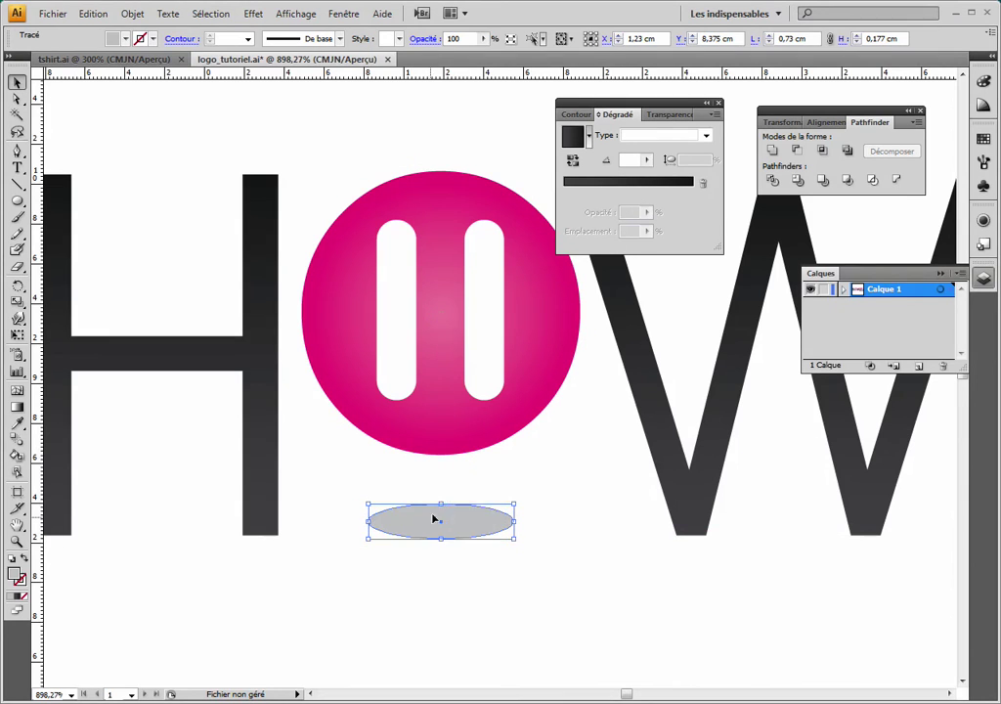
pyautogui.moveTo(435, 519); pyautogui.dragTo(434, 522)
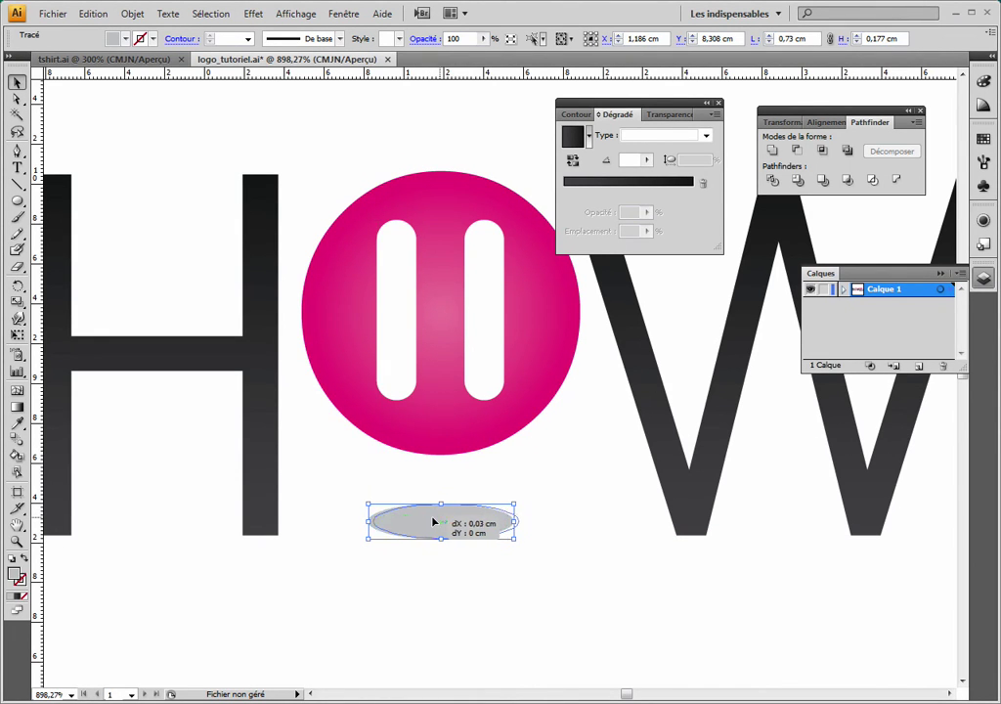
pyautogui.moveTo(434, 522)
pyautogui.mouseDown()
pyautogui.moveTo(458, 501)
pyautogui.moveTo(440, 515)
pyautogui.mouseUp()
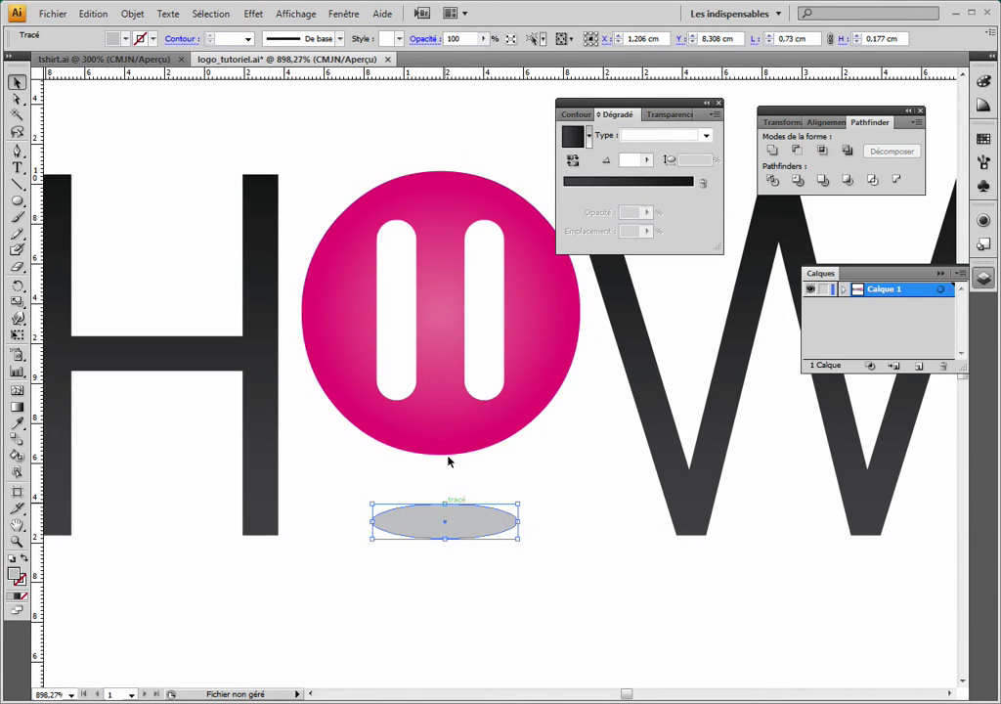
pyautogui.keyDown('shift'); pyautogui.click(445, 437); pyautogui.keyUp('shift')
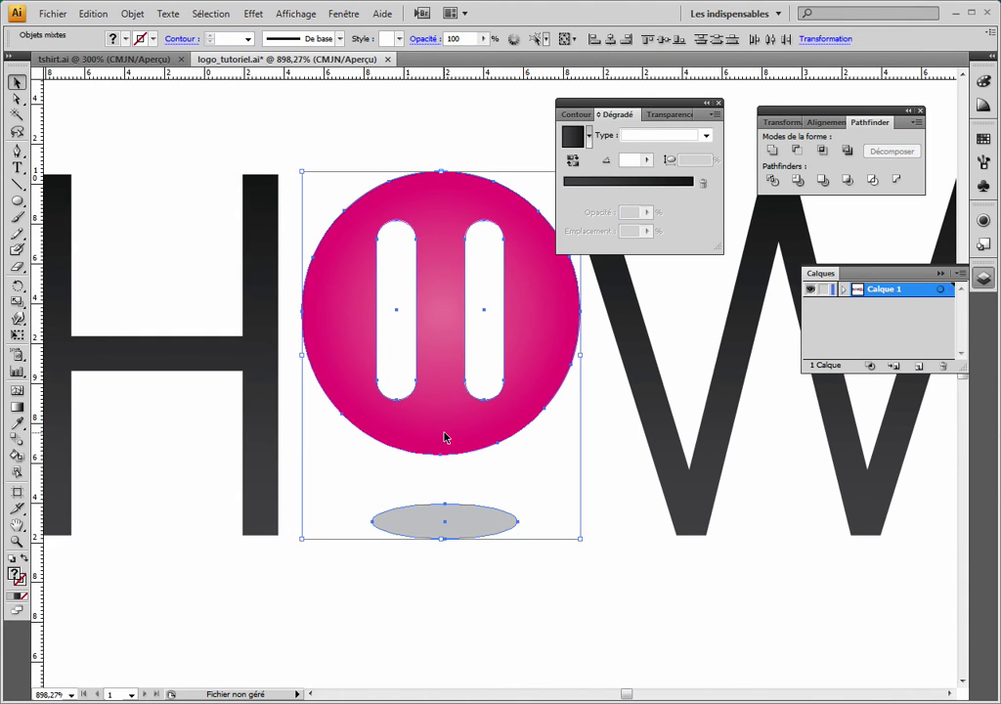
pyautogui.click(611, 40)
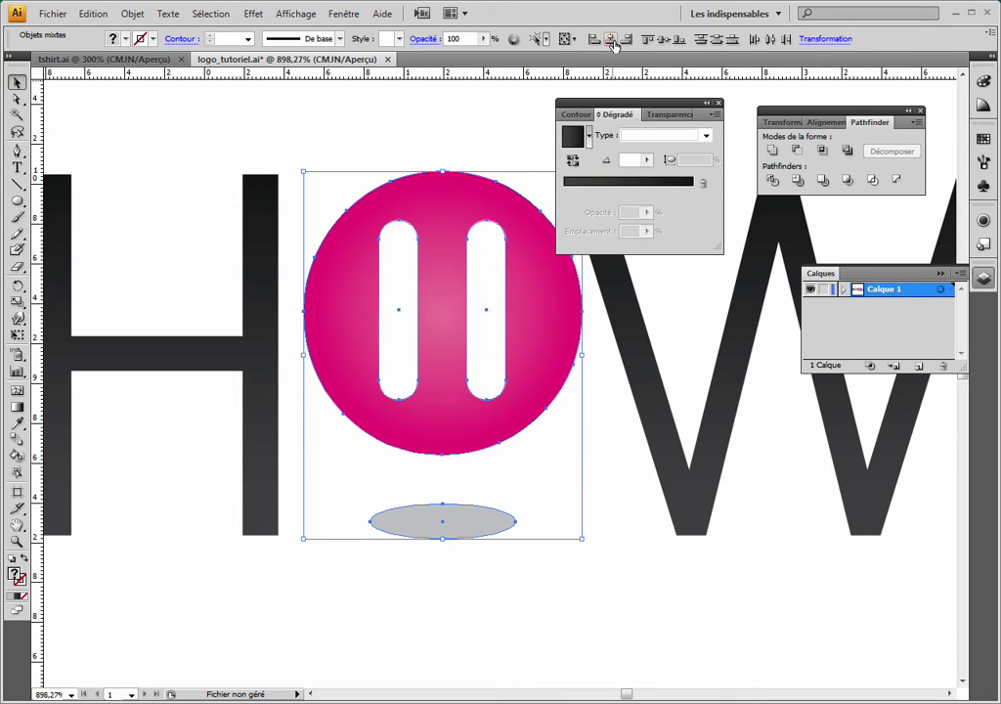
# Apply a Gaussian blur of about 4.4 pixels radius to the grey ellipse
pyautogui.moveTo(357, 317); pyautogui.dragTo(352, 317)
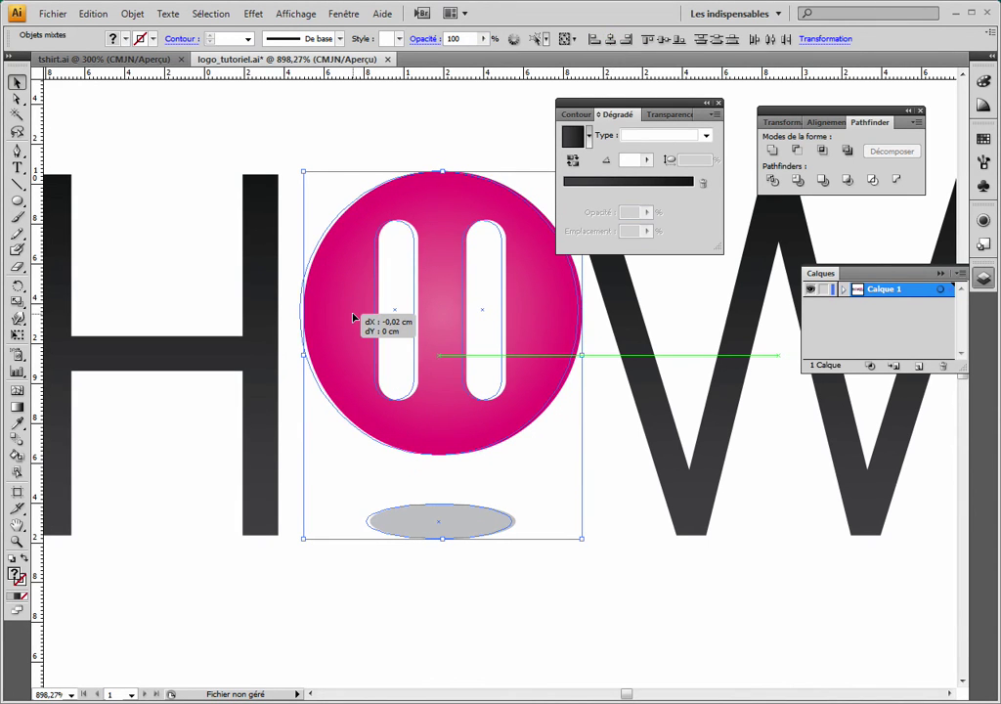
pyautogui.click(489, 574)
pyautogui.click(433, 525)
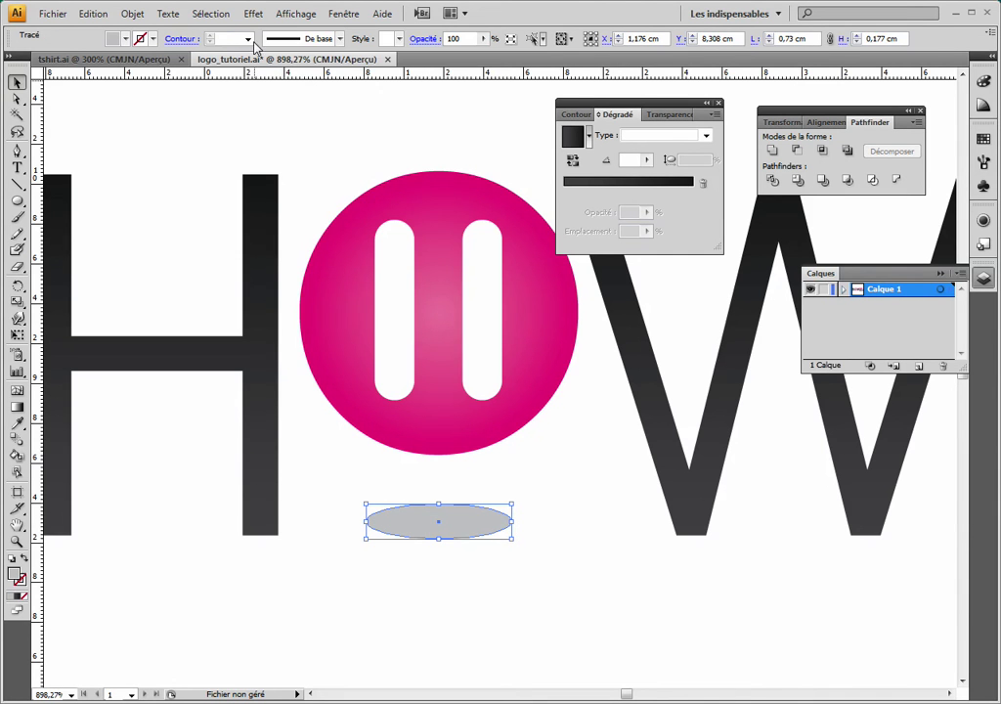
pyautogui.click(253, 13)
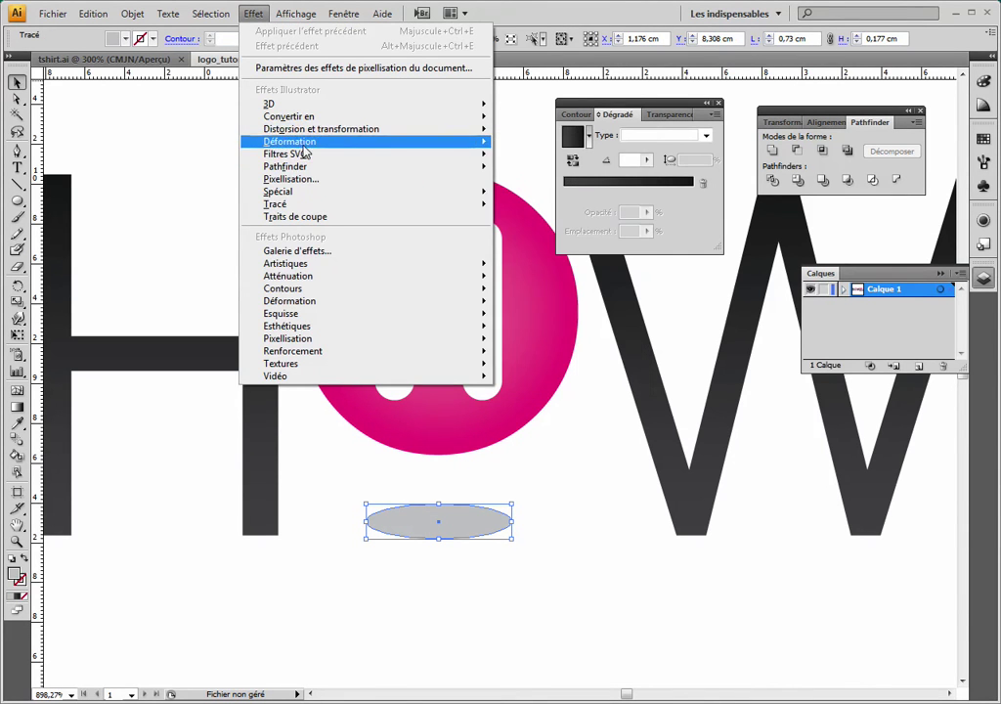
pyautogui.moveTo(288, 276)
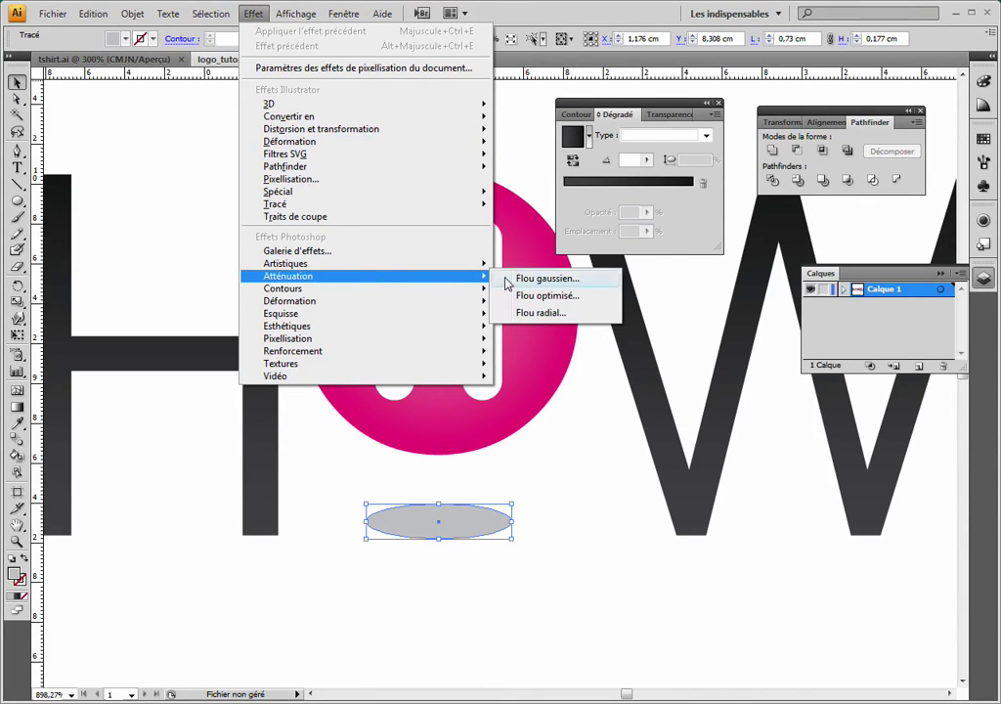
pyautogui.click(536, 278)
pyautogui.moveTo(493, 206); pyautogui.dragTo(672, 289)
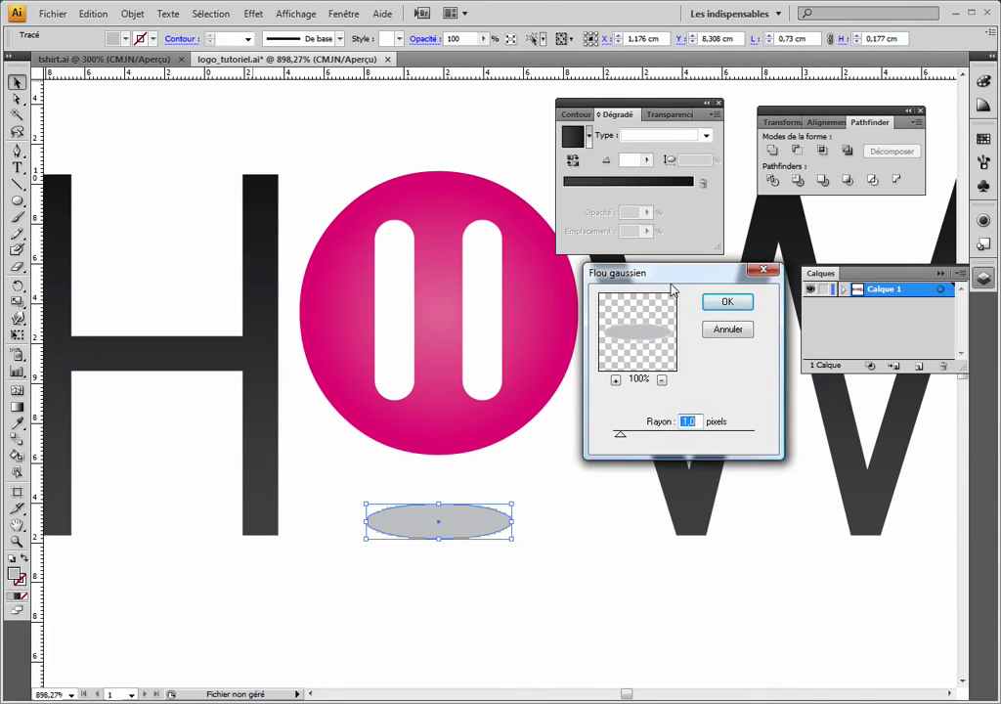
pyautogui.moveTo(620, 436); pyautogui.dragTo(659, 440)
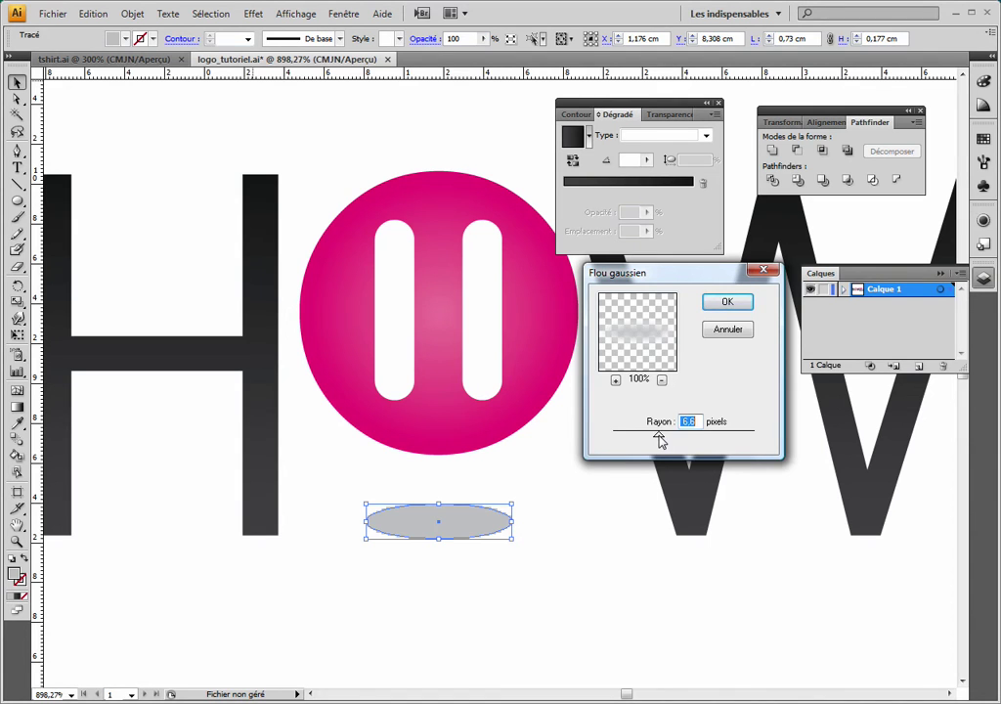
pyautogui.click(724, 303)
pyautogui.click(527, 603)
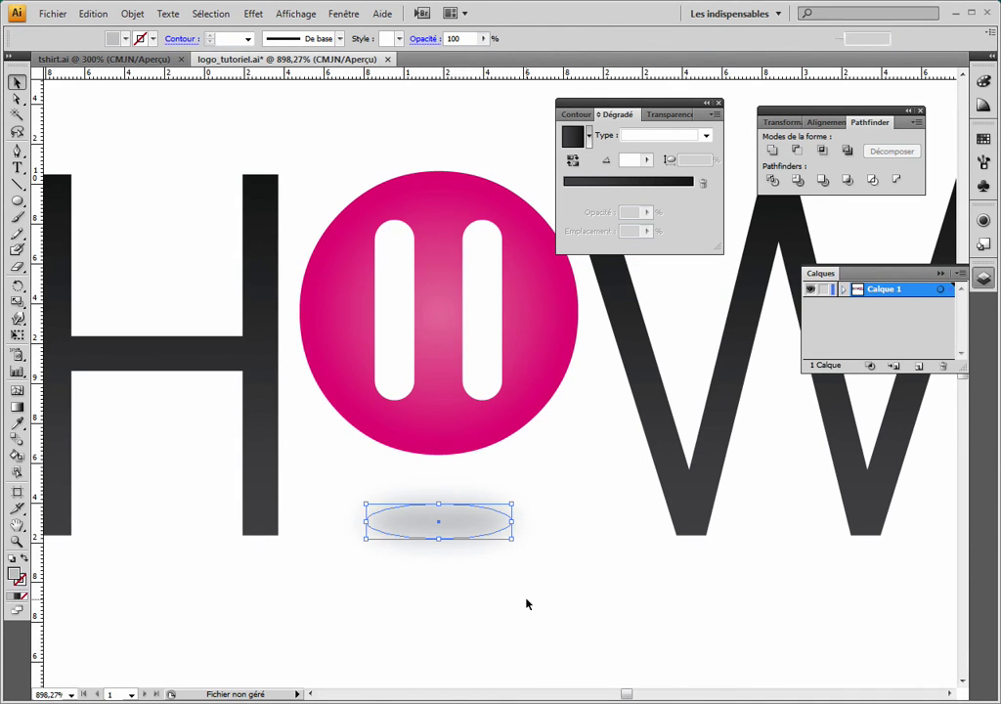
# Frame the empty space above REEL's final letters and pick the Rounded Rectangle tool
pyautogui.keyDown('ctrl'); pyautogui.keyDown('alt'); pyautogui.click(460, 452); pyautogui.keyUp('alt'); pyautogui.keyUp('ctrl')
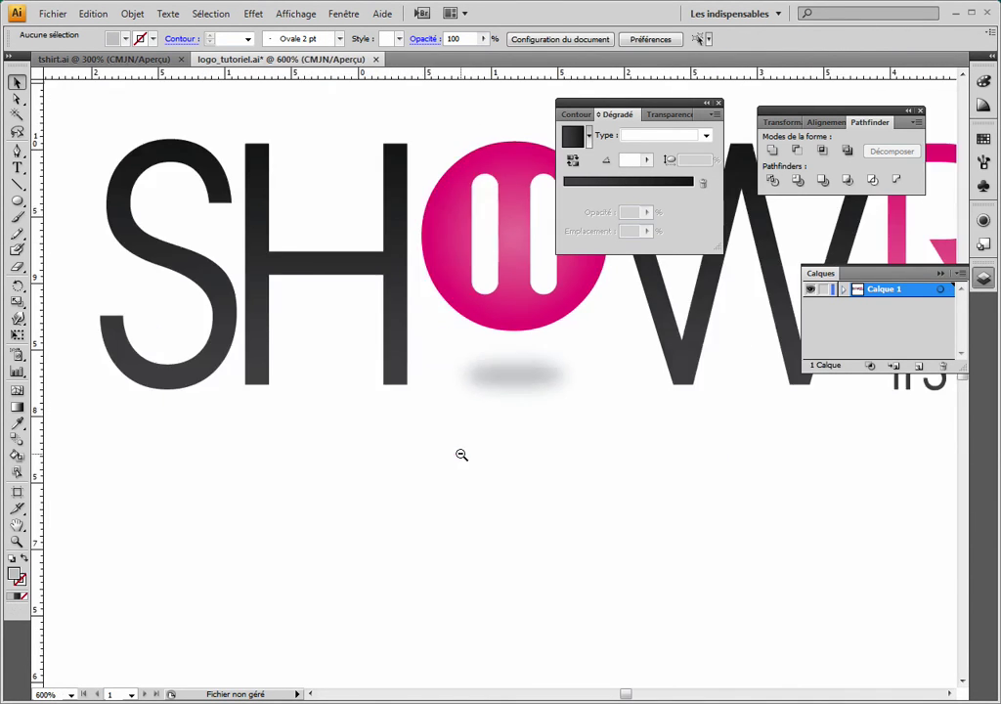
pyautogui.keyDown('ctrl'); pyautogui.keyDown('alt'); pyautogui.click(520, 406); pyautogui.keyUp('alt'); pyautogui.keyUp('ctrl')
pyautogui.moveTo(520, 405)
pyautogui.mouseDown()
pyautogui.moveTo(627, 353)
pyautogui.moveTo(480, 462)
pyautogui.mouseUp()
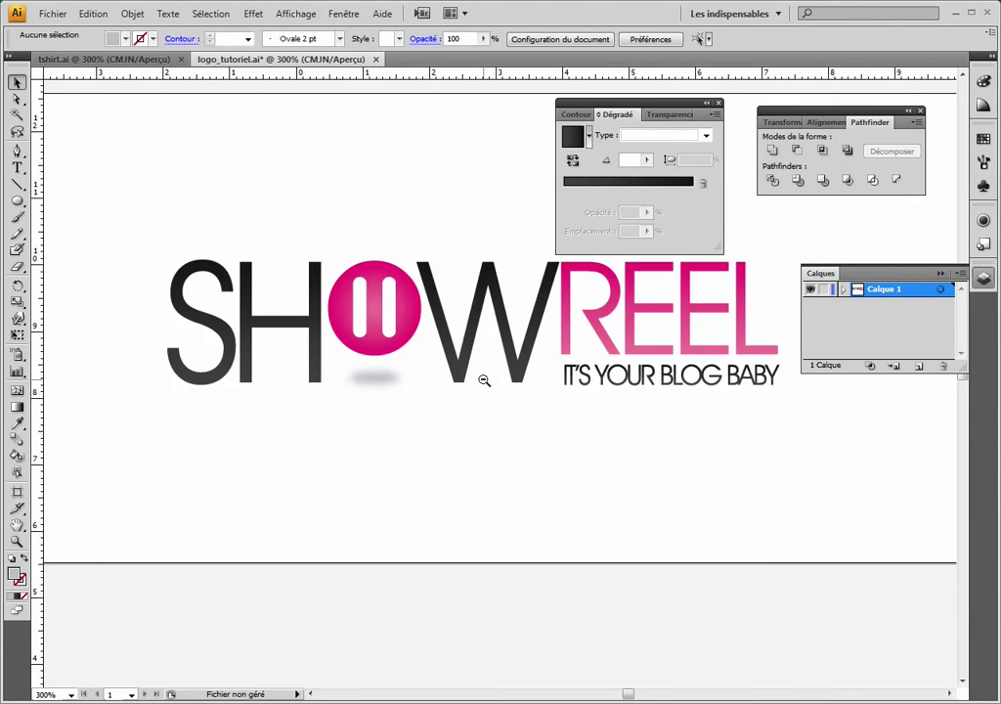
pyautogui.keyDown('ctrl'); pyautogui.keyDown('alt'); pyautogui.click(483, 442); pyautogui.keyUp('alt'); pyautogui.keyUp('ctrl')
pyautogui.moveTo(543, 442); pyautogui.dragTo(471, 445)
pyautogui.moveTo(530, 420); pyautogui.dragTo(539, 440)
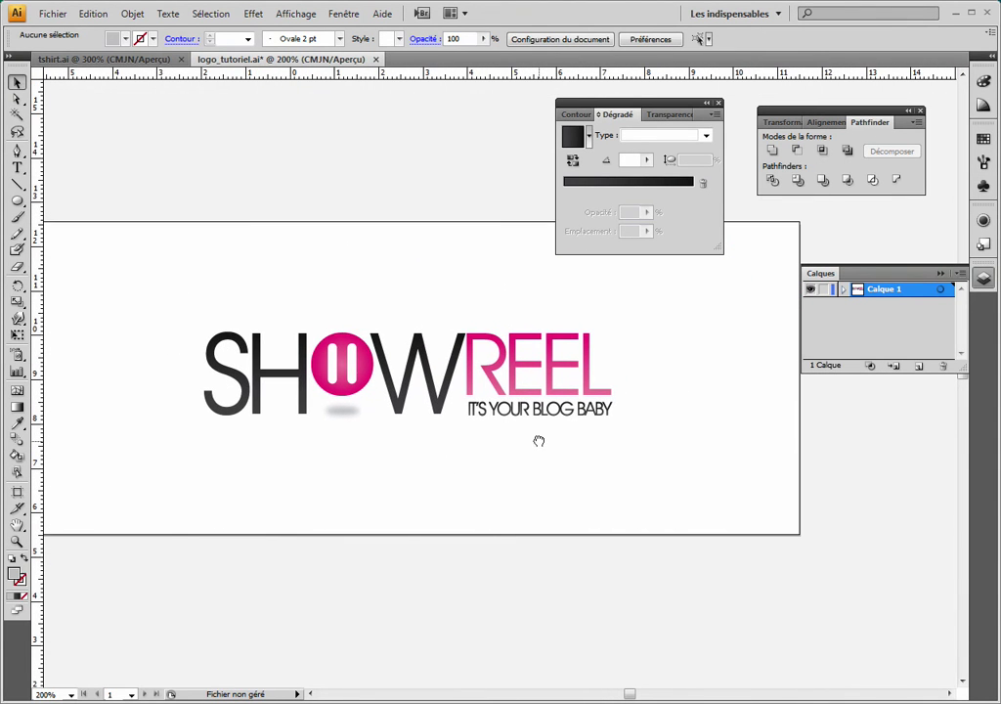
pyautogui.click(17, 200)
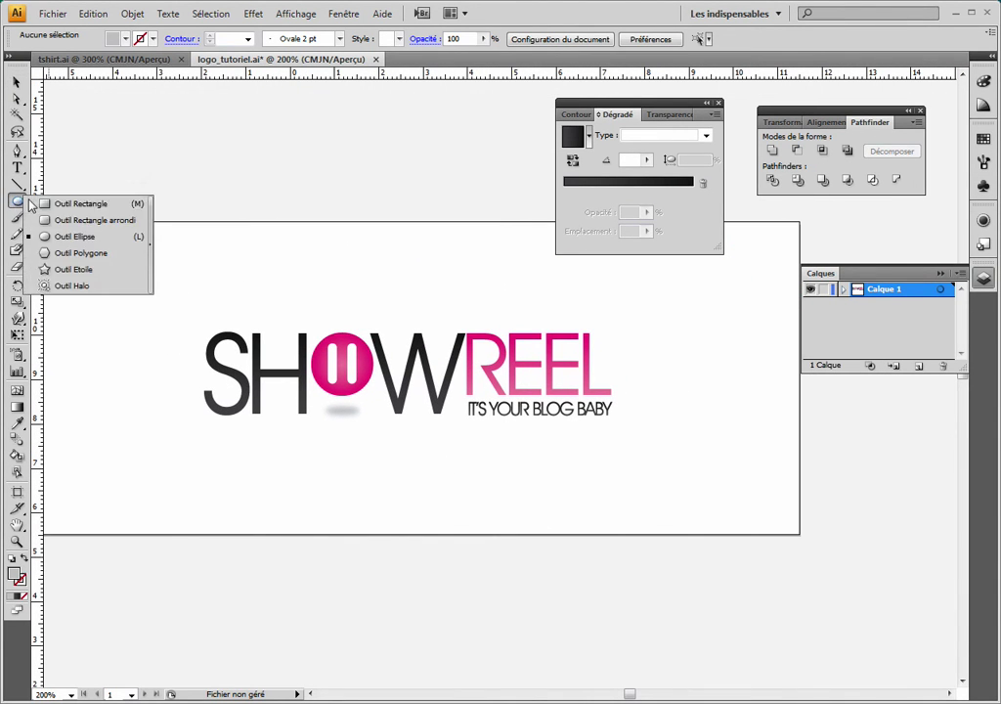
pyautogui.click(57, 221)
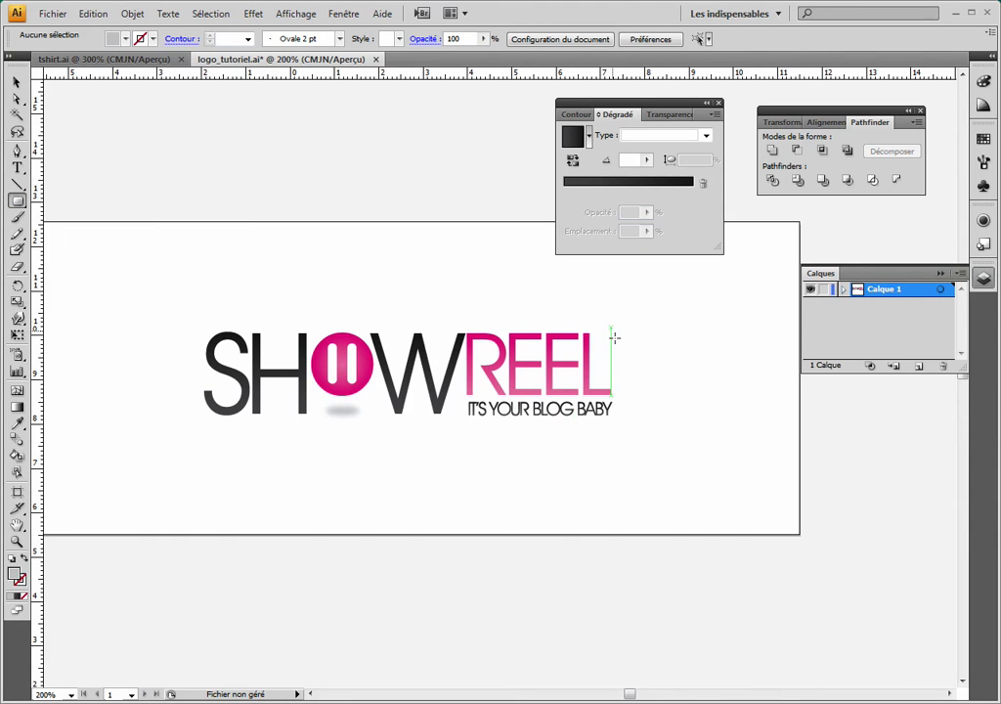
pyautogui.moveTo(550, 287); pyautogui.dragTo(676, 452)
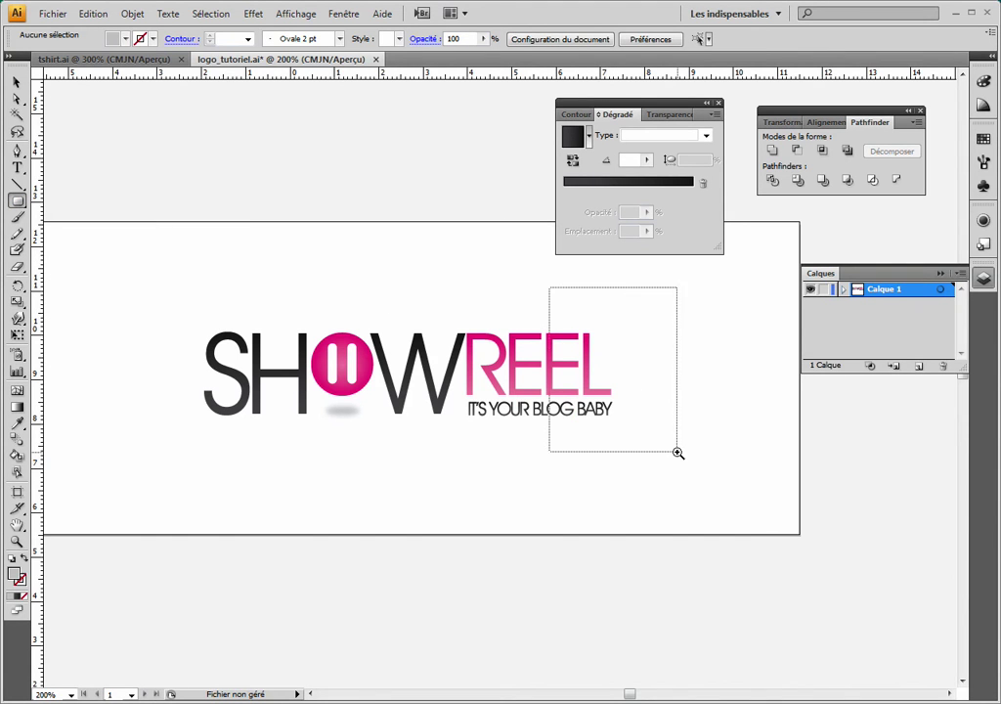
pyautogui.moveTo(516, 331); pyautogui.dragTo(550, 438)
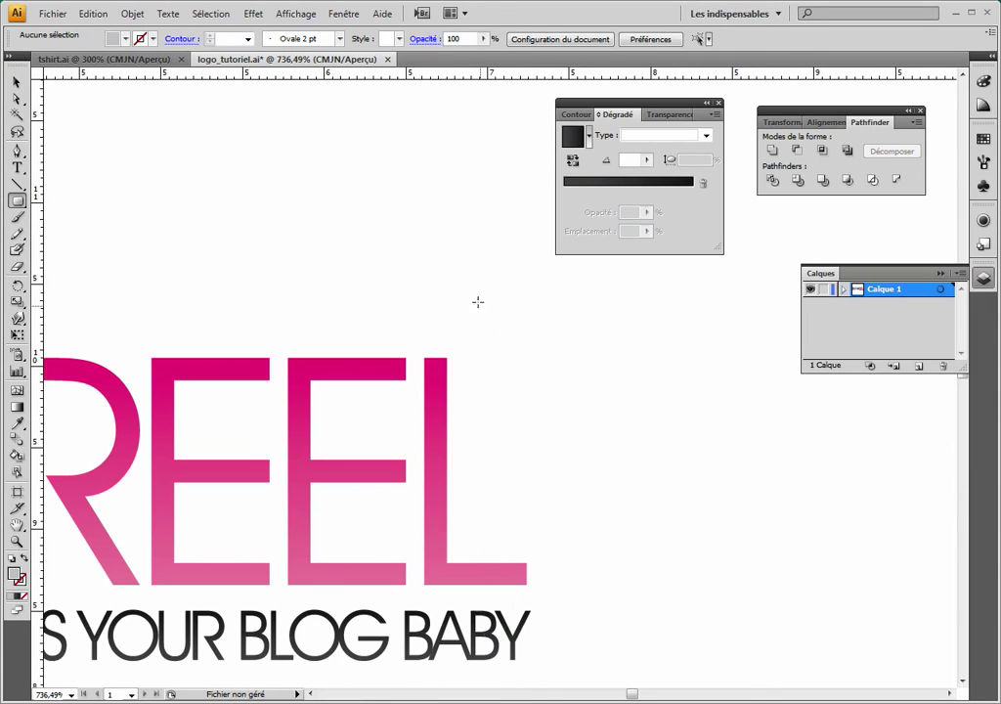
# Create a rounded rectangle above REEL with a 0,1 cm corner radius, replacing the rough draft
pyautogui.click(17, 201)
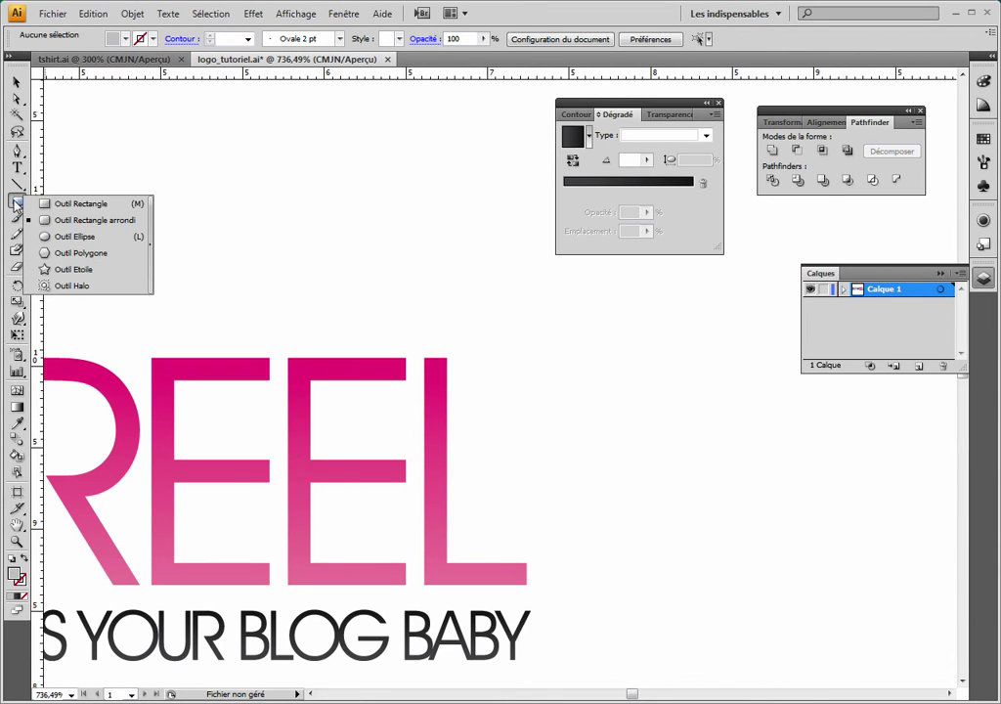
pyautogui.moveTo(468, 274); pyautogui.dragTo(531, 324)
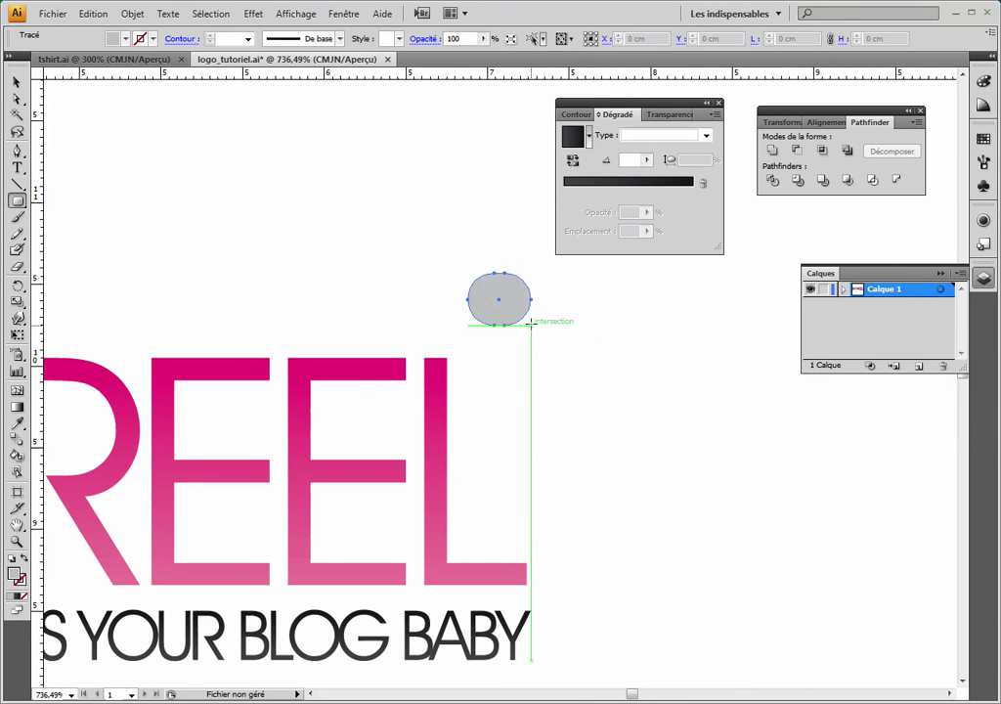
pyautogui.hotkey('ctrl', 'z')
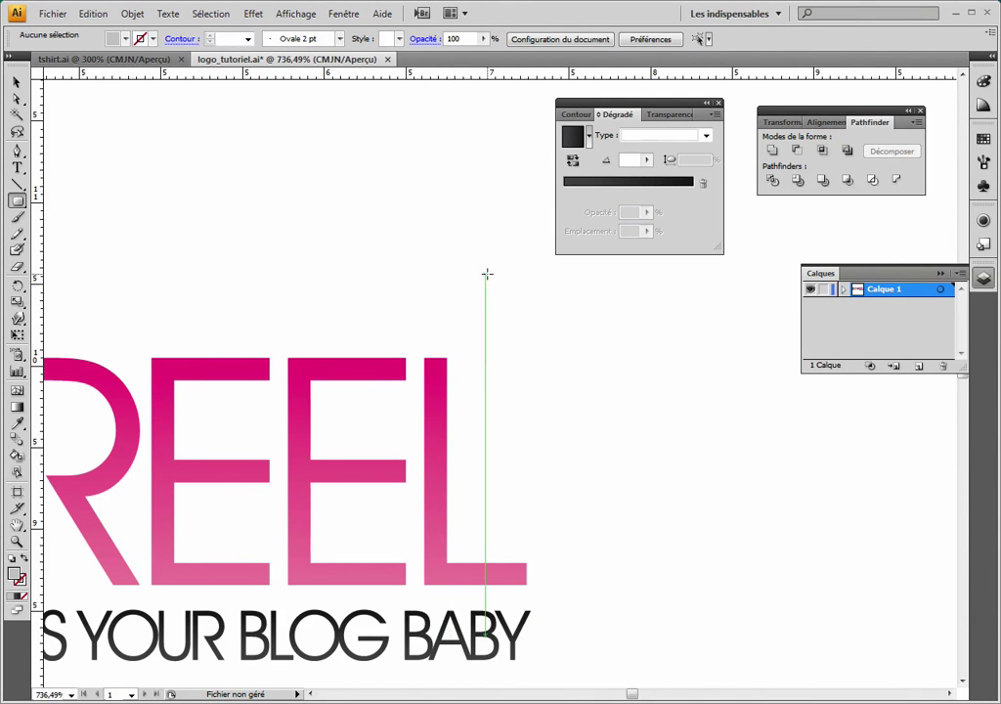
pyautogui.click(487, 275)
pyautogui.moveTo(489, 388); pyautogui.dragTo(474, 388)
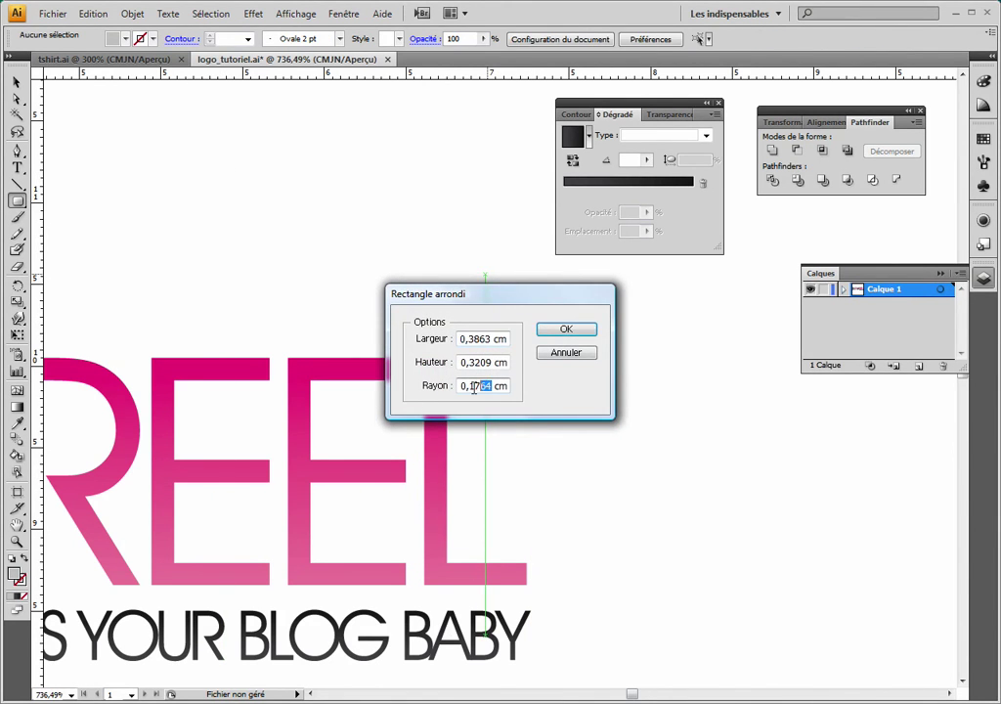
pyautogui.write('2')
pyautogui.press('BackSpace')
pyautogui.write('1')
pyautogui.press('Return')
# Move and enlarge the rounded rectangle to about 0.47 × 0.39 cm above REEL's final L
pyautogui.press('v')
pyautogui.click(324, 228)
pyautogui.moveTo(502, 309); pyautogui.dragTo(493, 320)
pyautogui.moveTo(532, 282); pyautogui.dragTo(543, 273)
pyautogui.click(588, 298)
pyautogui.click(506, 320)
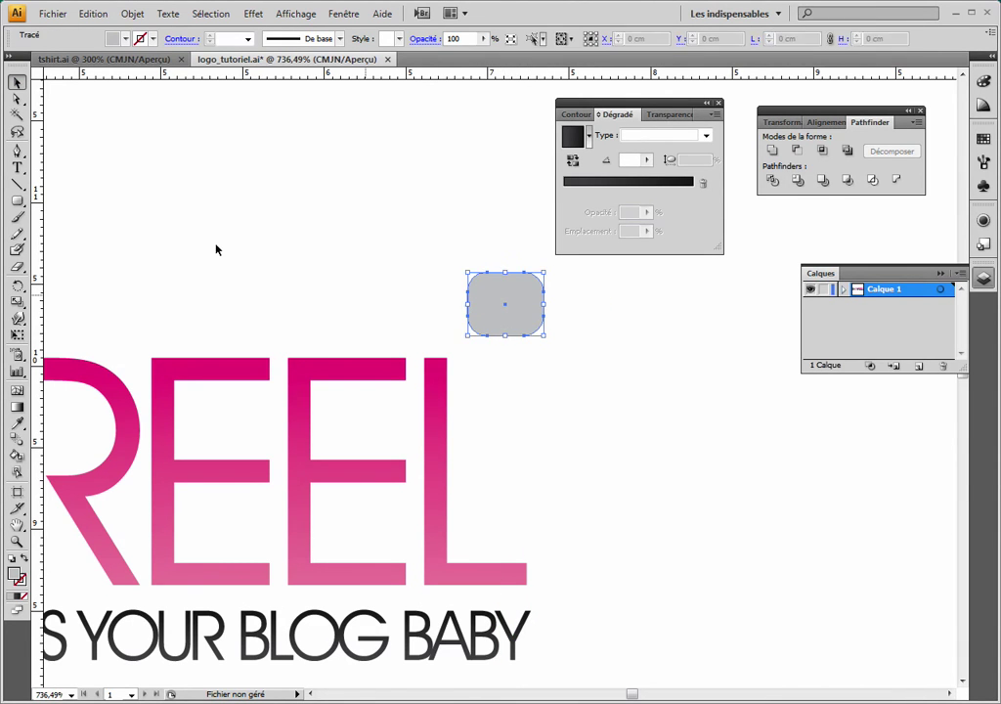
# Draw a pointed tail at the rounded rectangle's bottom-left corner with the Pen tool
pyautogui.click(17, 151)
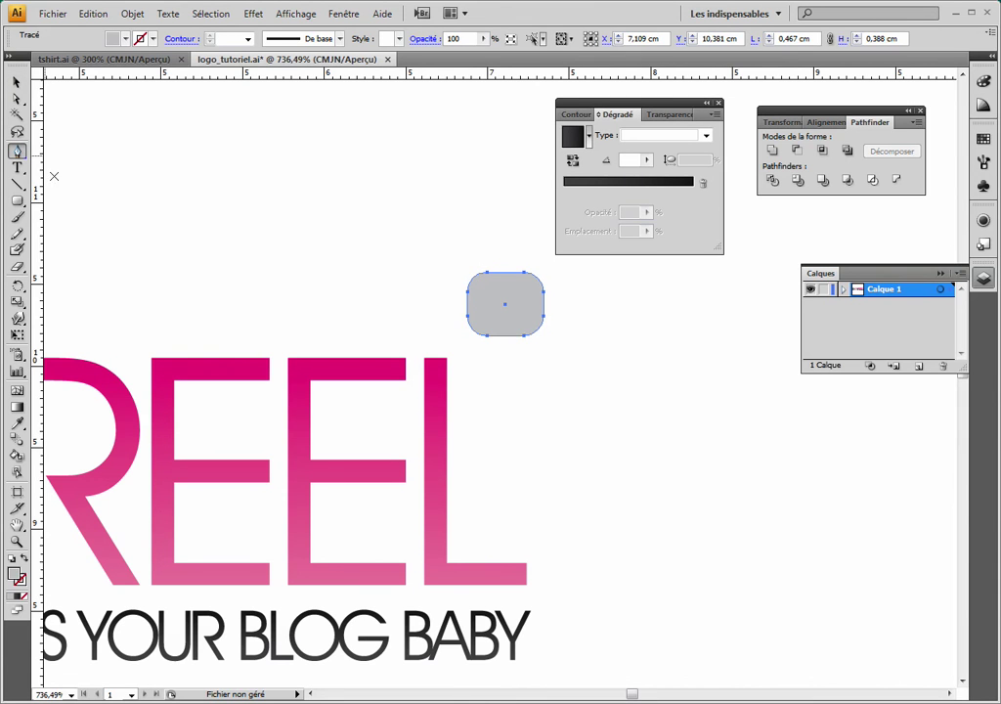
pyautogui.moveTo(469, 322); pyautogui.dragTo(476, 334)
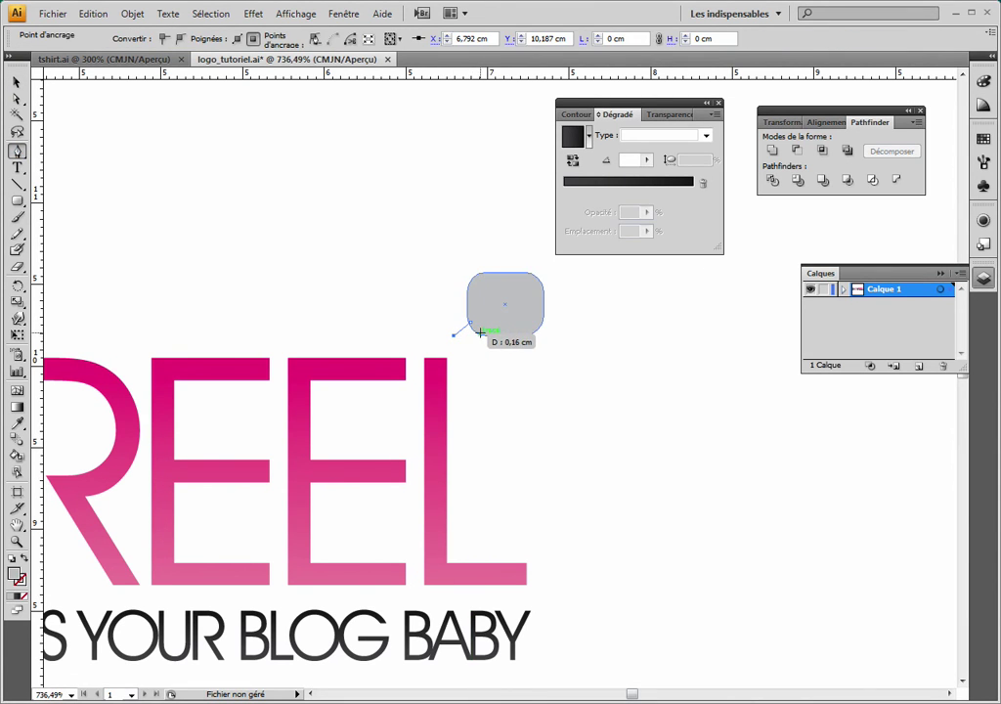
pyautogui.moveTo(476, 334); pyautogui.dragTo(473, 327)
pyautogui.press('v')
# Merge the tail and rounded rectangle into one speech bubble with Pathfinder Unite
pyautogui.click(317, 245)
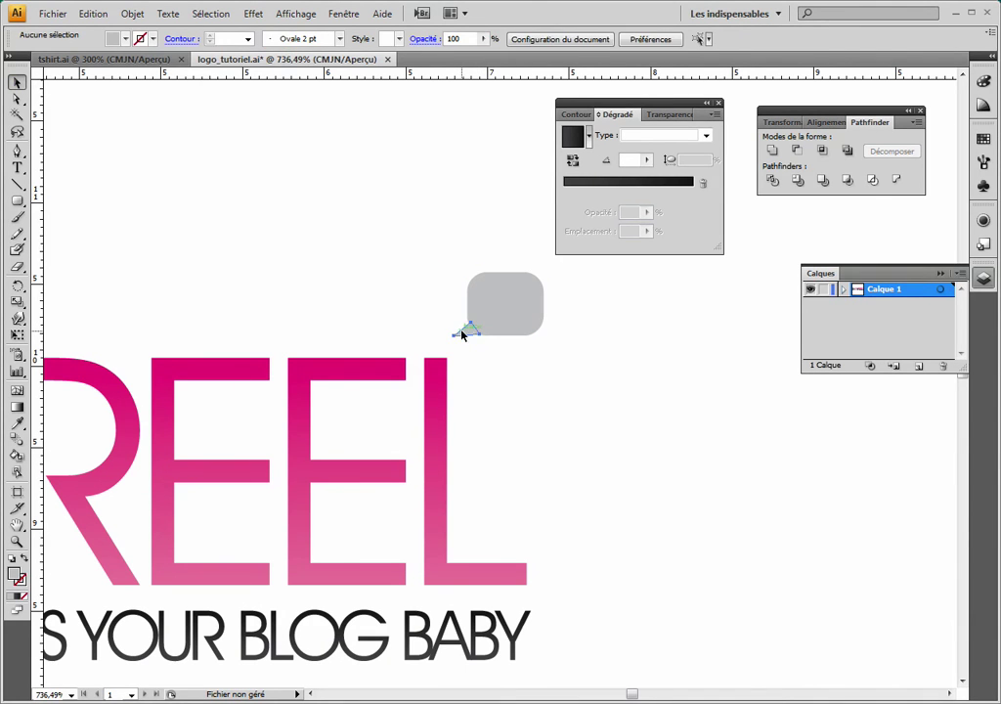
pyautogui.click(498, 311)
pyautogui.keyDown('shift'); pyautogui.click(496, 311); pyautogui.keyUp('shift')
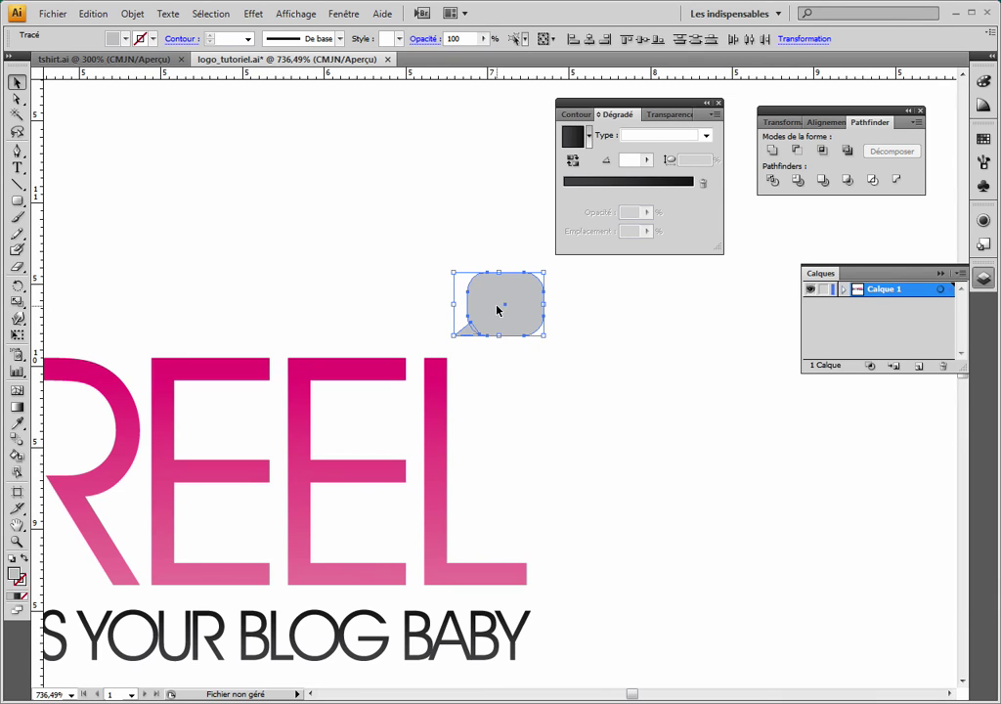
pyautogui.click(772, 151)
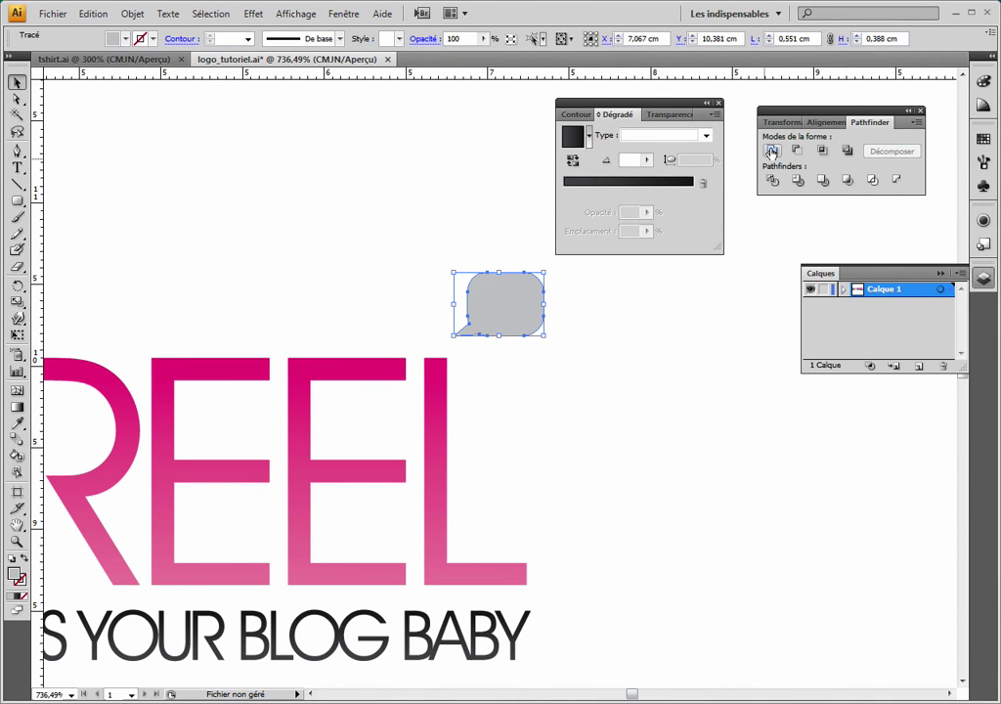
pyautogui.click(614, 347)
pyautogui.click(498, 303)
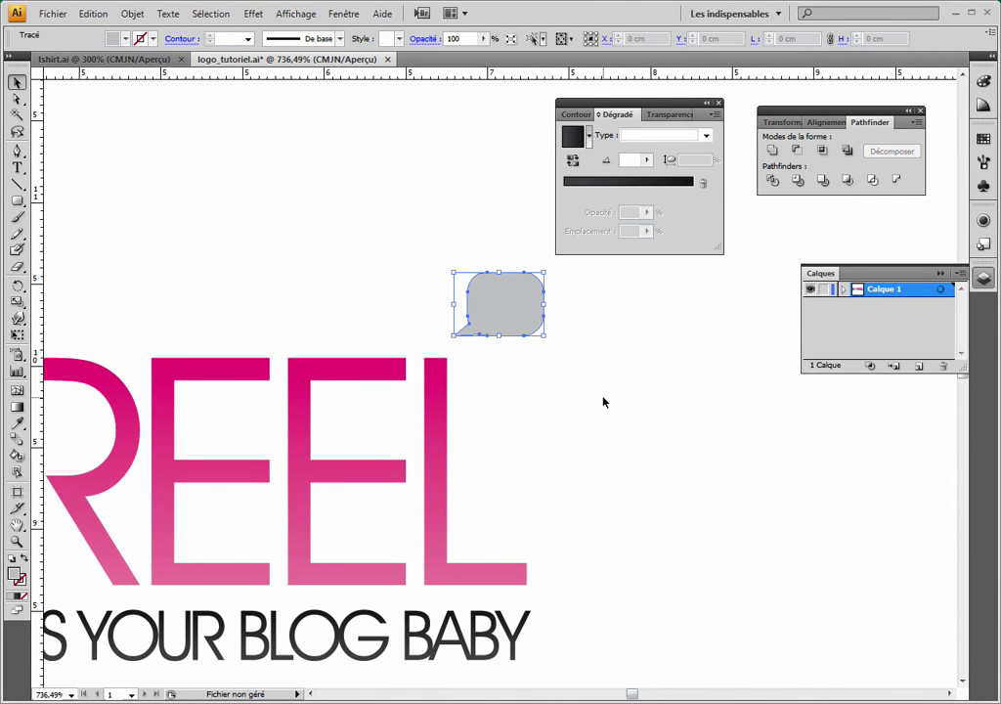
pyautogui.click(179, 220)
pyautogui.click(17, 167)
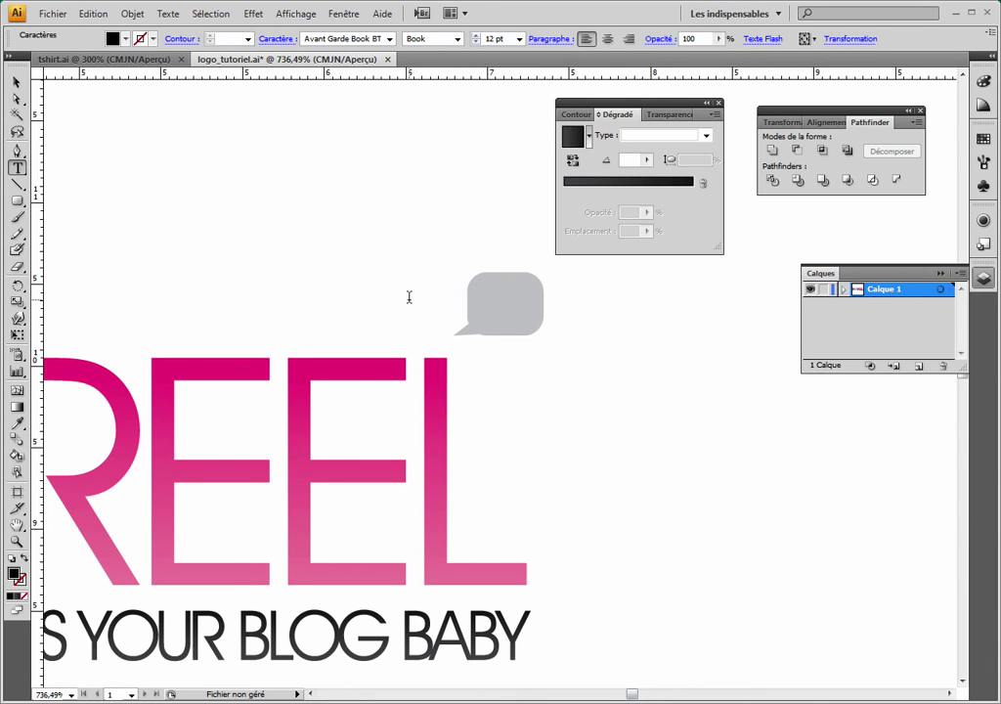
# Enter the text V1.0 and scale it down to about 5.78 pt inside the bubble
pyautogui.write('V1.10')
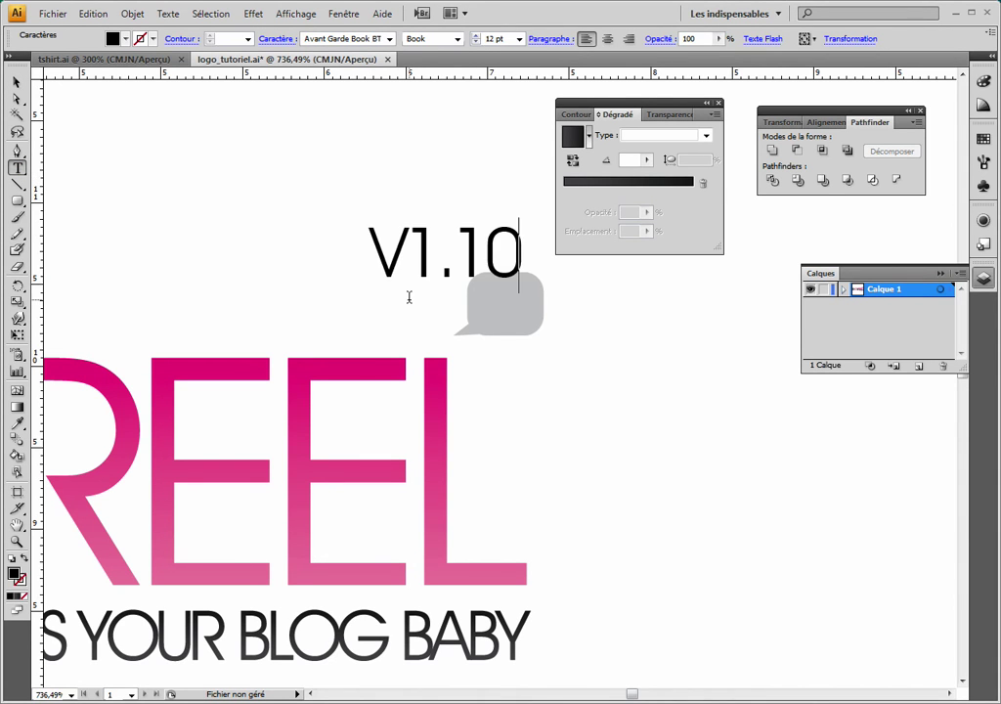
pyautogui.press('BackSpace')
pyautogui.press('BackSpace')
pyautogui.write('0')
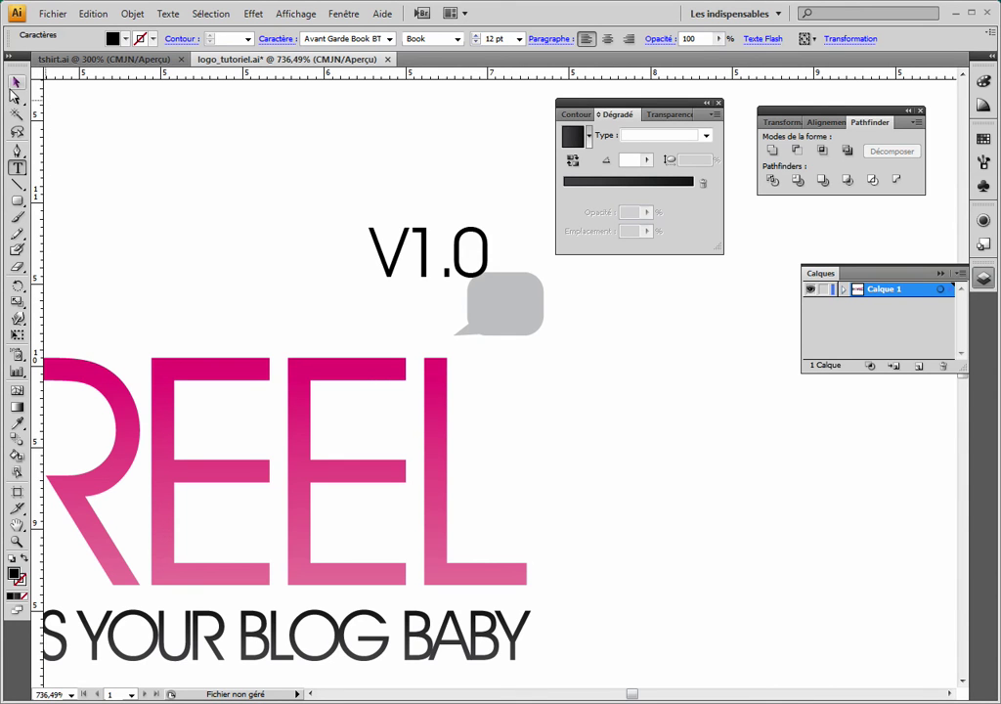
pyautogui.click(15, 82)
pyautogui.moveTo(487, 216)
pyautogui.mouseDown()
pyautogui.moveTo(460, 239)
pyautogui.moveTo(484, 296)
pyautogui.moveTo(509, 301)
pyautogui.mouseUp()
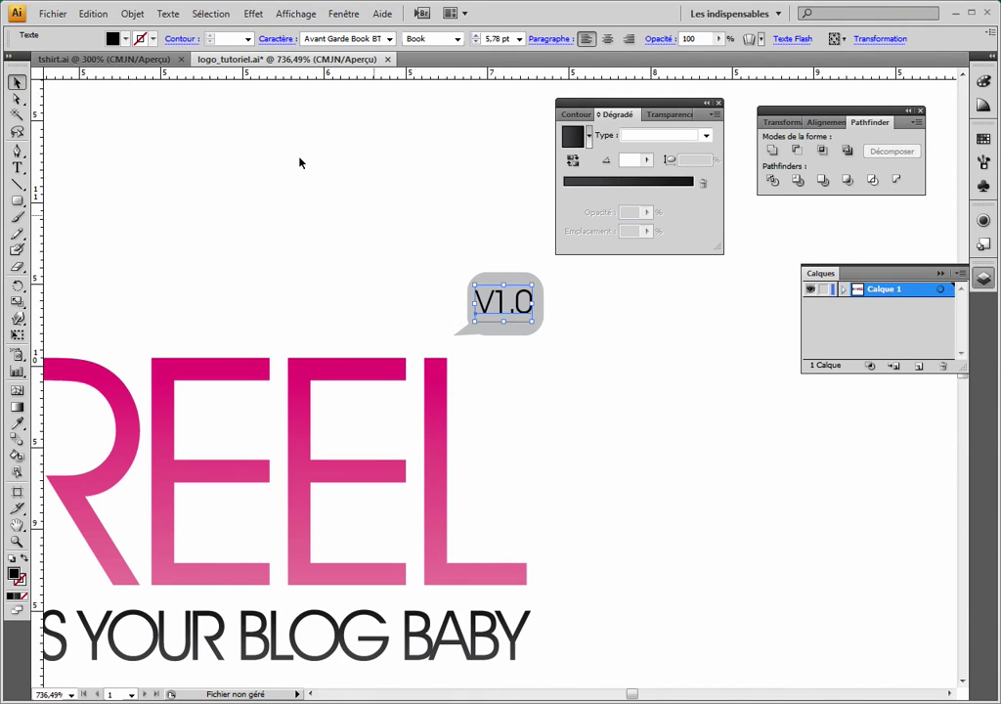
# Give the V1.0 text a grey fill swatch
pyautogui.click(125, 38)
pyautogui.click(24, 99)
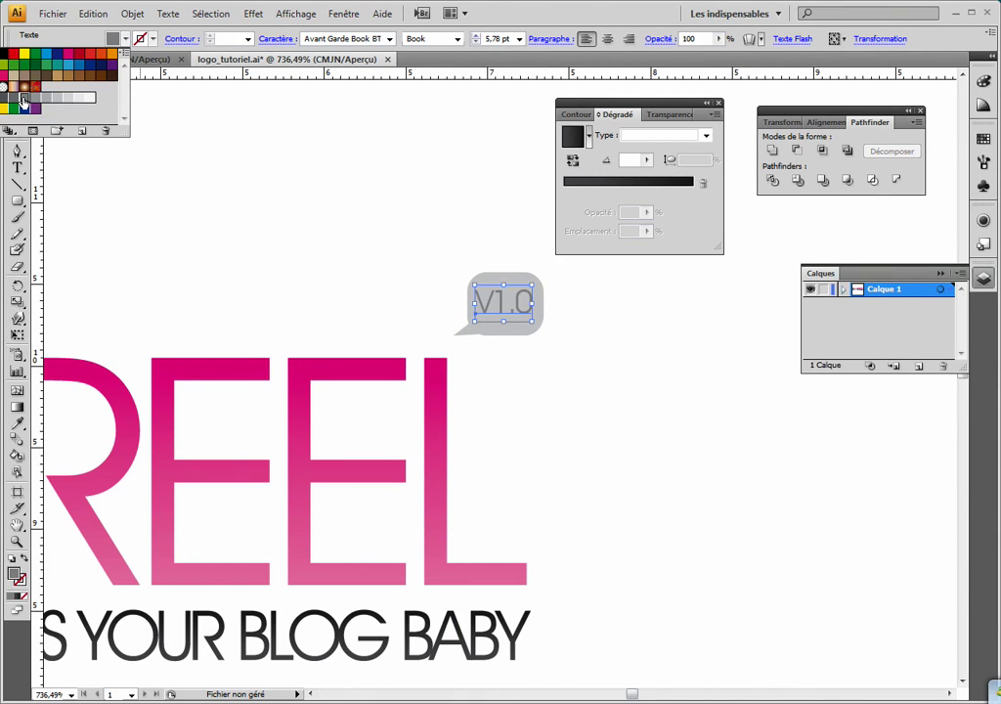
pyautogui.press('Escape')
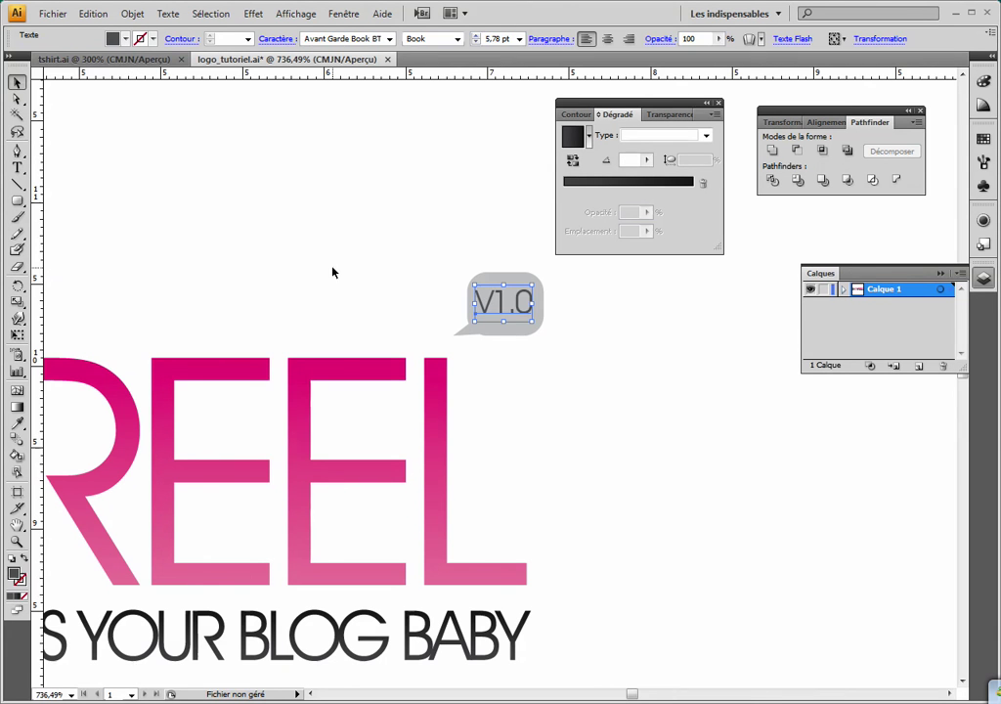
pyautogui.click(333, 272)
# Zoom out to the full logo, close the Dégradé panel and collapse the Calques panel
pyautogui.keyDown('ctrl'); pyautogui.keyDown('alt'); pyautogui.click(427, 436); pyautogui.keyUp('alt'); pyautogui.keyUp('ctrl')
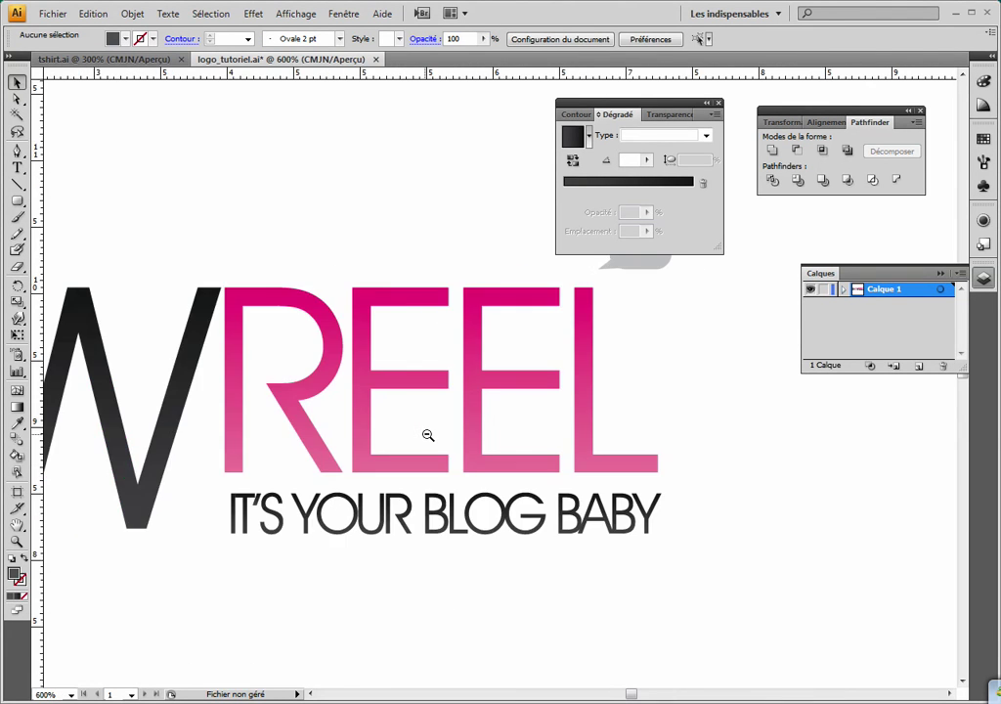
pyautogui.keyDown('ctrl'); pyautogui.keyDown('alt'); pyautogui.click(426, 405); pyautogui.keyUp('alt'); pyautogui.keyUp('ctrl')
pyautogui.moveTo(440, 364); pyautogui.dragTo(528, 409)
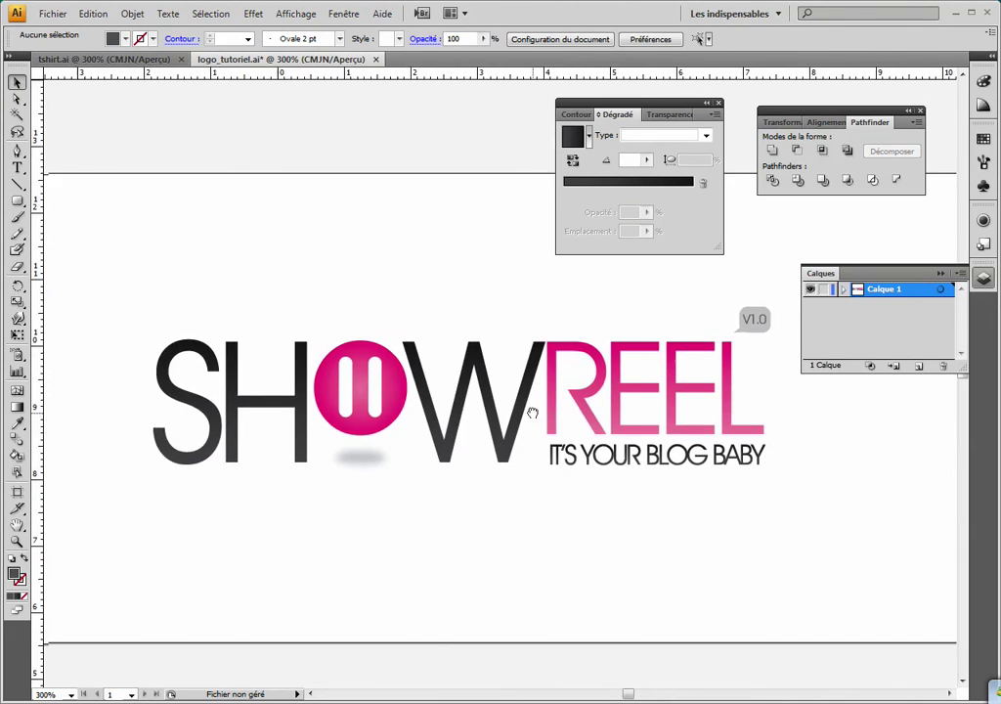
pyautogui.click(718, 103)
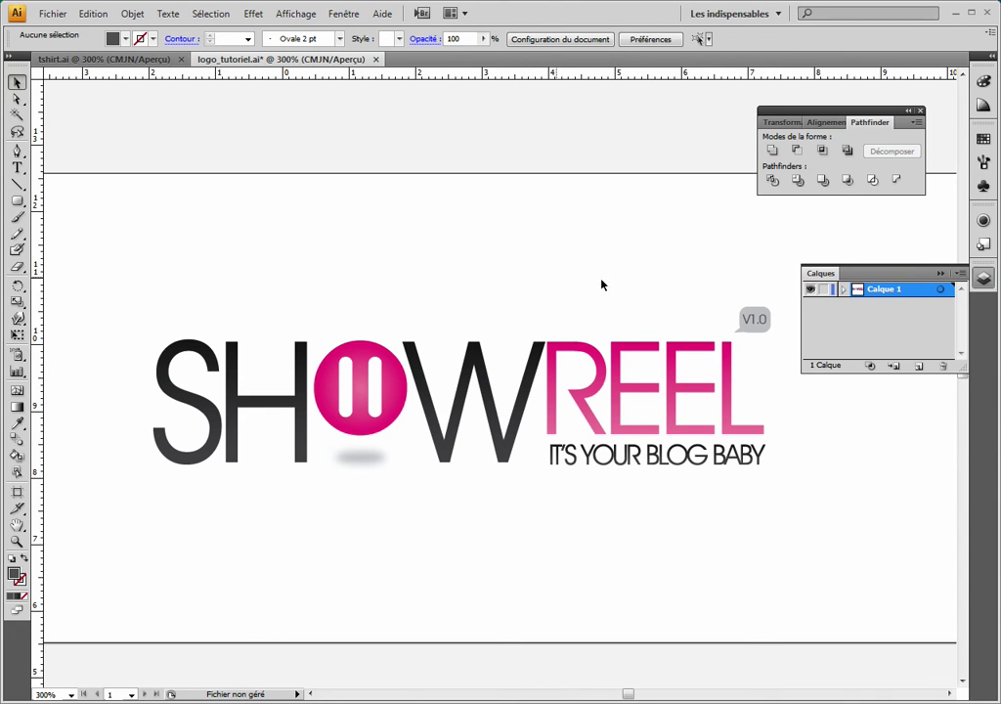
pyautogui.click(941, 272)
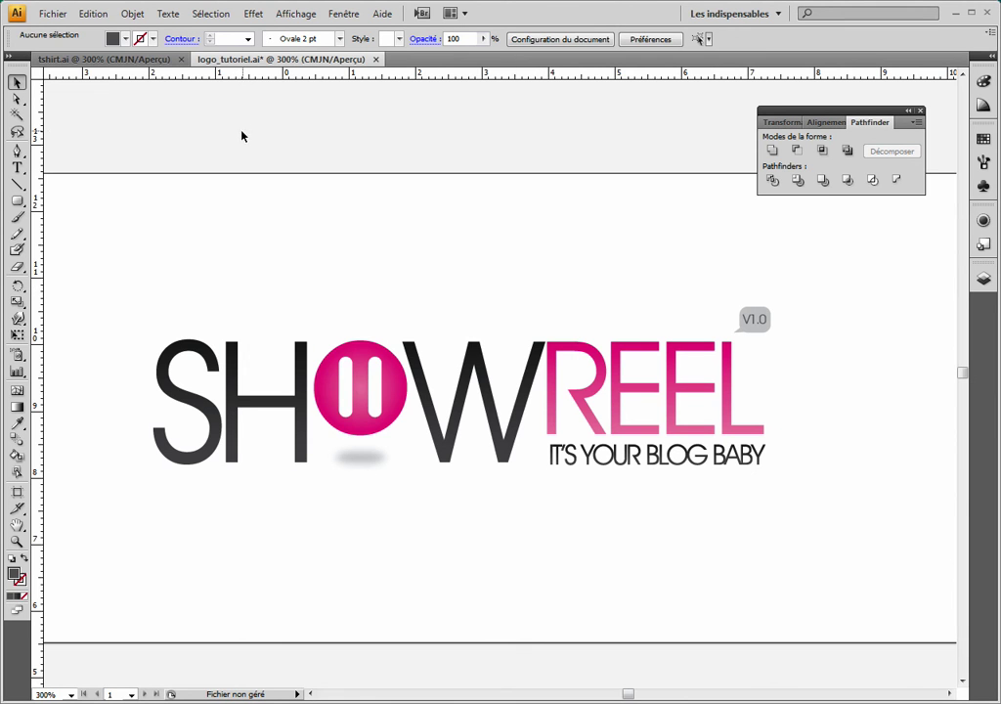
pyautogui.click(113, 60)
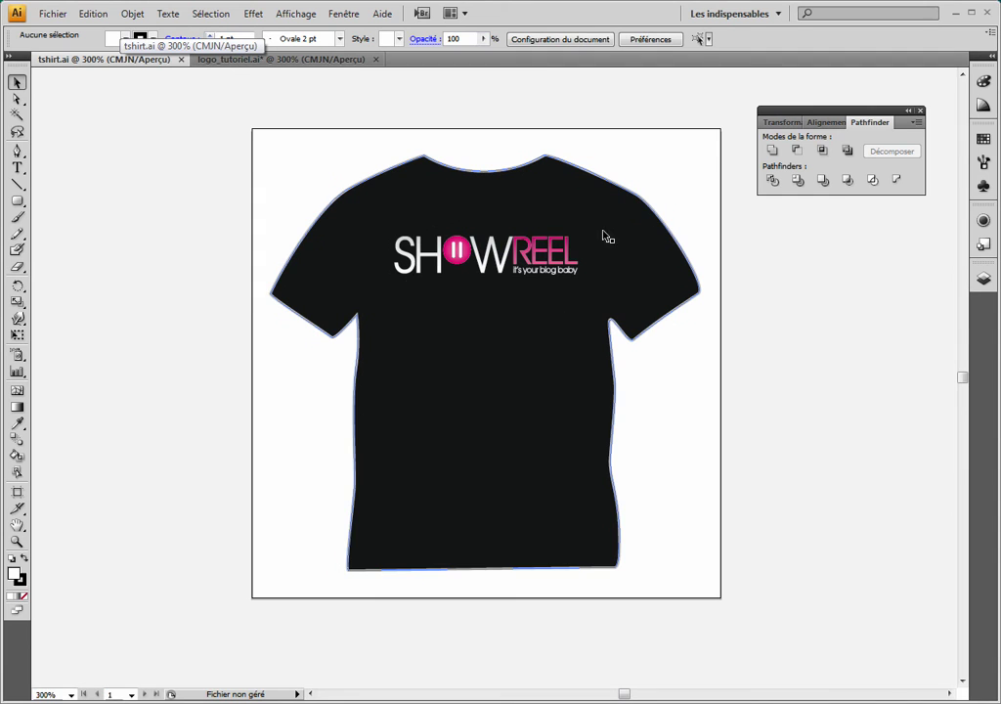
pyautogui.click(323, 61)
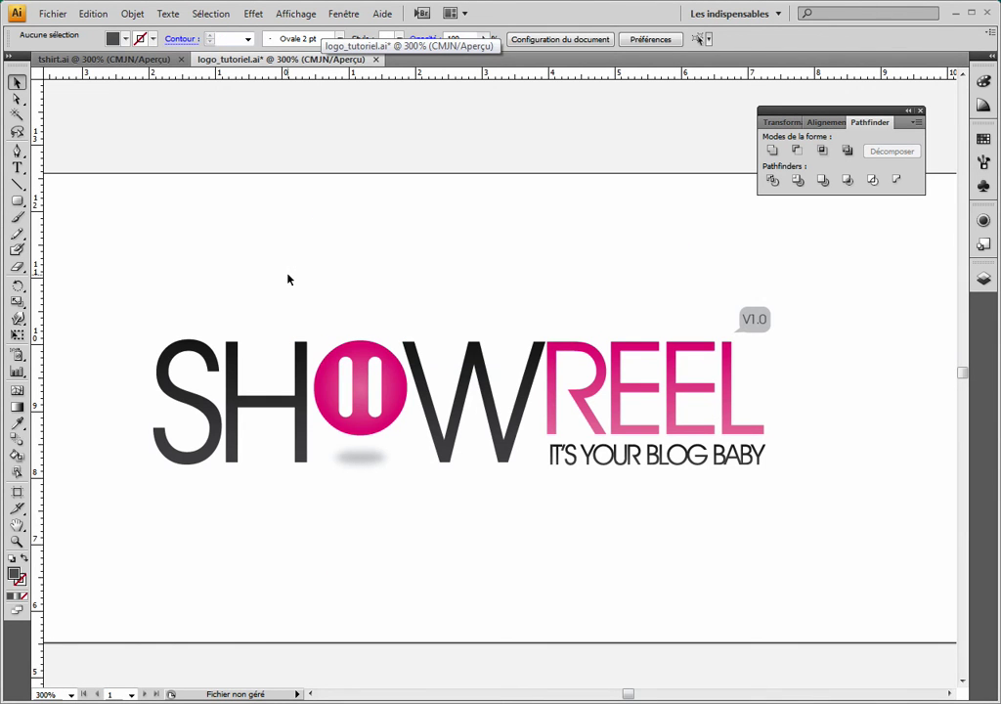
pyautogui.press('z')
pyautogui.moveTo(320, 320); pyautogui.dragTo(458, 474)
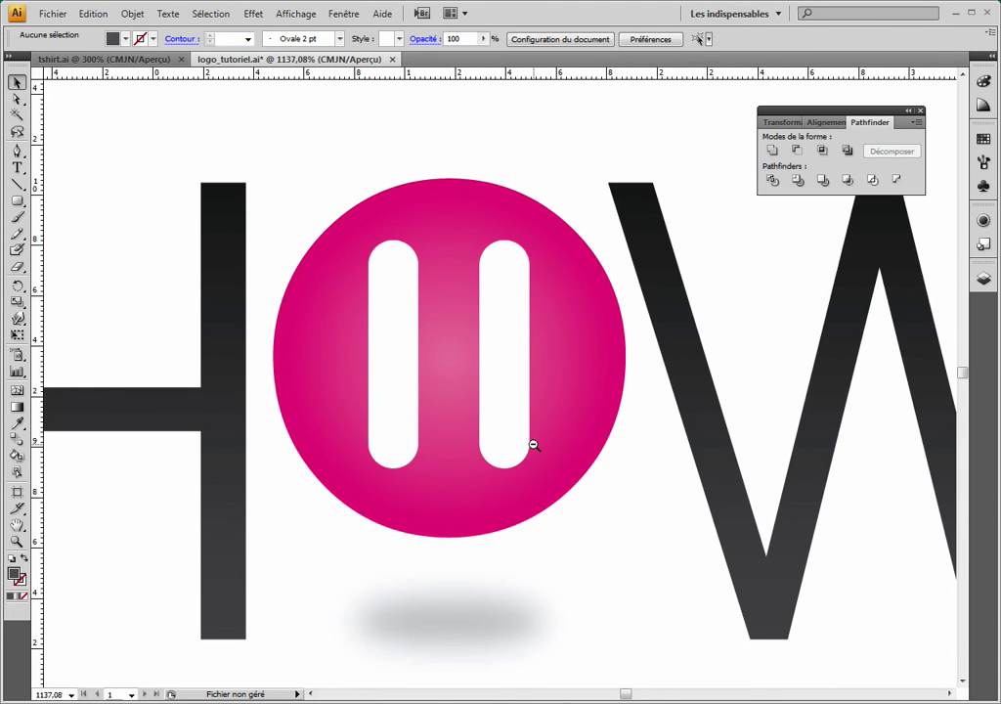
pyautogui.keyDown('alt'); pyautogui.click(530, 441); pyautogui.keyUp('alt')
pyautogui.keyDown('alt'); pyautogui.click(530, 442); pyautogui.keyUp('alt')
pyautogui.keyDown('alt'); pyautogui.click(534, 445); pyautogui.keyUp('alt')
pyautogui.moveTo(528, 447)
pyautogui.mouseDown()
pyautogui.moveTo(543, 320)
pyautogui.moveTo(511, 372)
pyautogui.mouseUp()
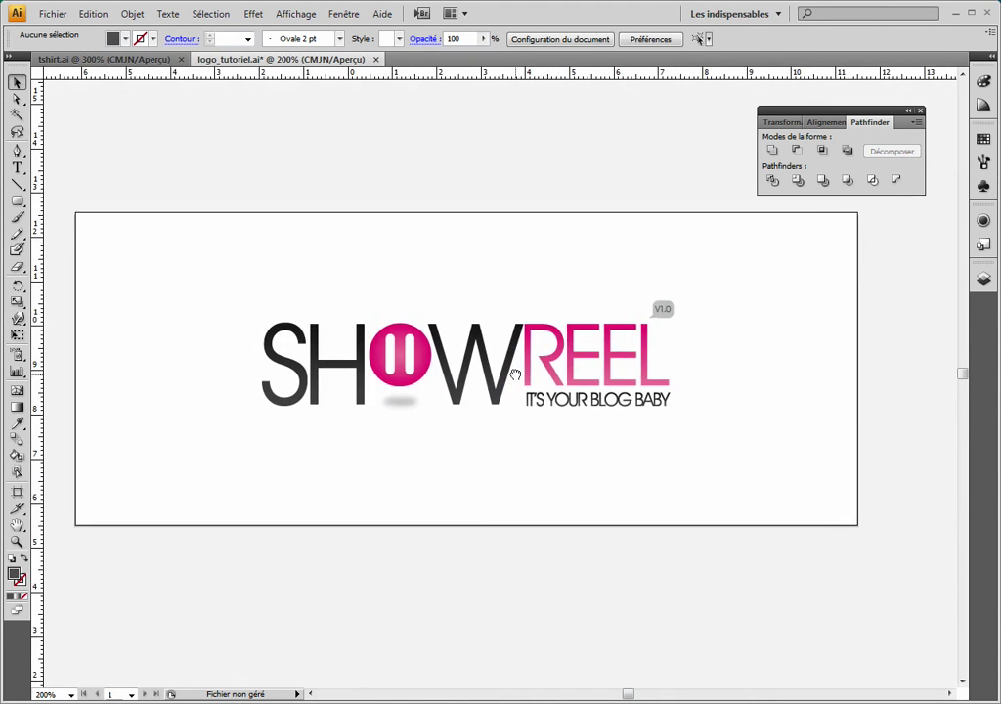